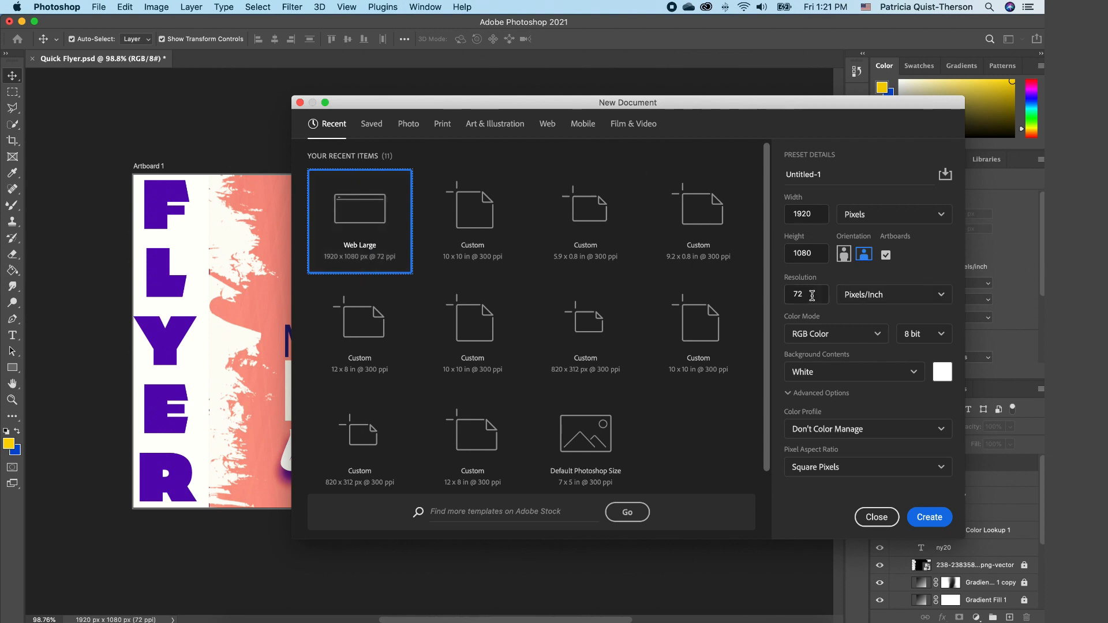
Create a 1920 × 1080 px RGB artboard document at 72 pixels/inch with a white background.
double_click(790, 295)
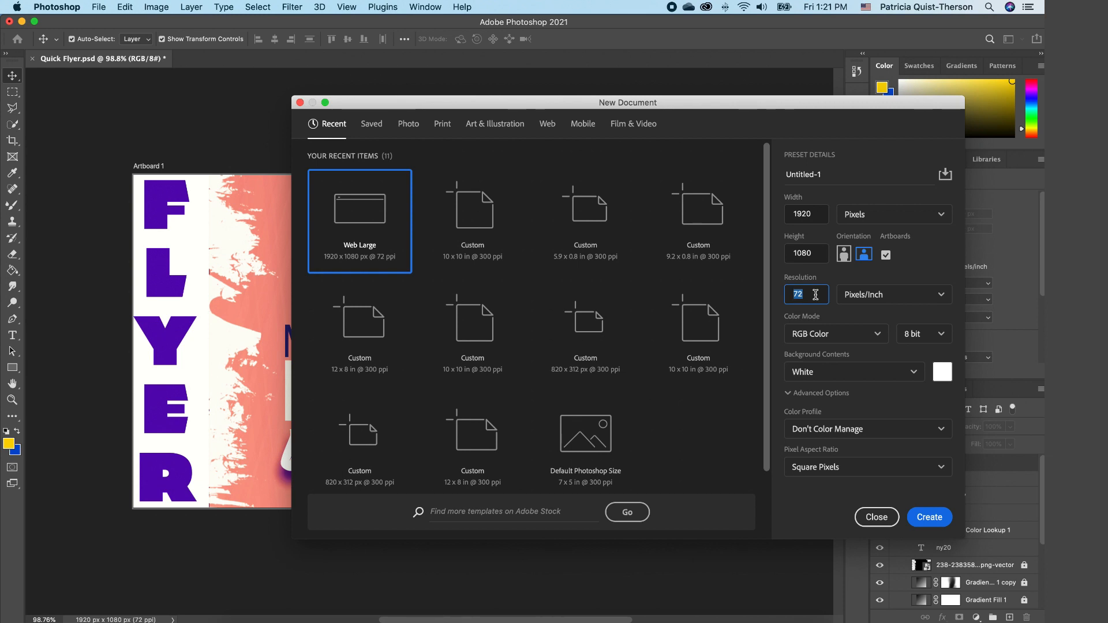
click(930, 517)
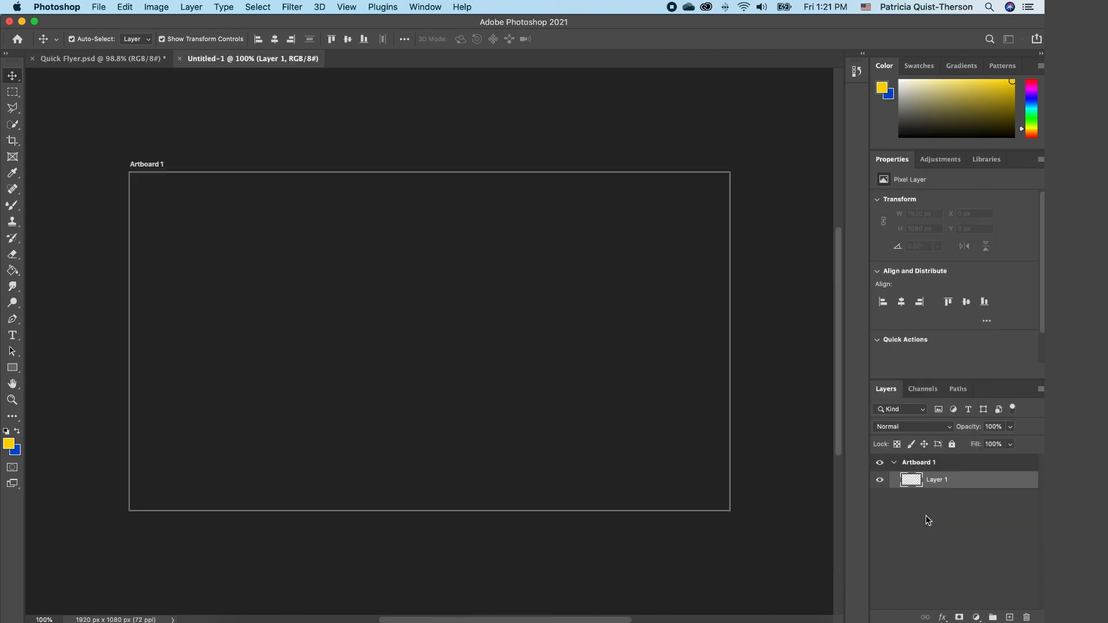
scroll(534, 445, up, 2)
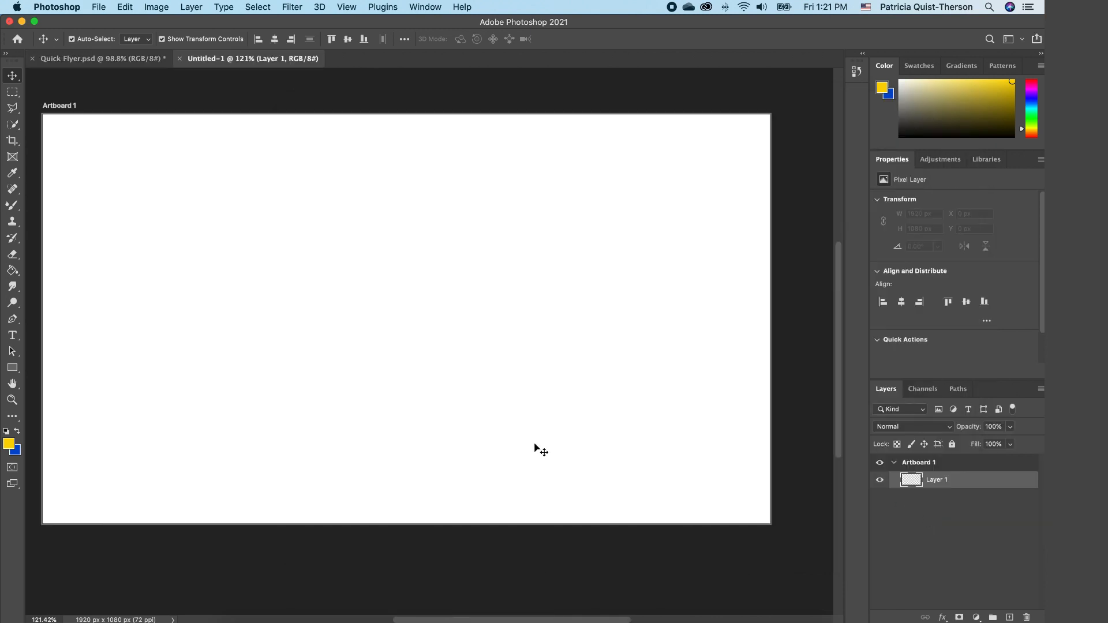
Place paper-thin_acetate_10.jpg on the artboard and scale it to about 113% so it spans the artboard's full height.
click(239, 617)
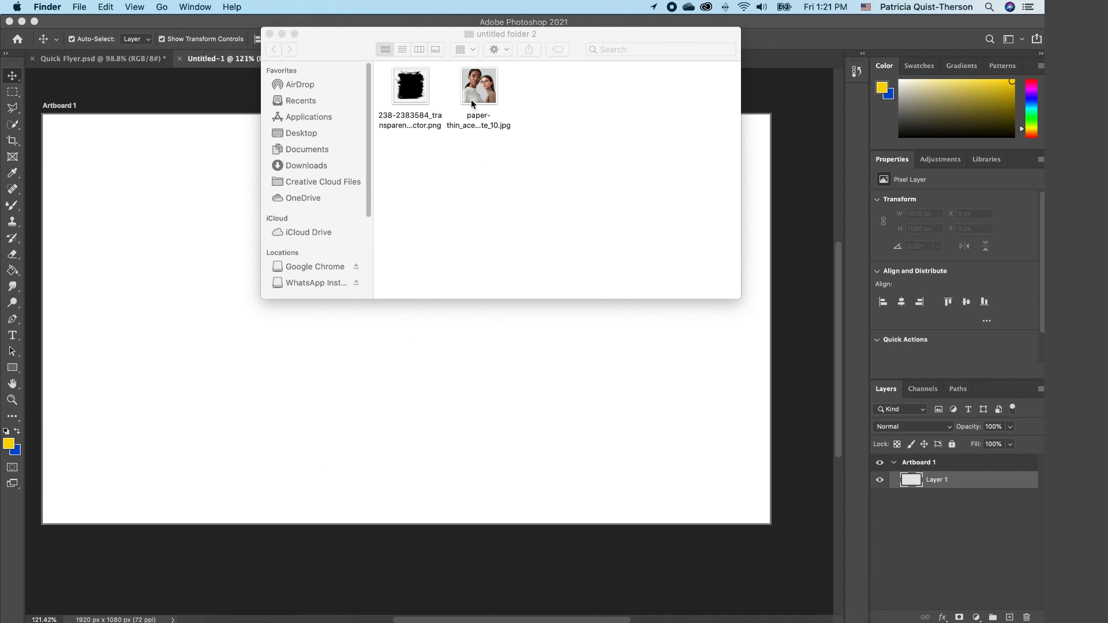
drag(471, 104, 464, 421)
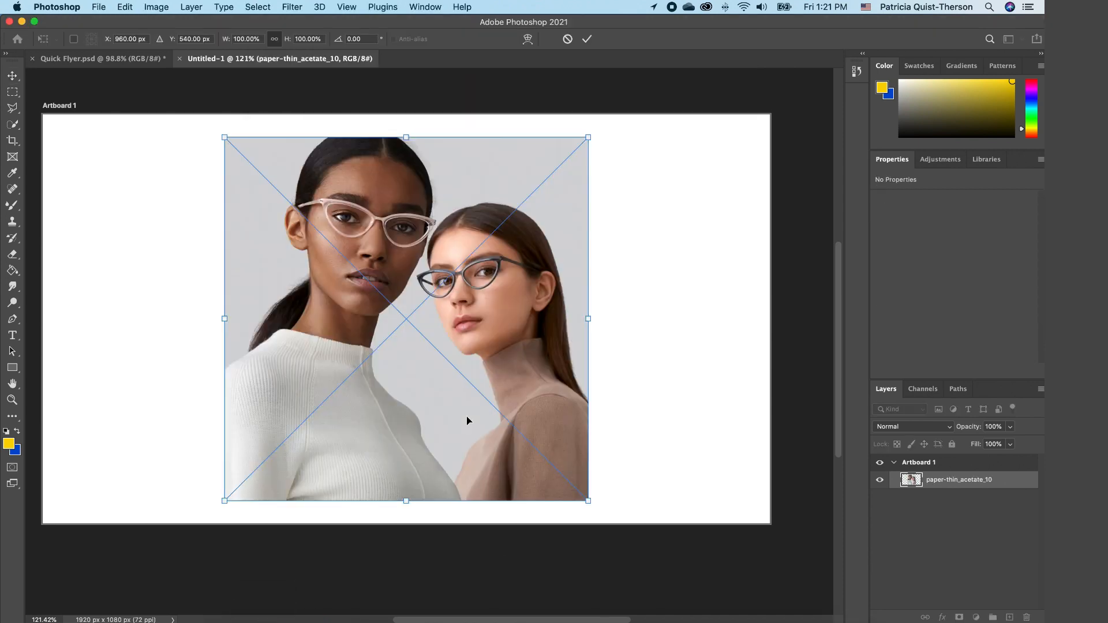
drag(592, 136, 614, 114)
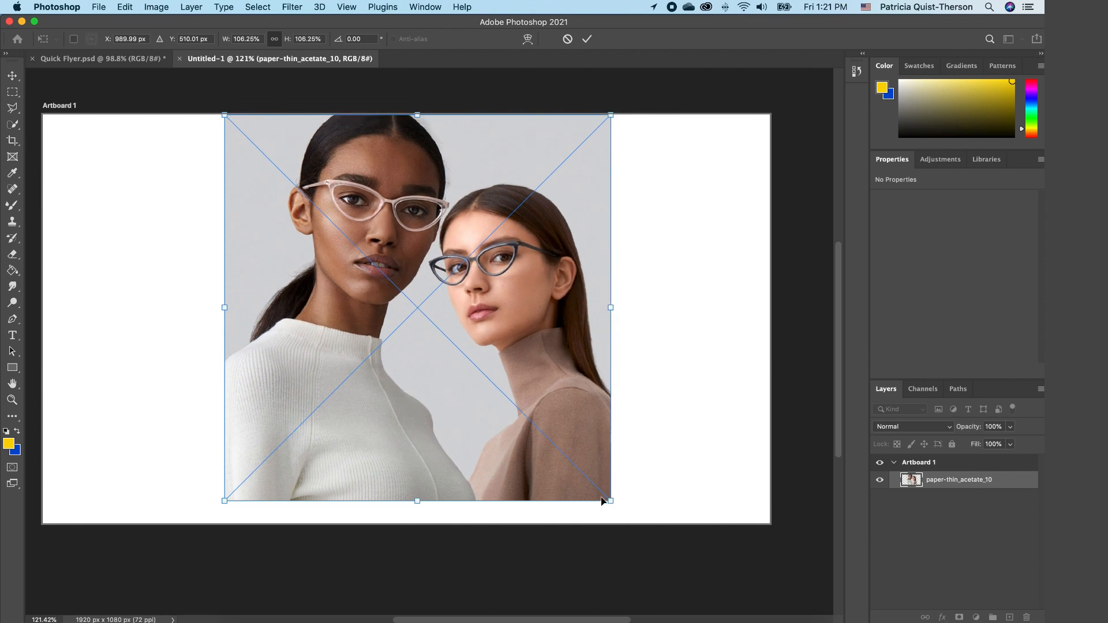
drag(609, 499, 636, 526)
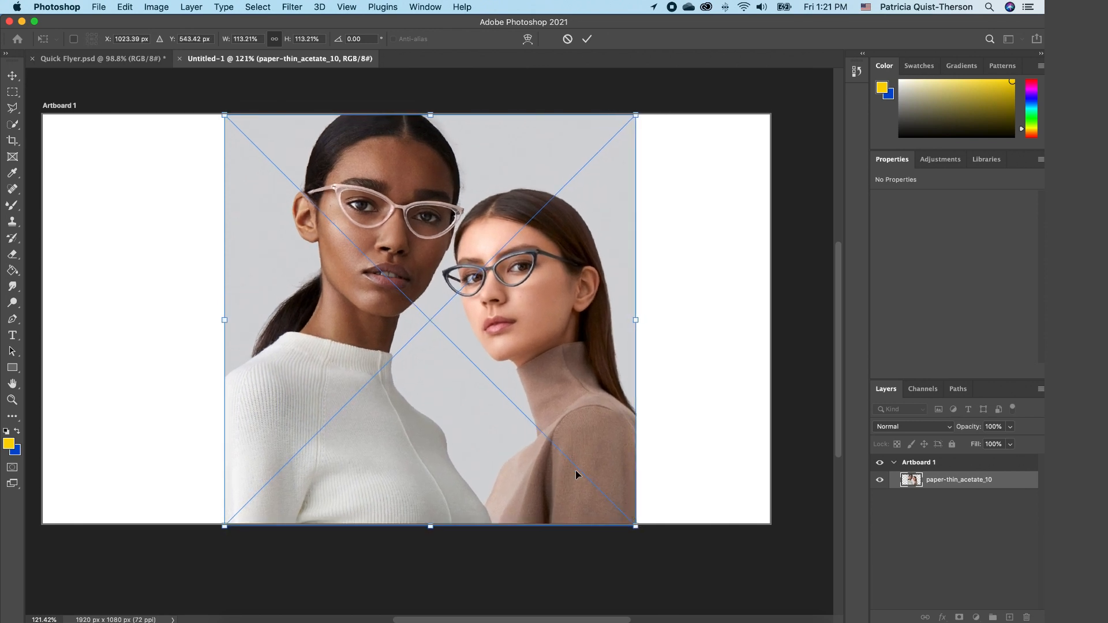
key(Return)
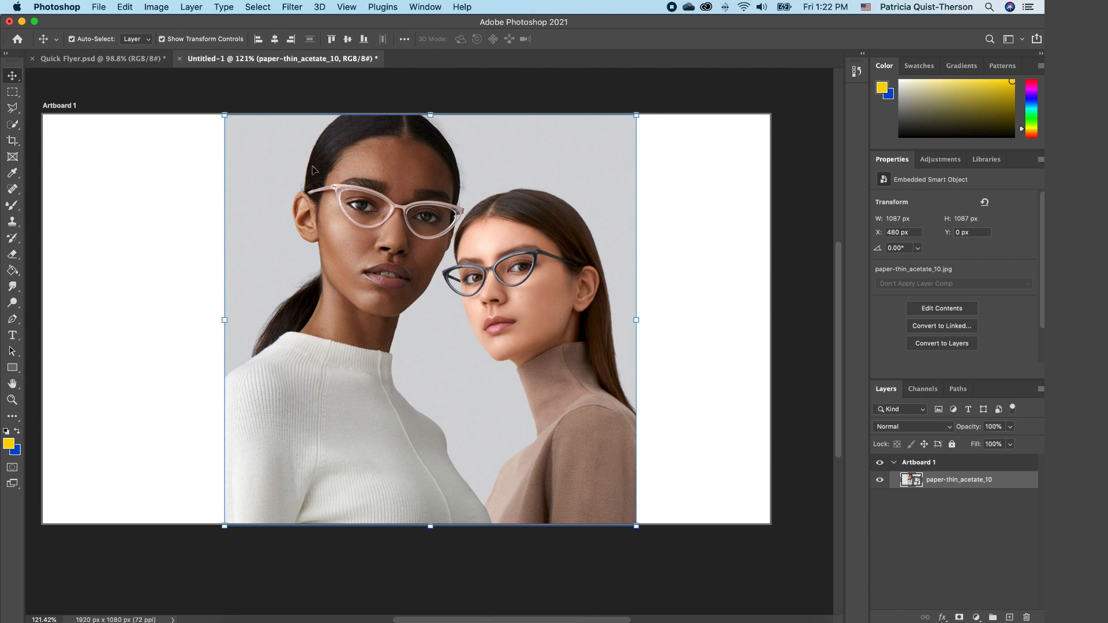
Select the woman in the white sweater with the Polygonal Lasso, following the gap between the two women.
click(12, 108)
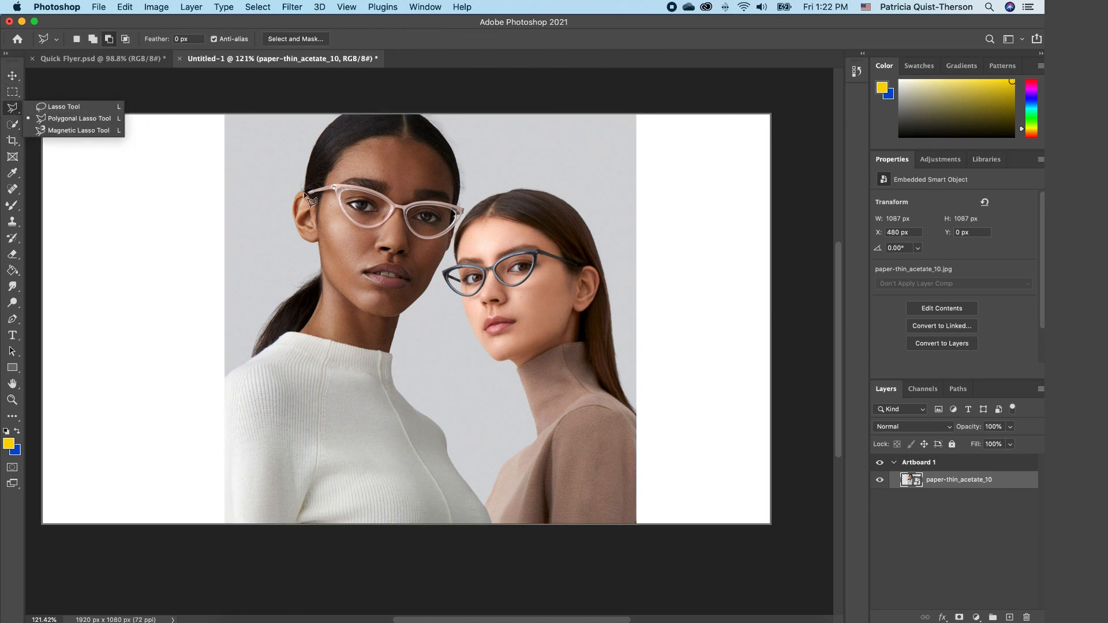
click(459, 116)
click(471, 177)
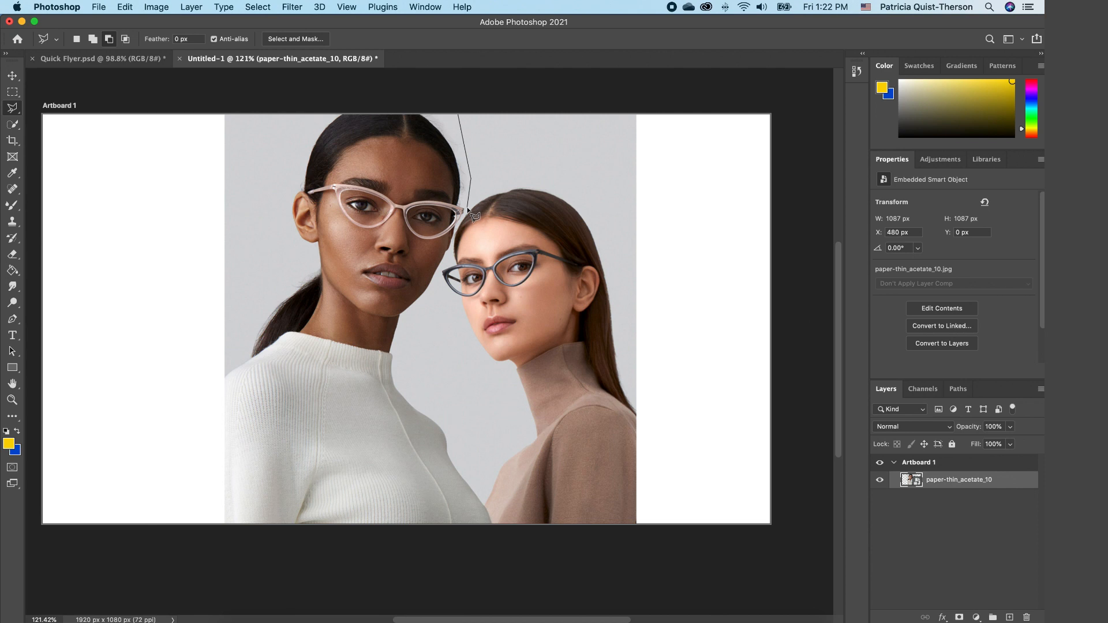
click(467, 209)
click(438, 276)
click(445, 364)
click(484, 472)
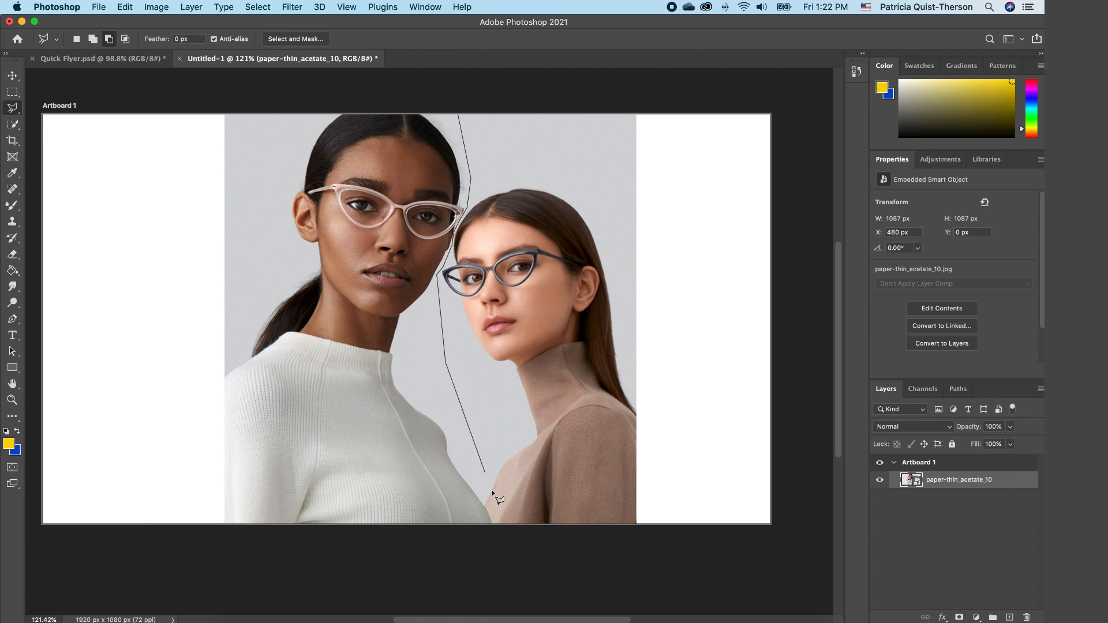
click(496, 531)
click(158, 543)
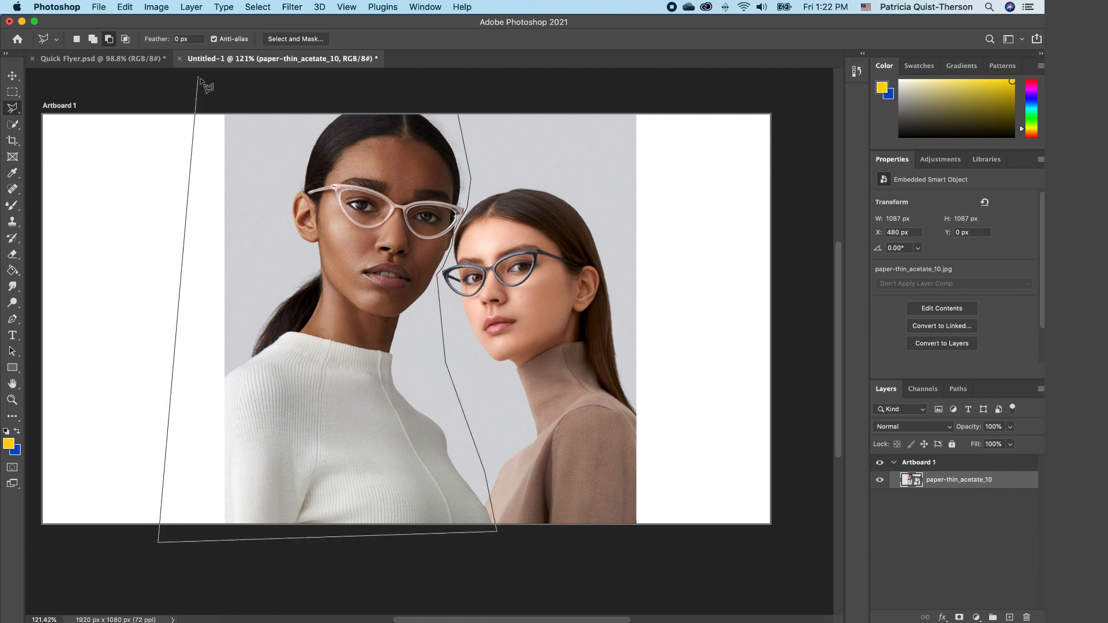
click(198, 82)
click(483, 108)
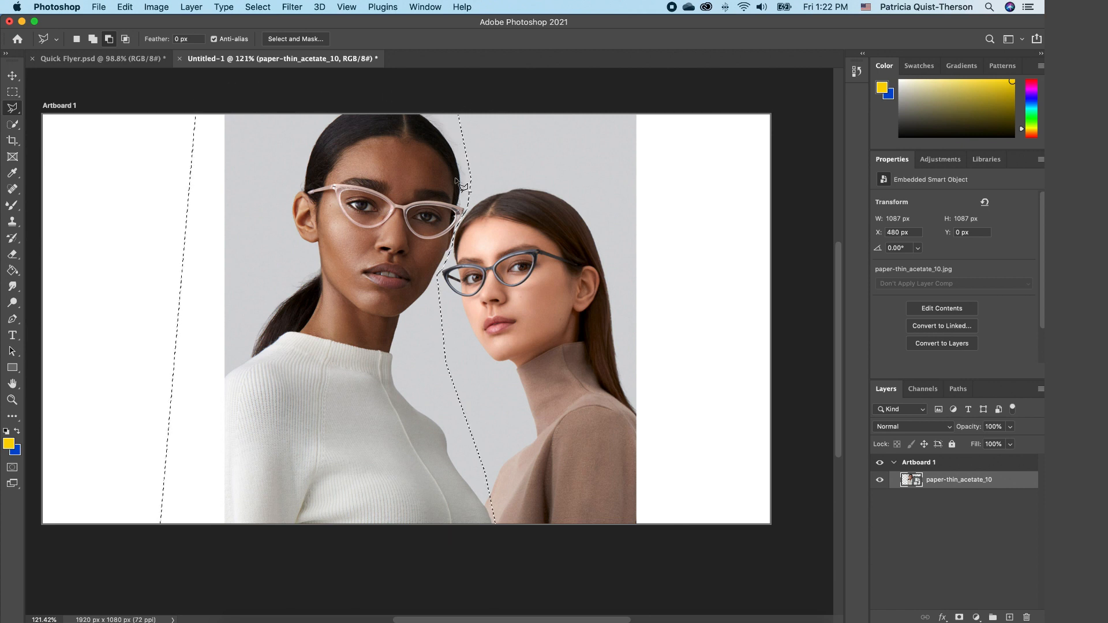
Copy the selected woman to a new layer and delete the original paper-thin_acetate_10 layer.
right_click(383, 267)
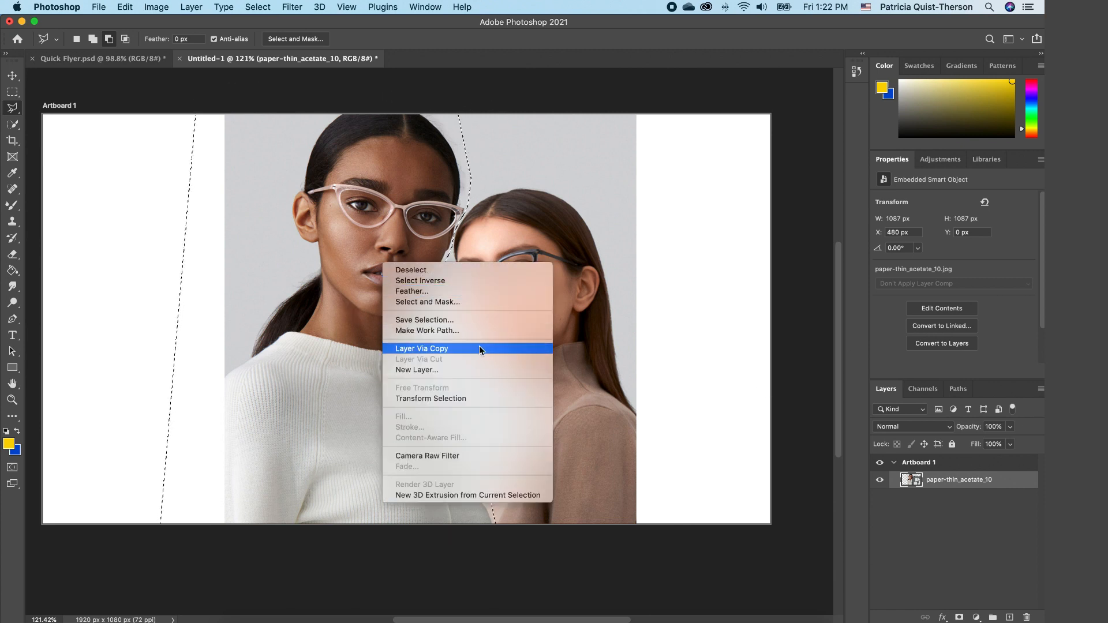
click(458, 348)
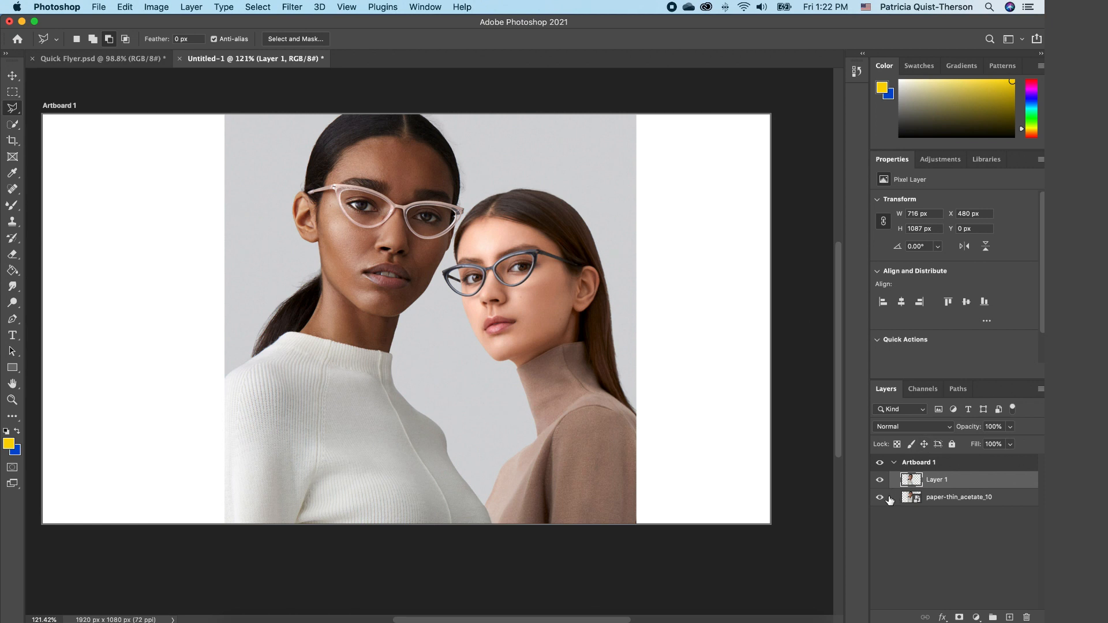
click(880, 498)
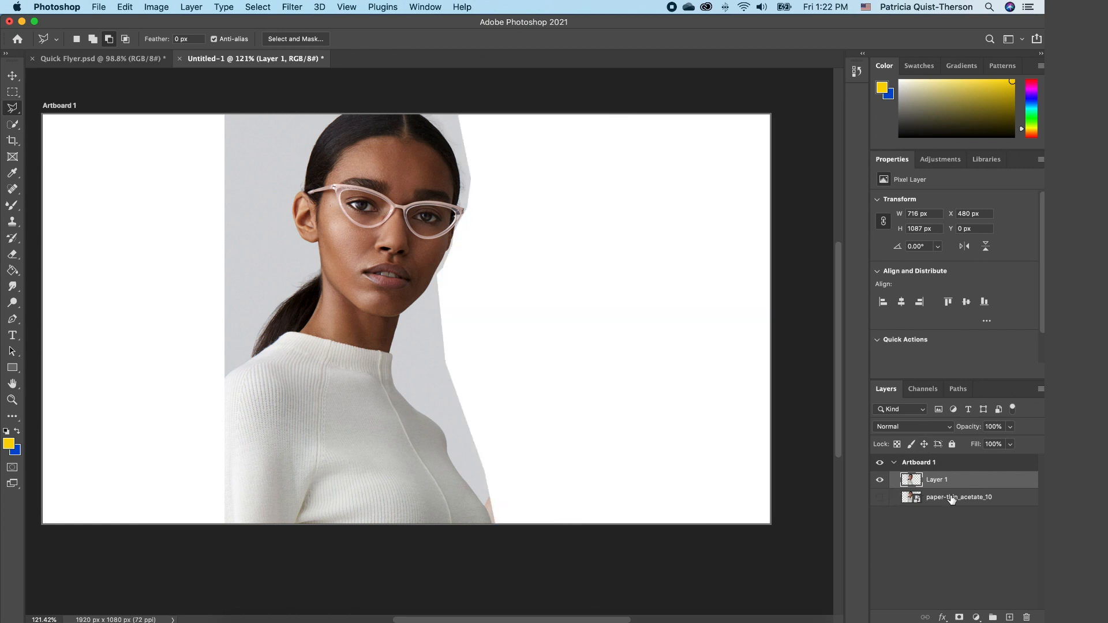
click(950, 499)
key(Delete)
Flip the woman's layer horizontally and move it toward the right side of the artboard, to about X 898 px.
click(123, 7)
mouse_move(170, 298)
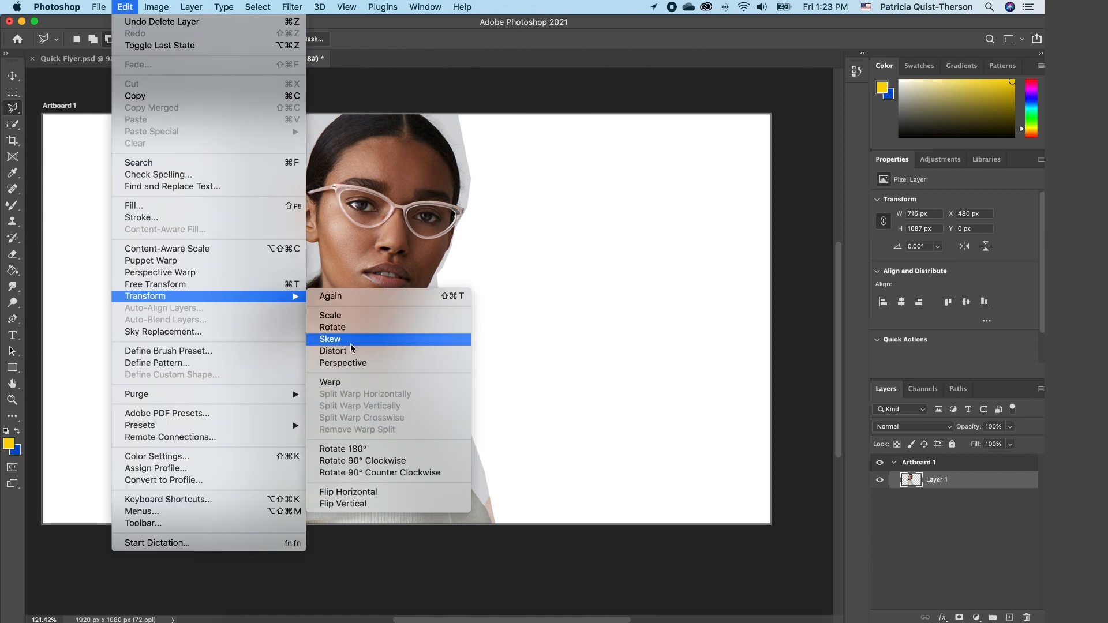
click(364, 498)
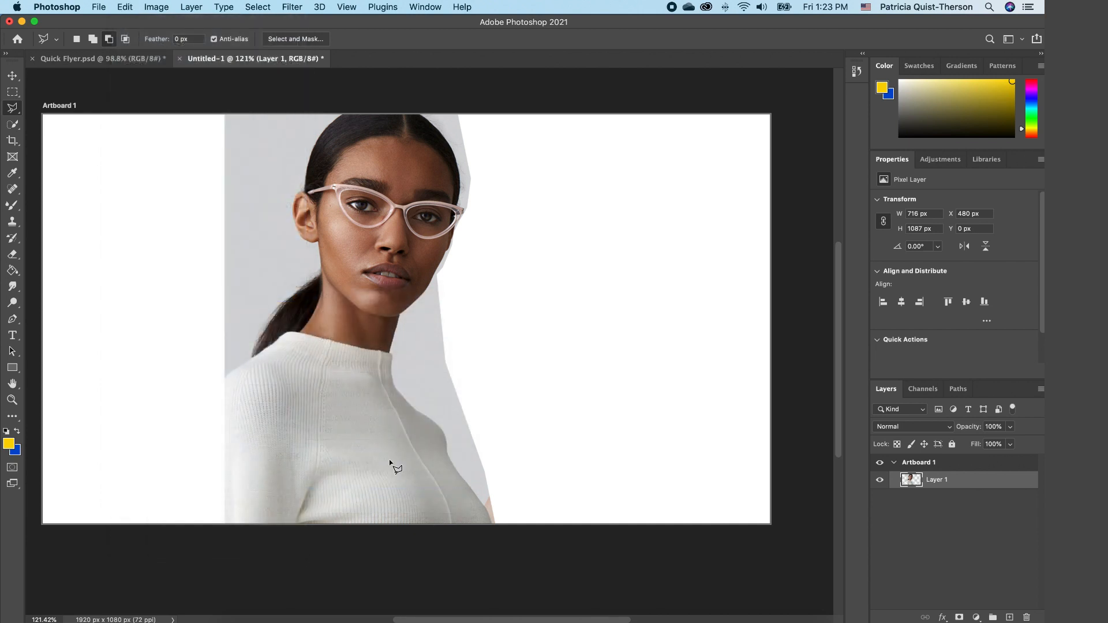
key(v)
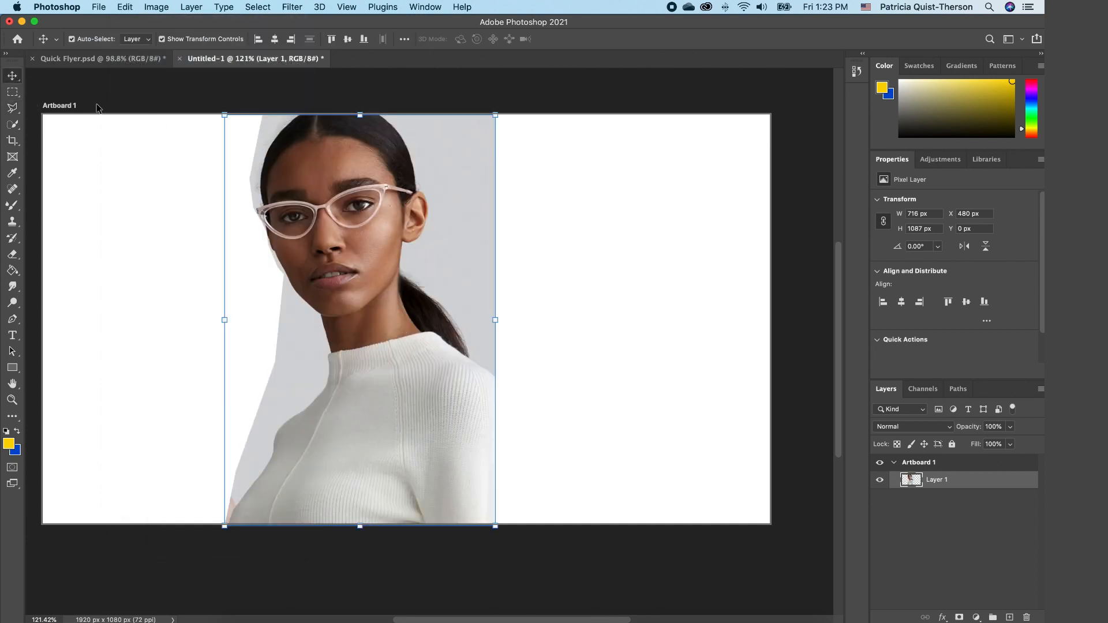
drag(371, 272, 534, 275)
Remove the grey background from the woman's layer with the Remove Background quick action.
key(w)
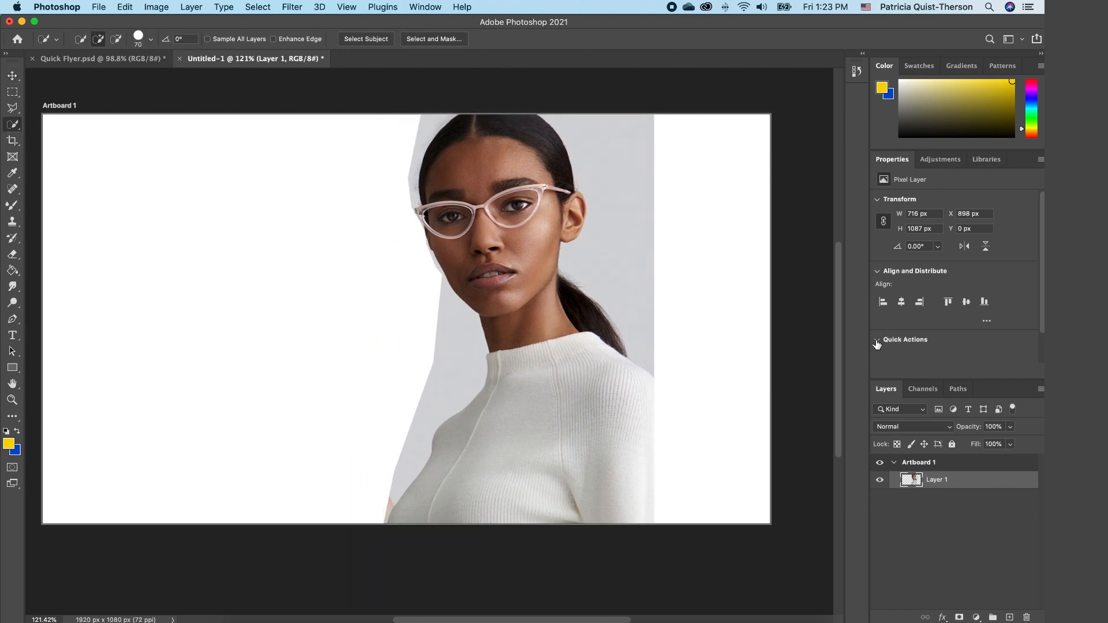
click(877, 342)
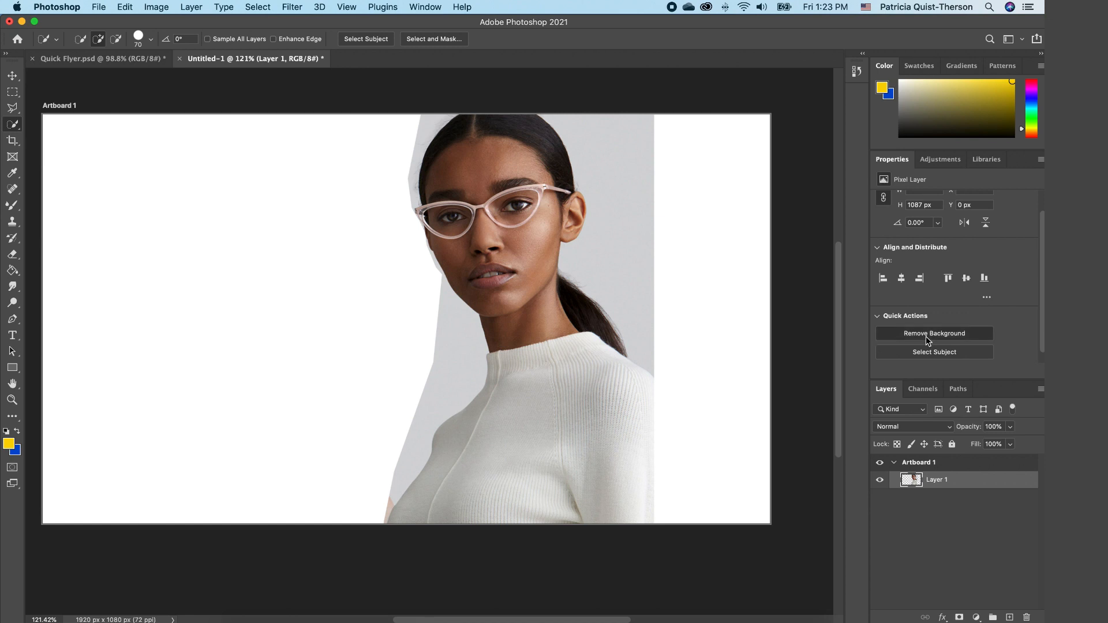
click(927, 335)
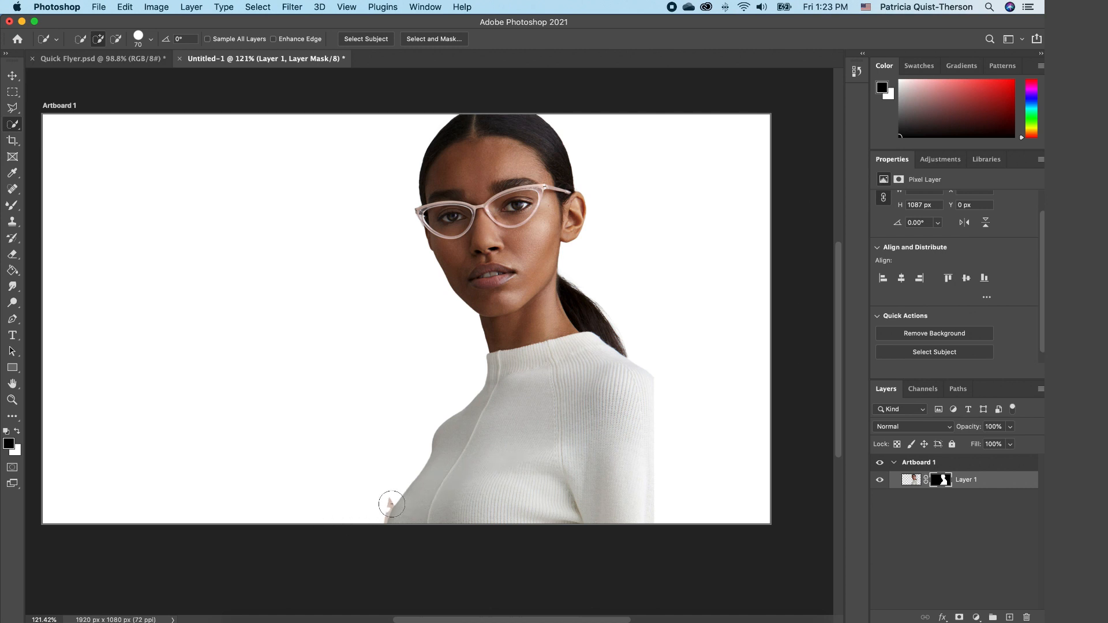
Lasso the leftover fragment beside the sweater's lower-left edge and paint it out on the layer mask in black.
click(11, 108)
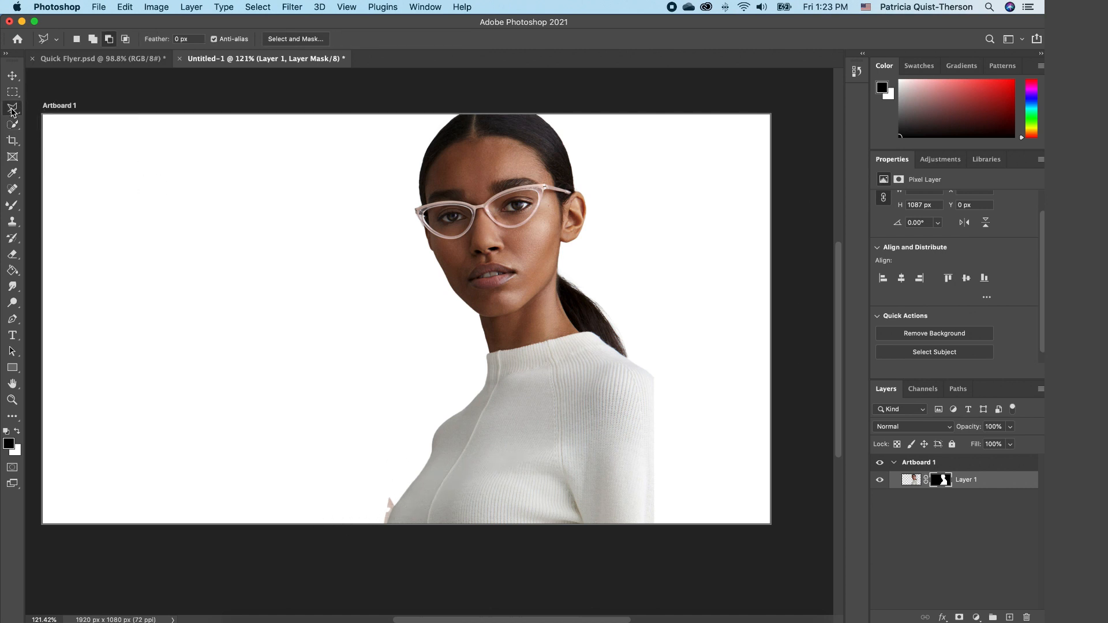
click(388, 525)
click(394, 476)
click(351, 502)
click(366, 548)
click(389, 527)
click(15, 209)
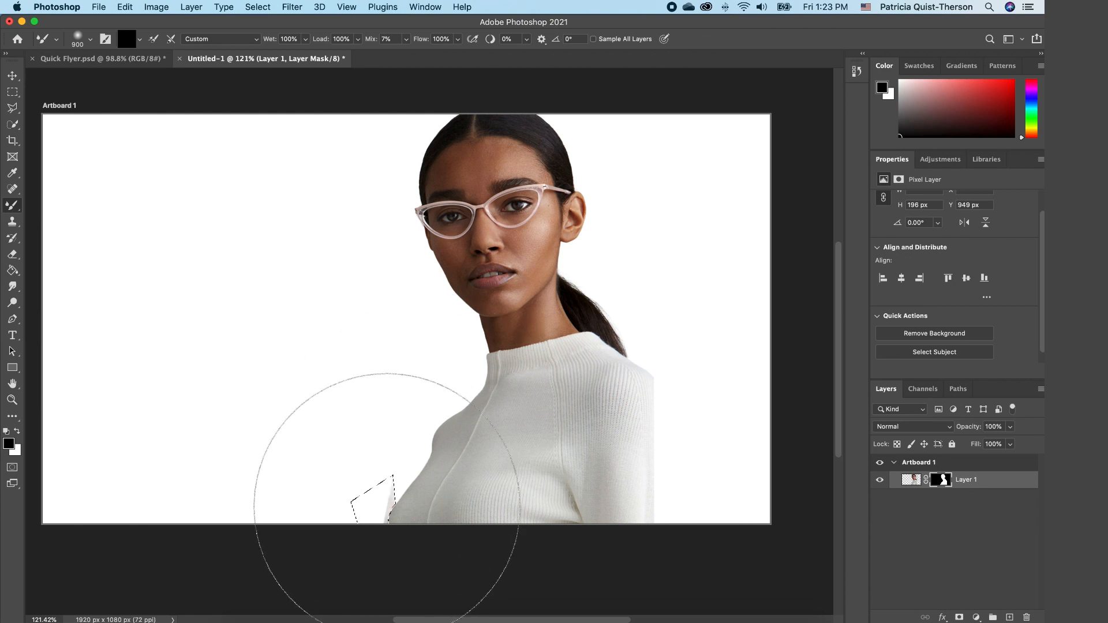
mouse_move(387, 507)
mouse_down()
mouse_move(303, 474)
mouse_move(374, 452)
mouse_up()
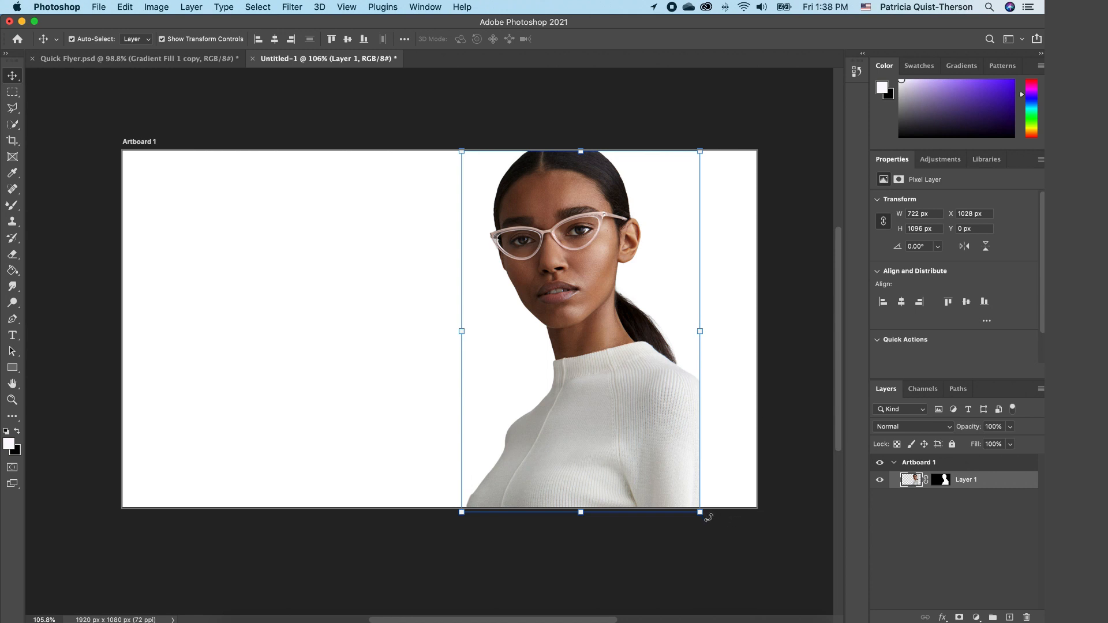
Enlarge the woman's cutout proportionally to about 139% and reposition it against the artboard's top edge on the right half.
drag(701, 512, 756, 555)
drag(587, 220, 538, 199)
scroll(570, 230, down, 2)
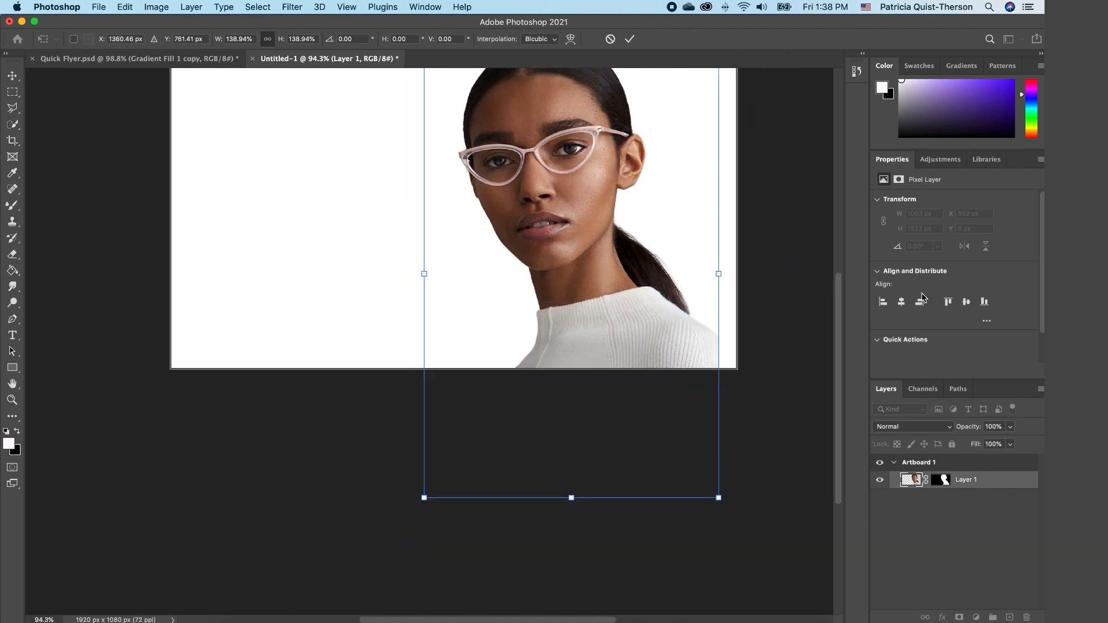
drag(837, 309, 836, 269)
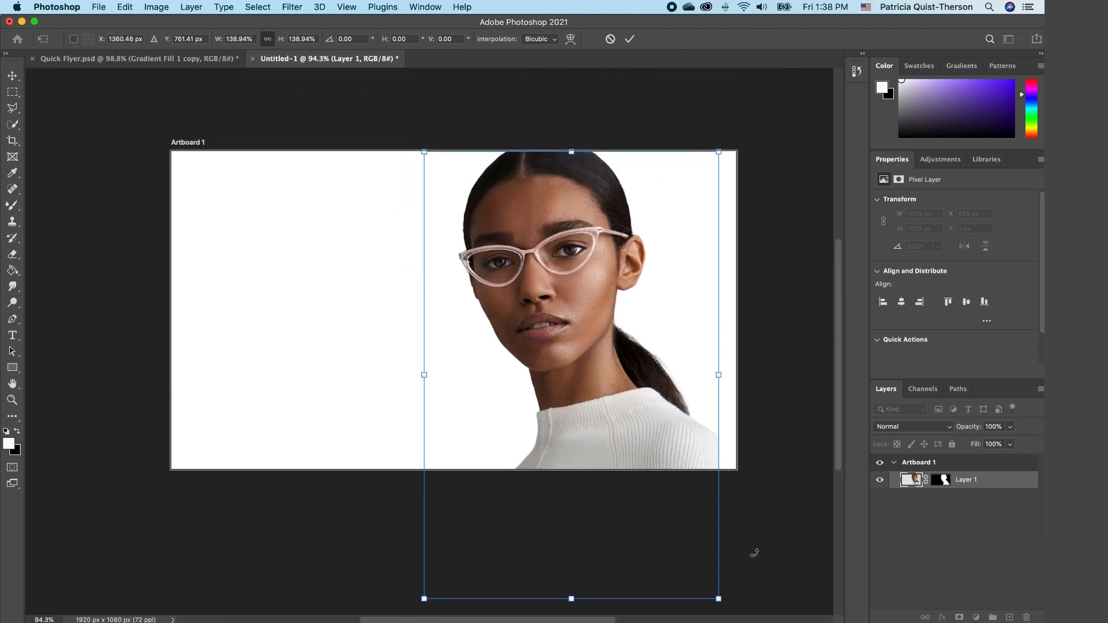
key(Return)
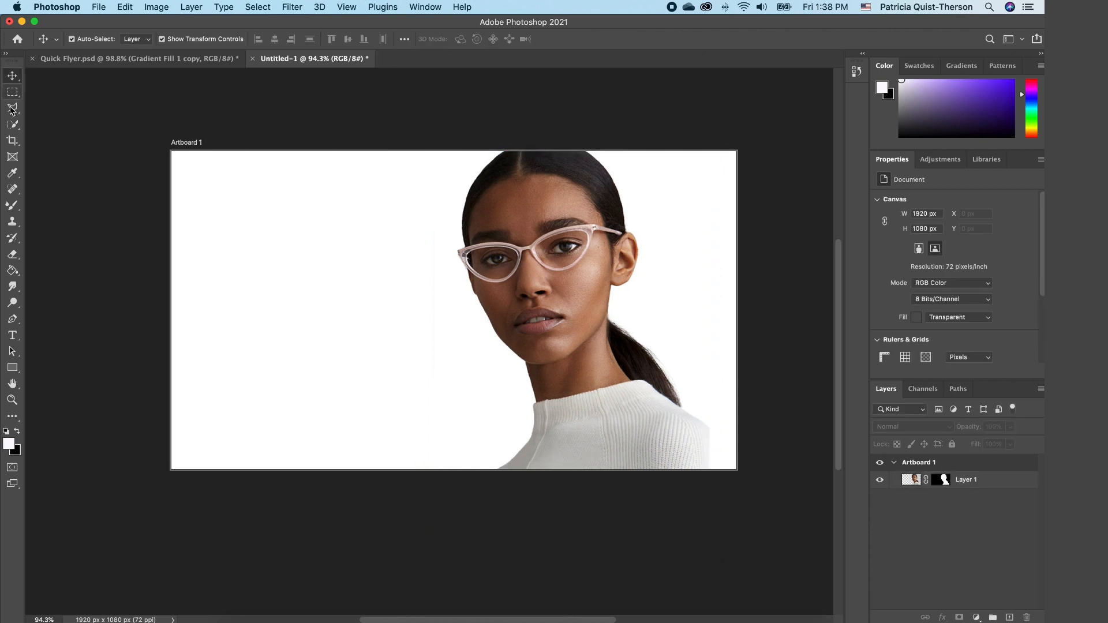
Draw a rectangle about 1389 × 1090 px over the artboard and fill it with a linear pink-to-purple gradient, using f772d1 for the pink stop.
click(12, 368)
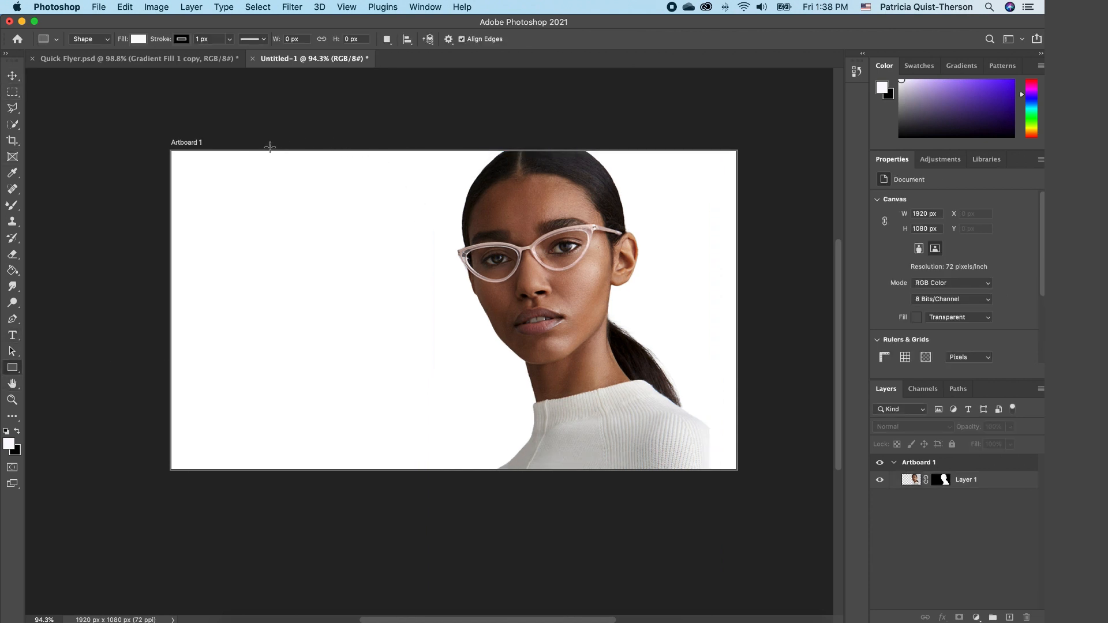
drag(271, 151, 679, 472)
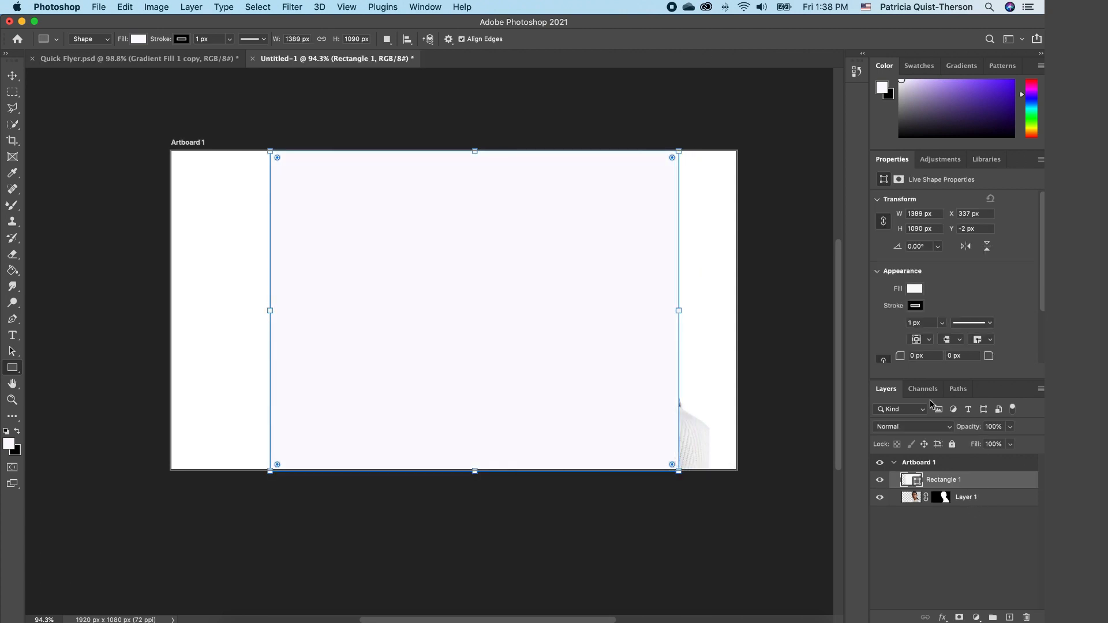
click(916, 290)
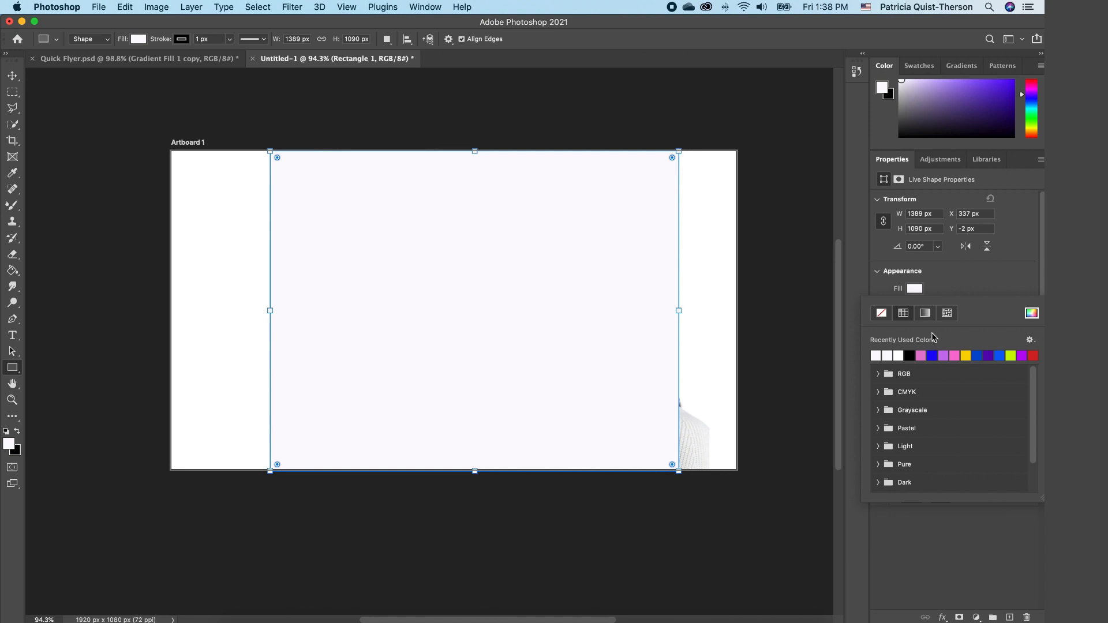
click(925, 313)
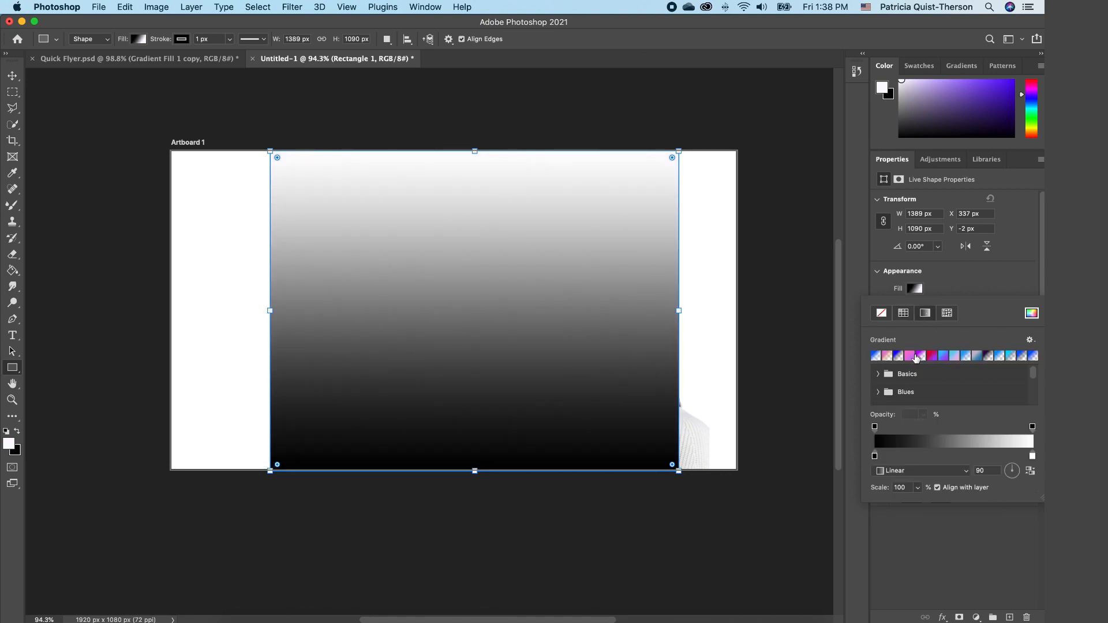
click(912, 356)
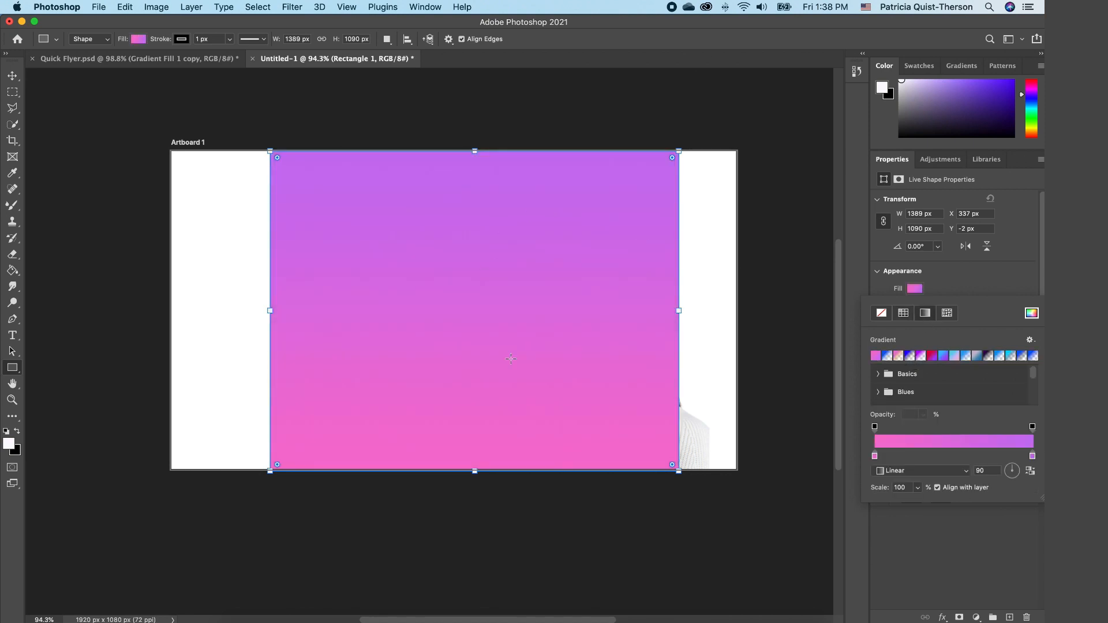
double_click(875, 456)
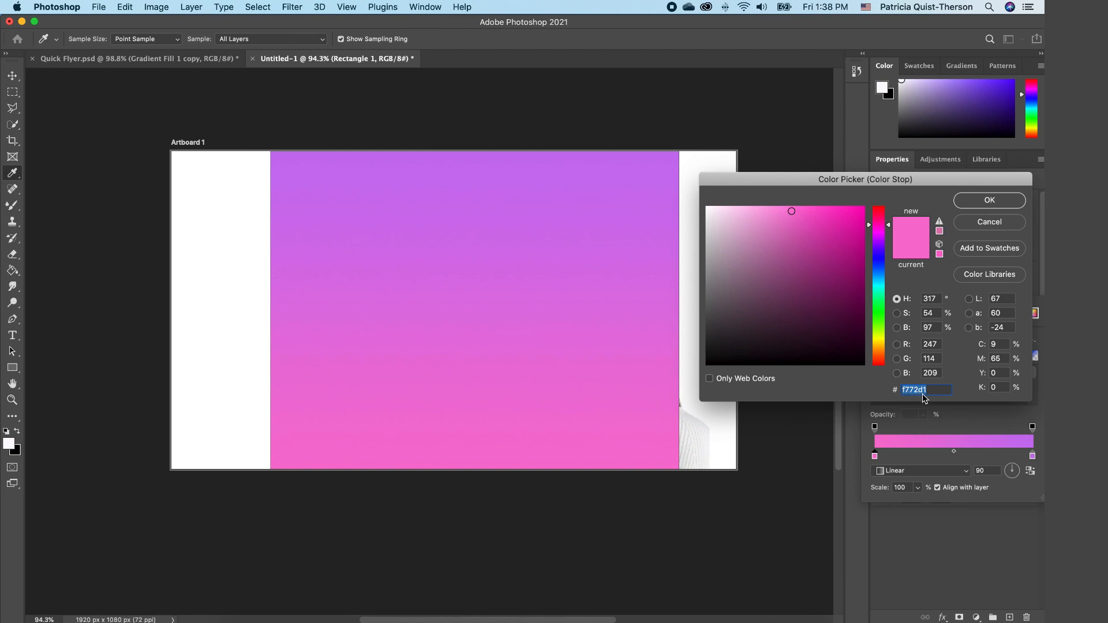
click(990, 200)
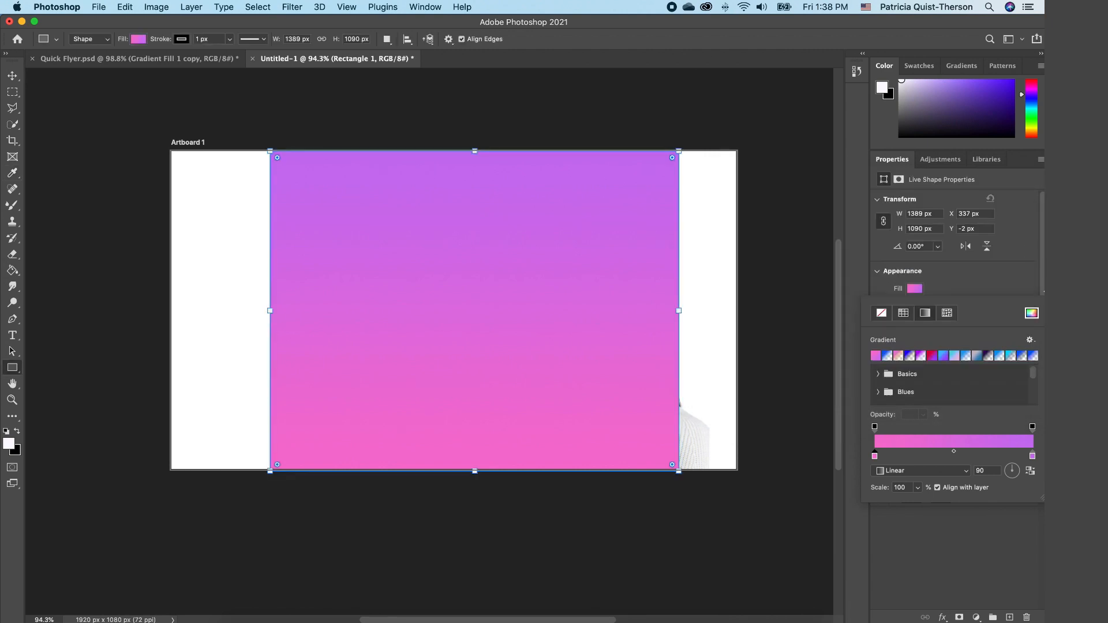
Keep c872f2 as the rectangle gradient's purple stop and move the rectangle below the woman's layer, leaving the woman's layer selected.
double_click(1033, 457)
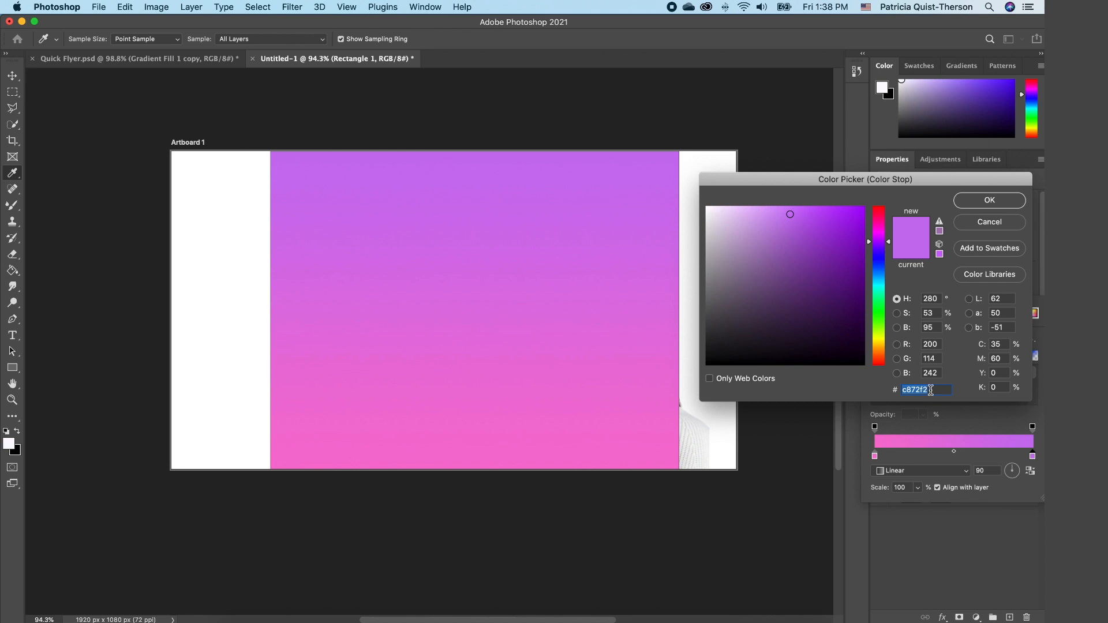
click(987, 201)
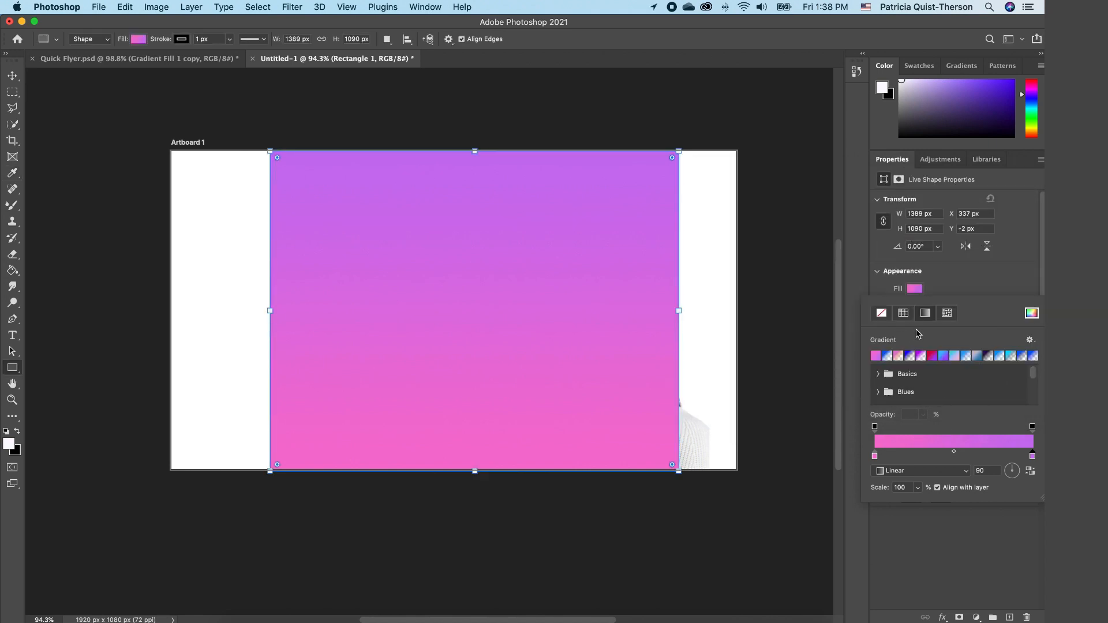
click(991, 276)
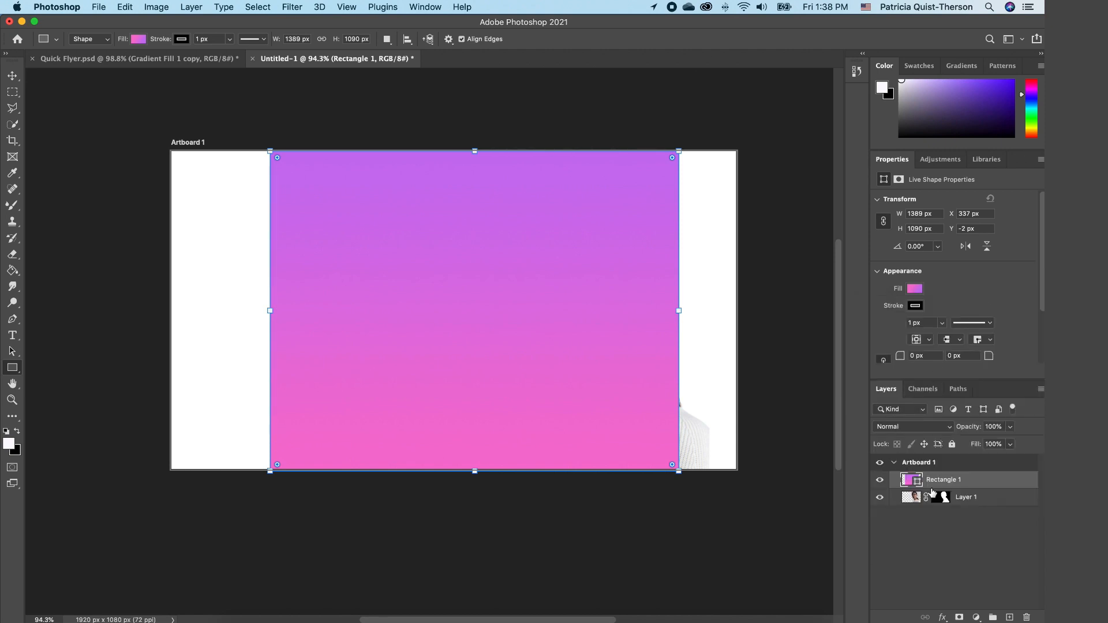
drag(962, 478, 970, 503)
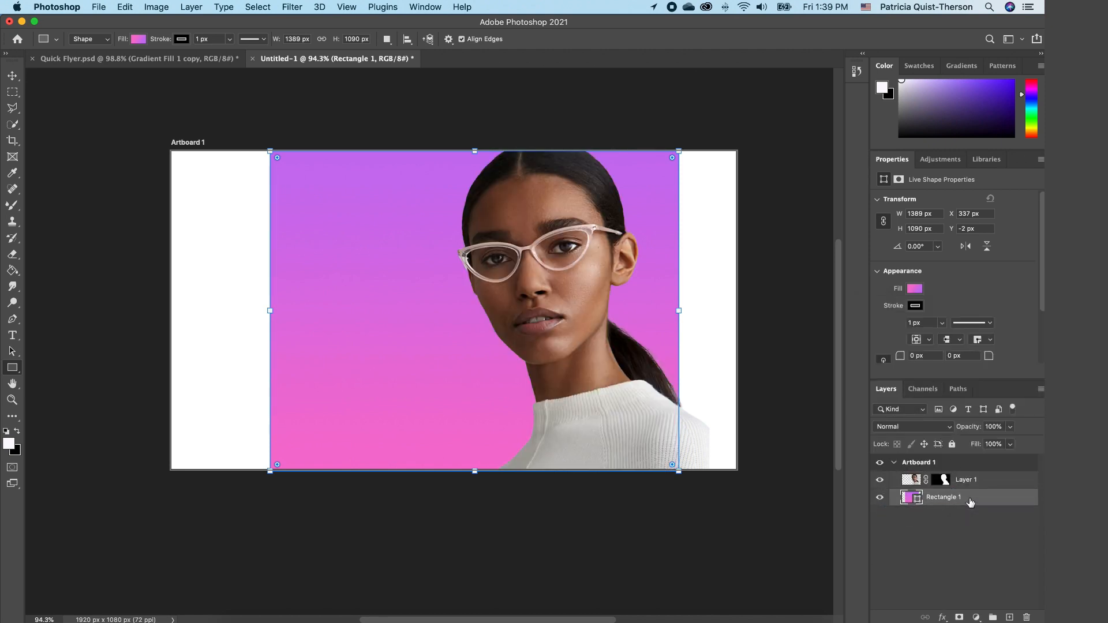
click(1020, 483)
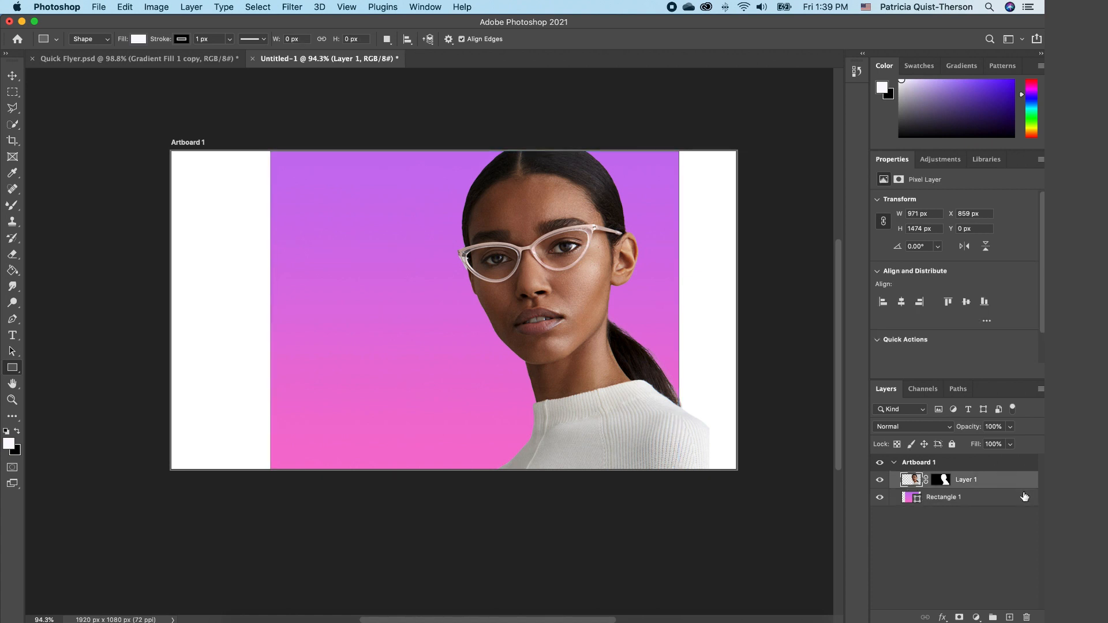
Add a Gradient Fill layer above the woman, running from purple ba08f5 to transparent.
click(976, 617)
click(986, 391)
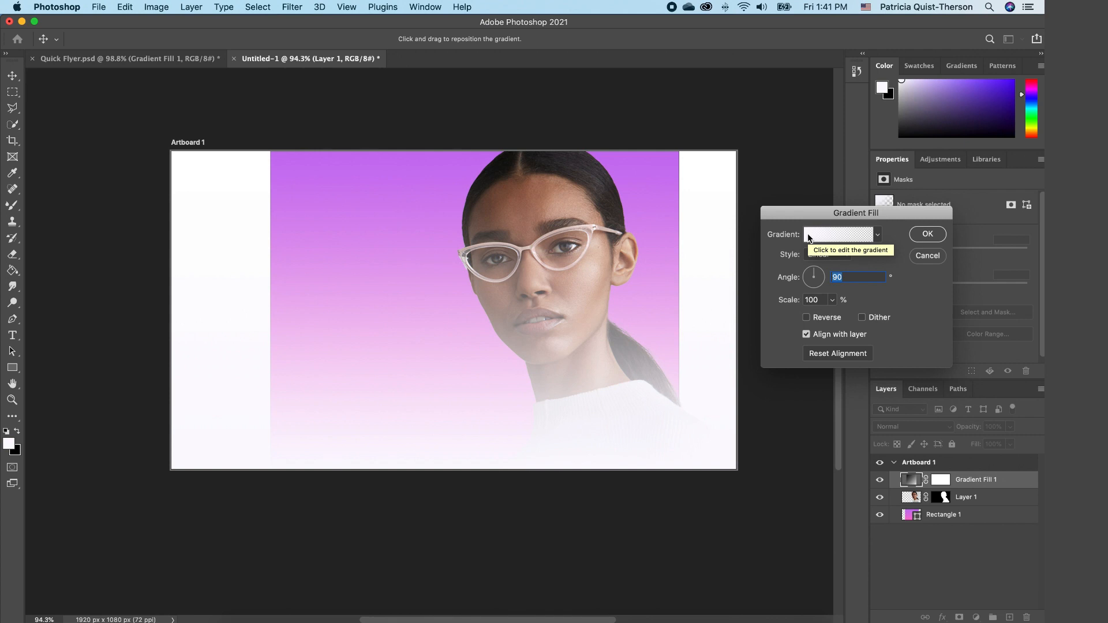
click(808, 233)
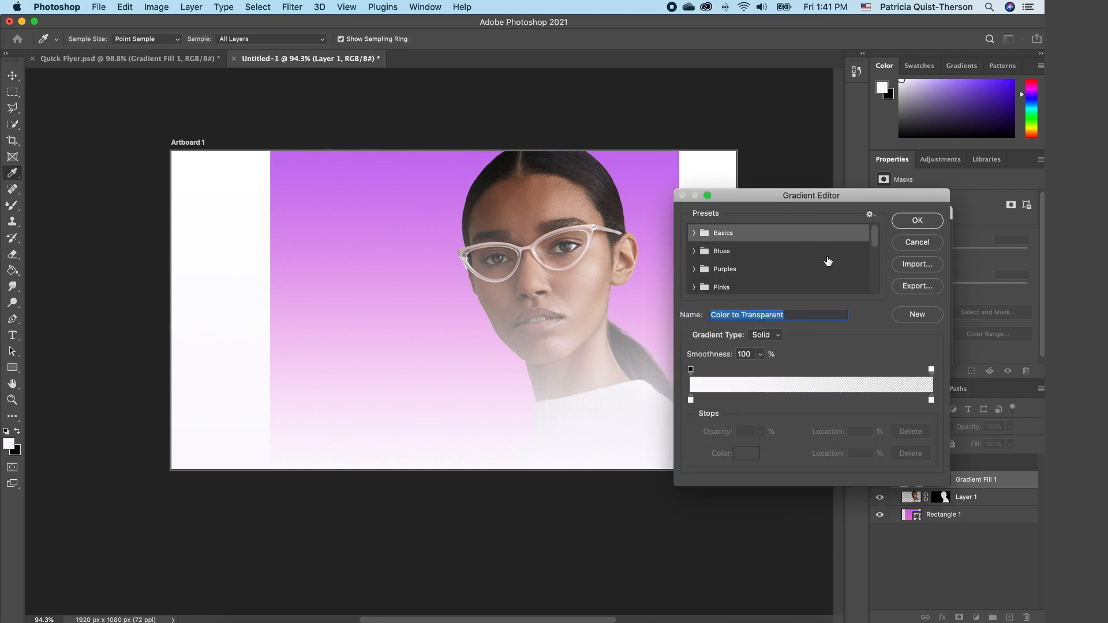
click(742, 456)
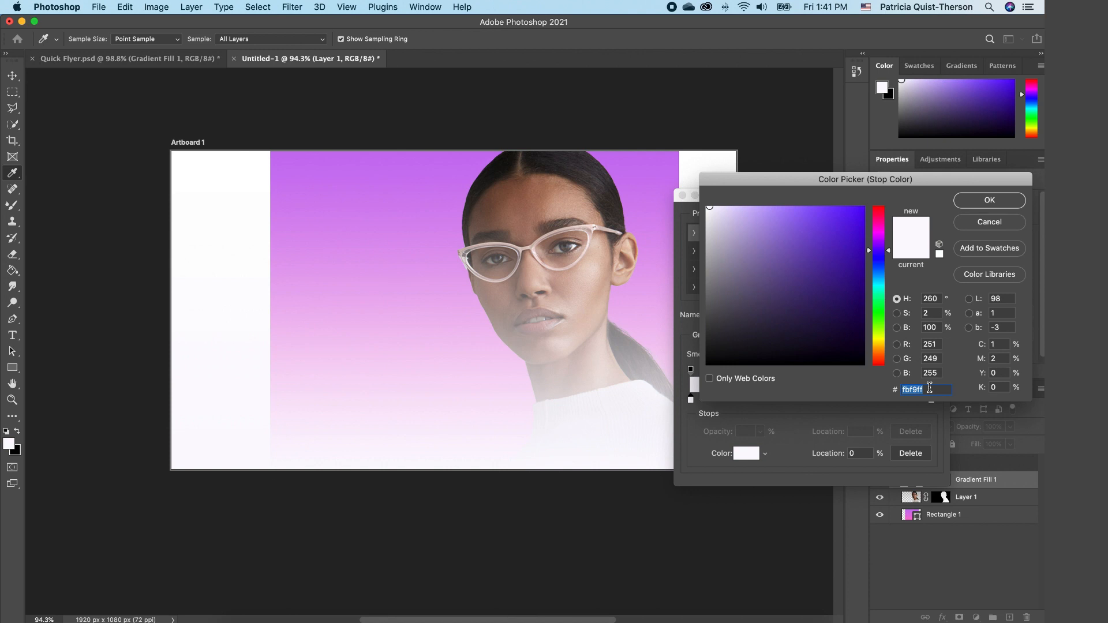
text(ba08f5)
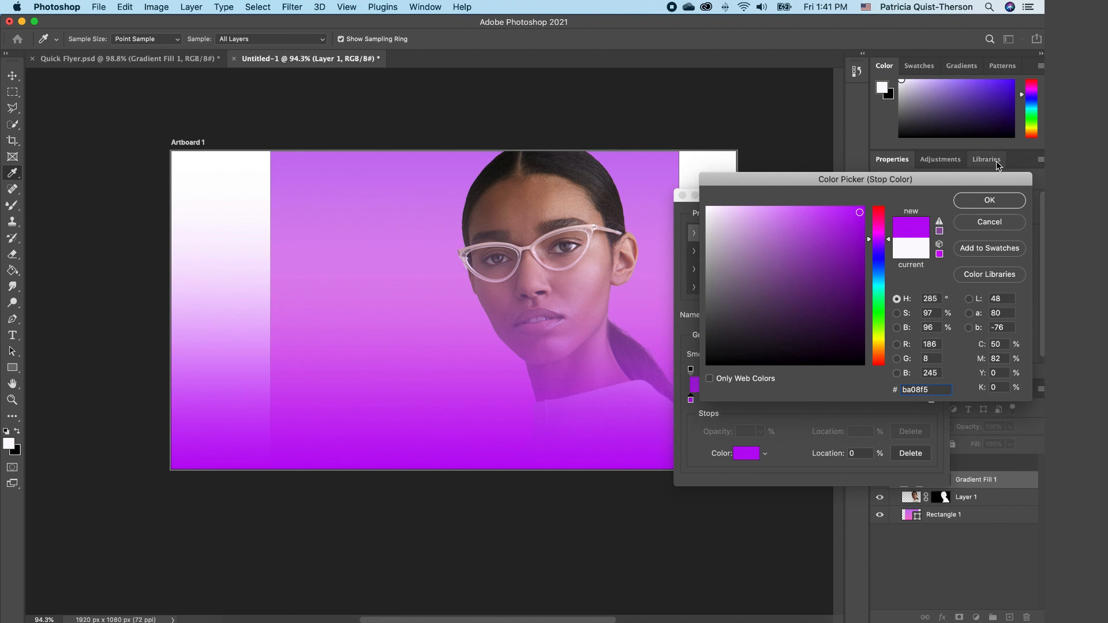
click(991, 204)
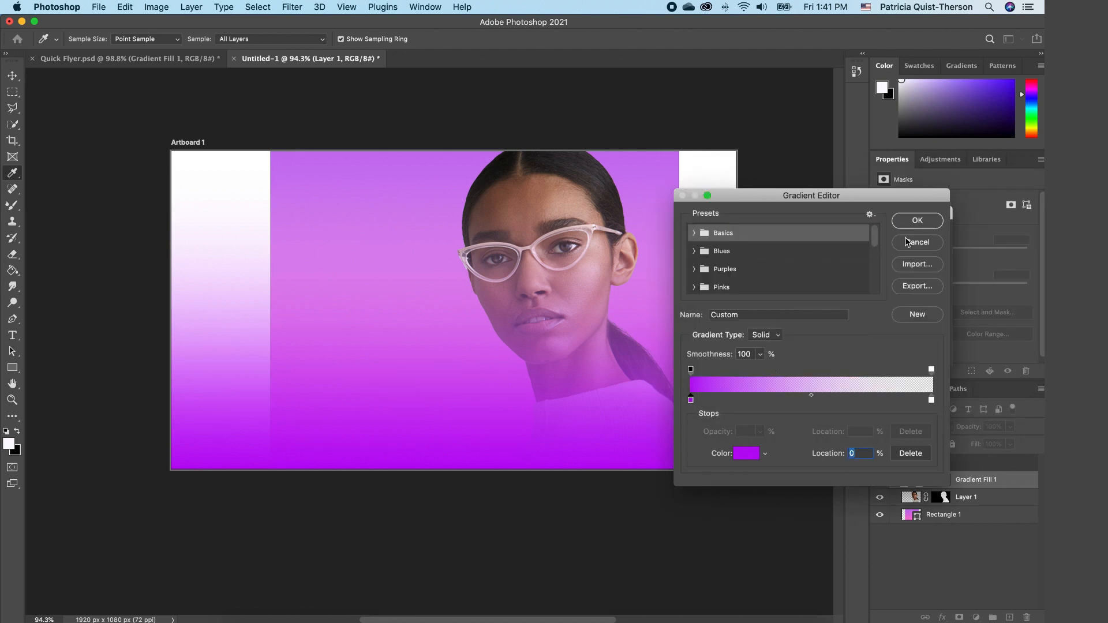
click(927, 223)
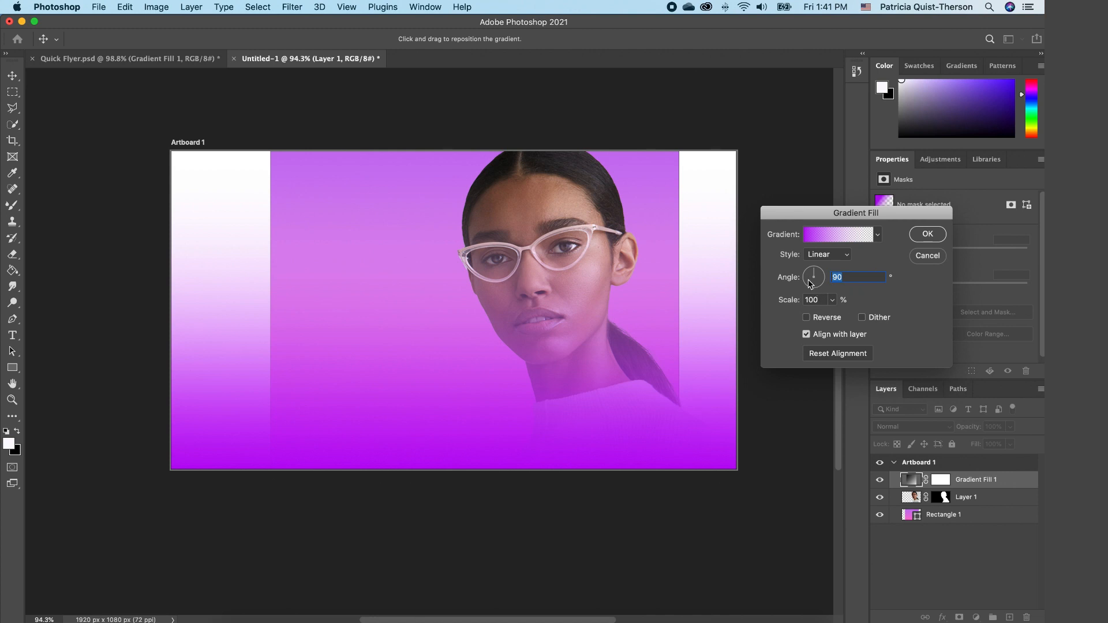
Set the purple gradient fill's angle to -178.77° and its scale to 451%.
drag(811, 283, 811, 282)
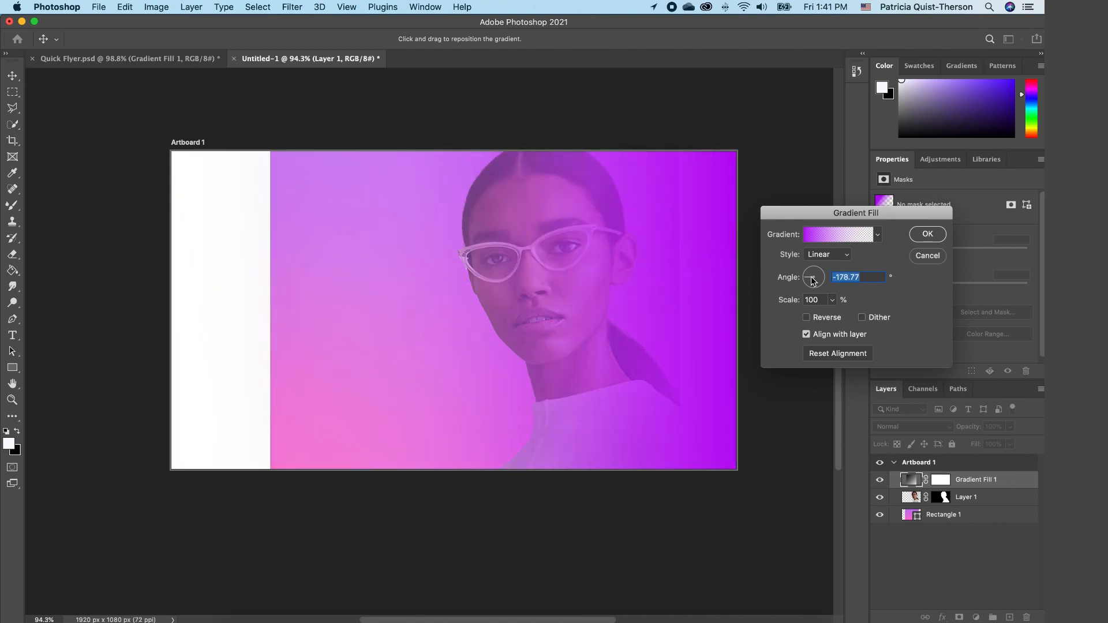
drag(834, 301, 845, 317)
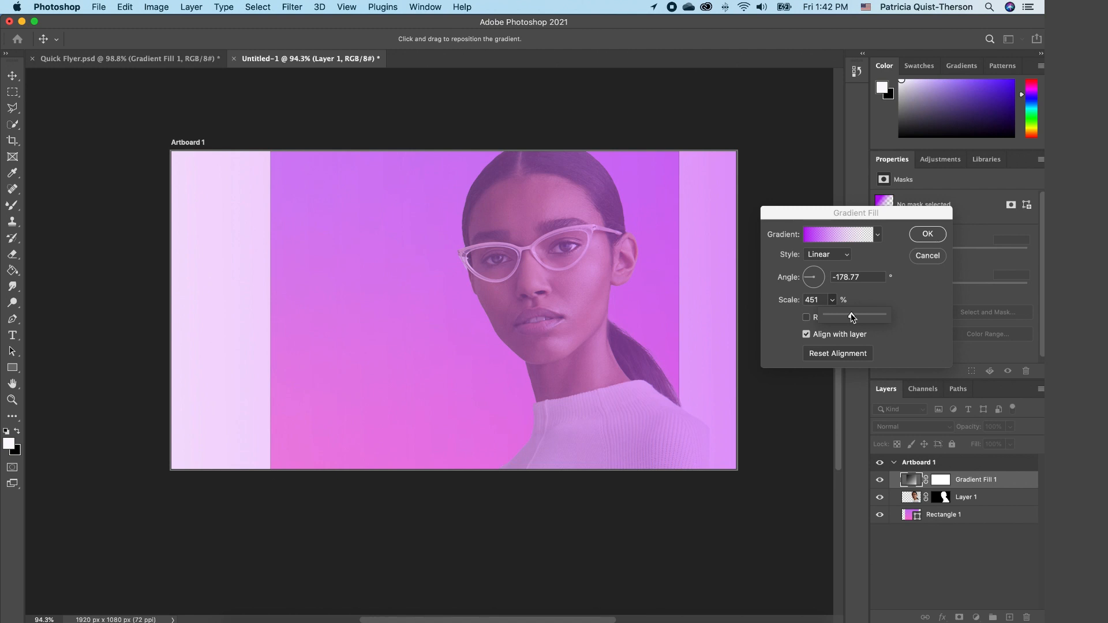
click(926, 233)
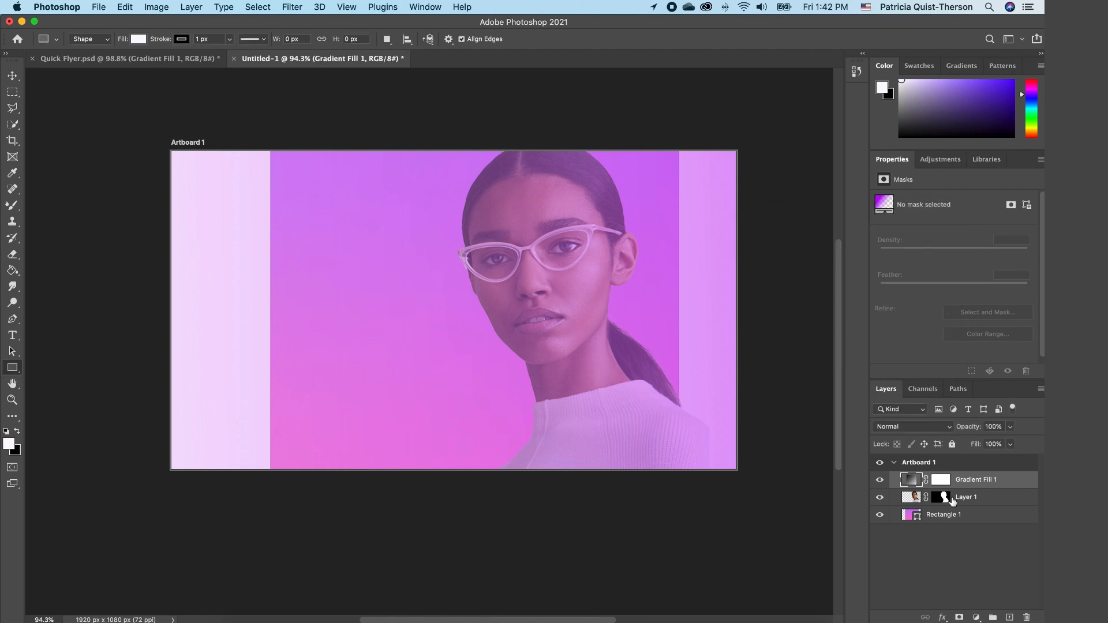
Set the purple gradient fill layer's blend mode to Hard Light and duplicate the layer.
click(947, 428)
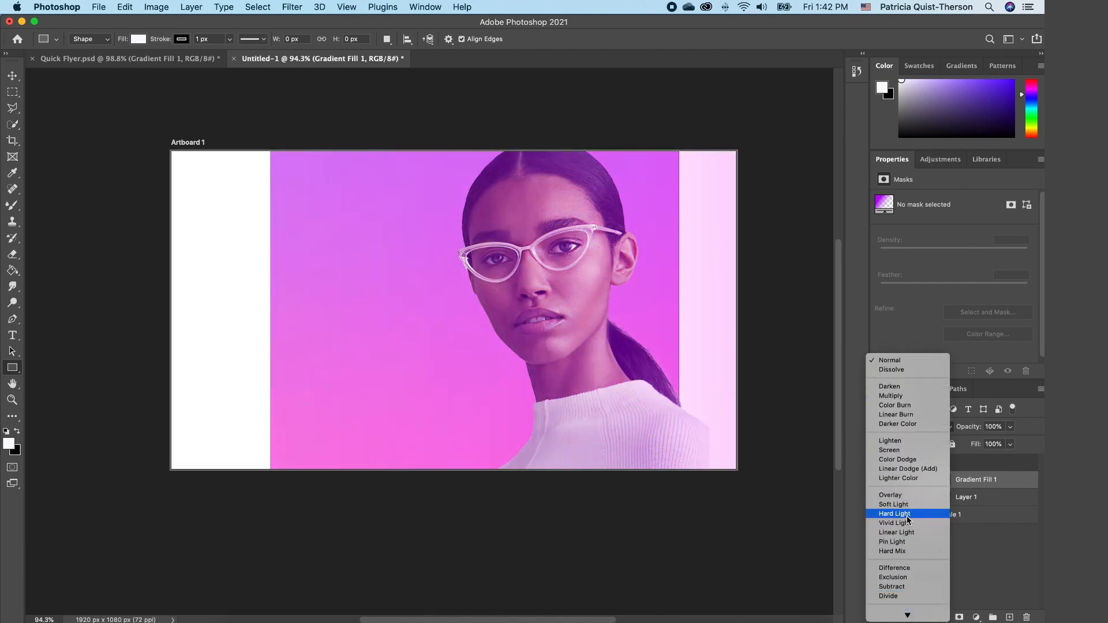
click(908, 520)
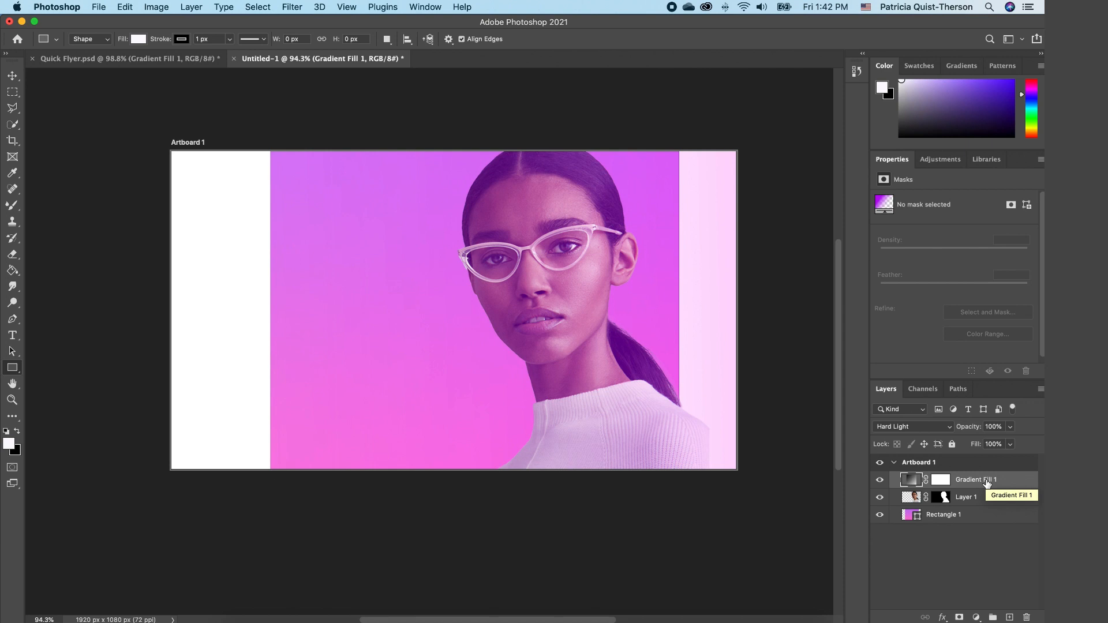
key(super+j)
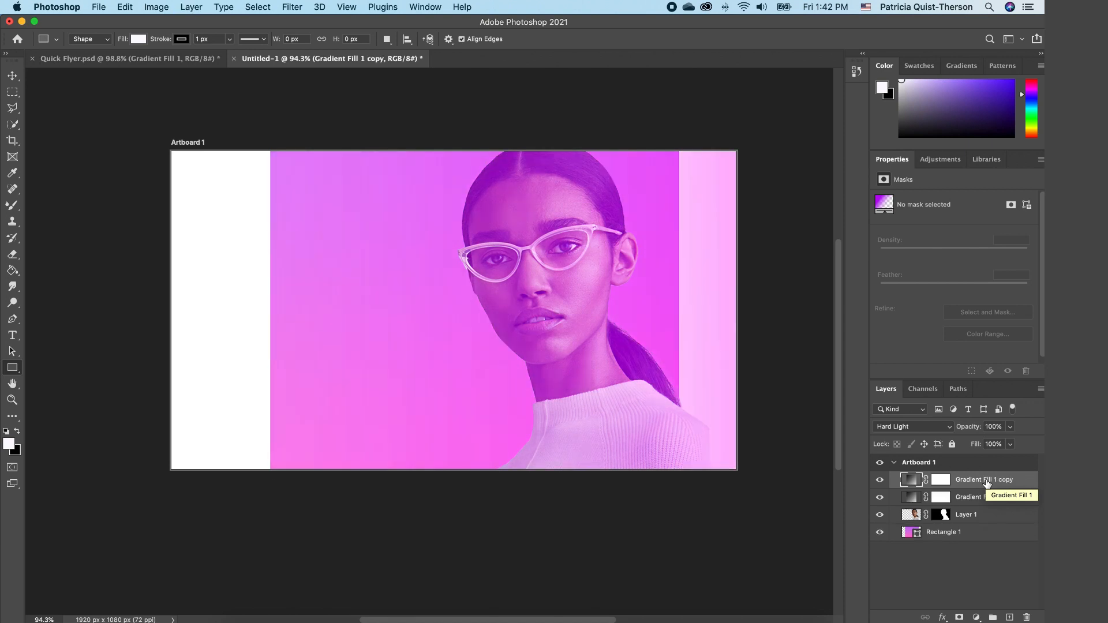
Change the purple colour stop of the duplicated gradient fill to a saturated blue.
double_click(911, 479)
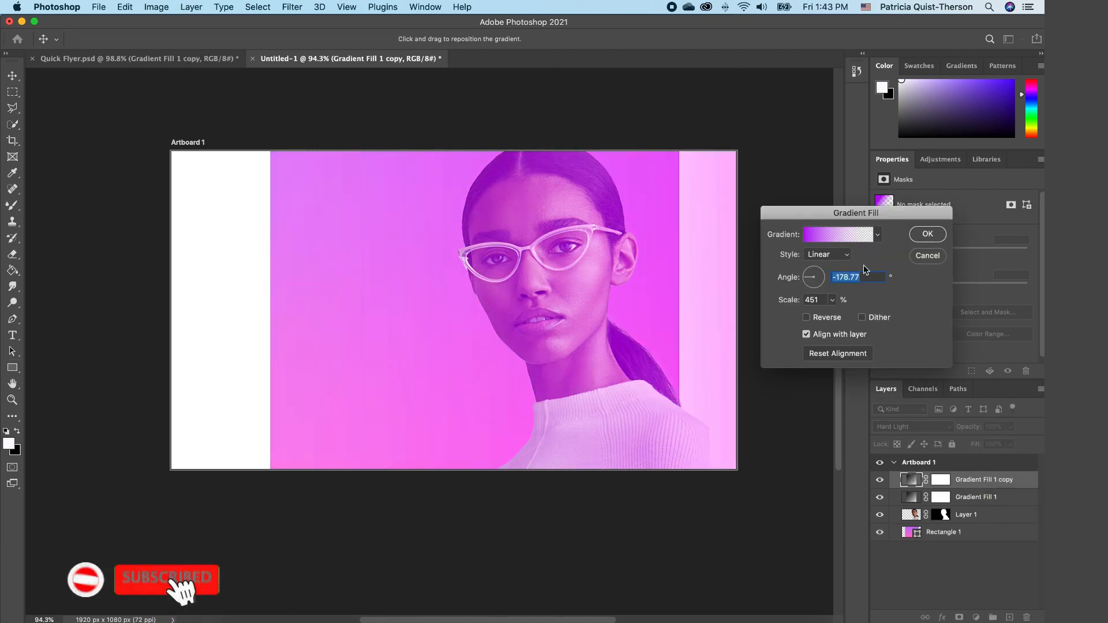
click(809, 235)
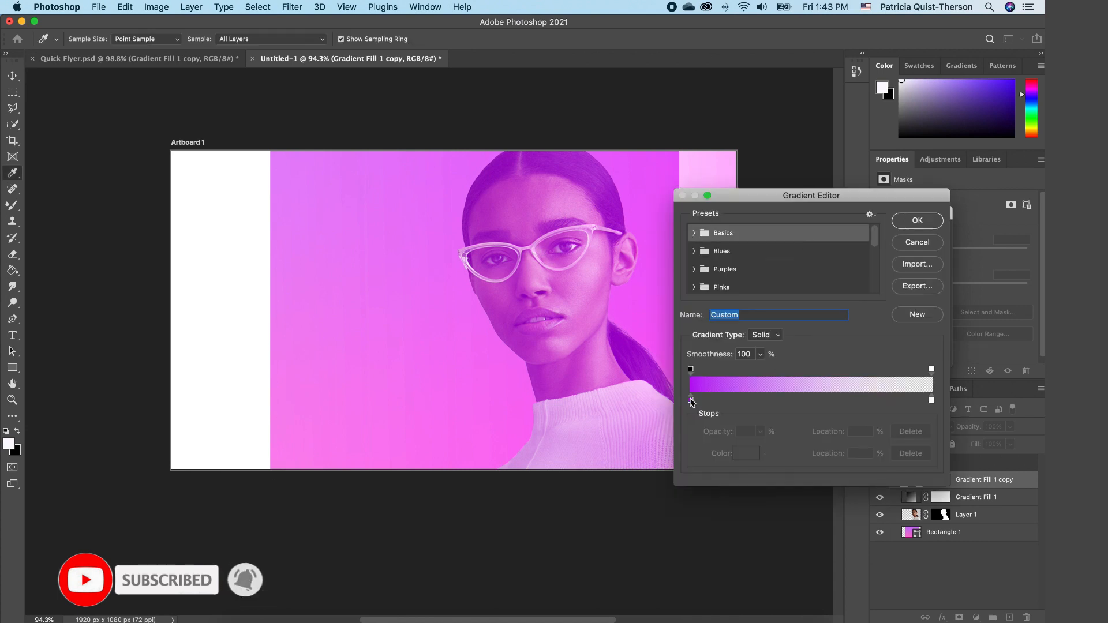
click(691, 400)
click(746, 453)
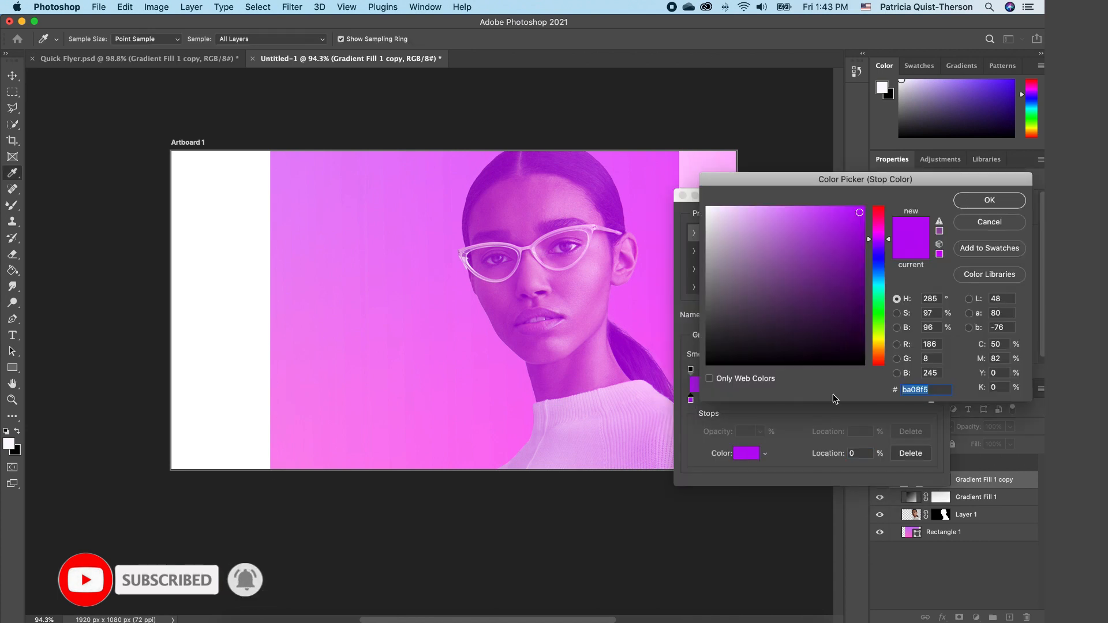
click(878, 263)
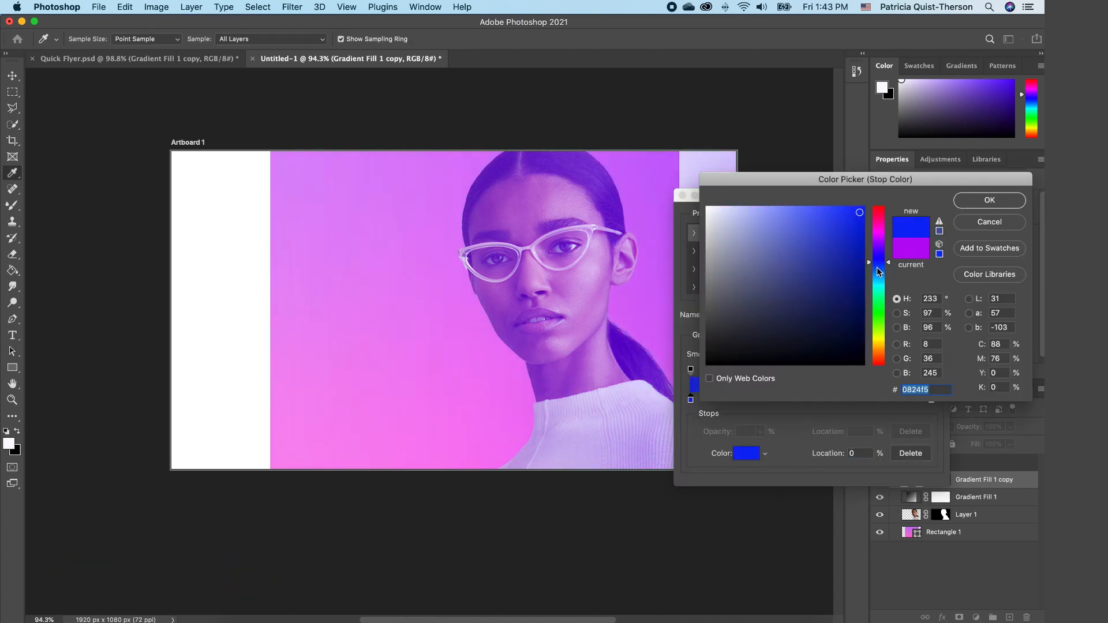
click(990, 201)
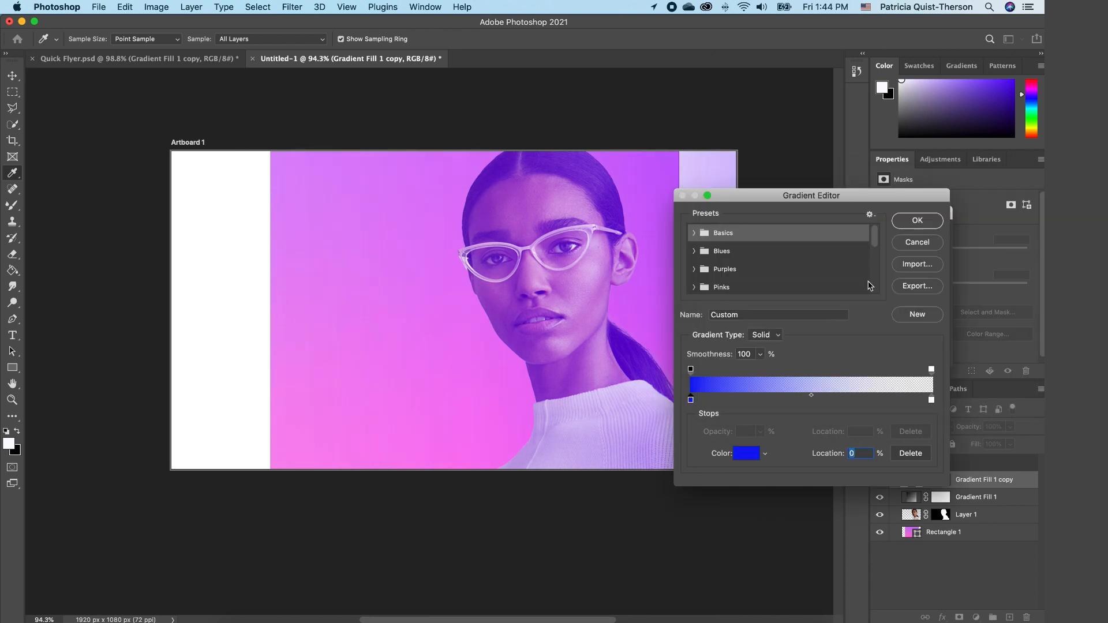
click(915, 222)
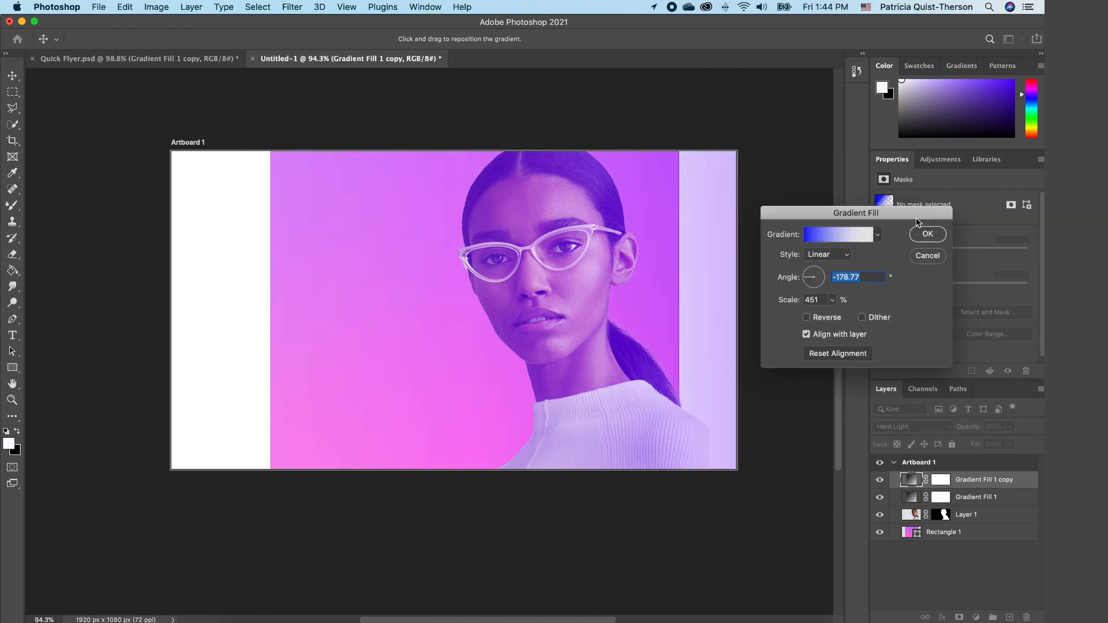
Set the blue gradient fill's angle to -15° and its layer's blend mode to Linear Light.
click(822, 284)
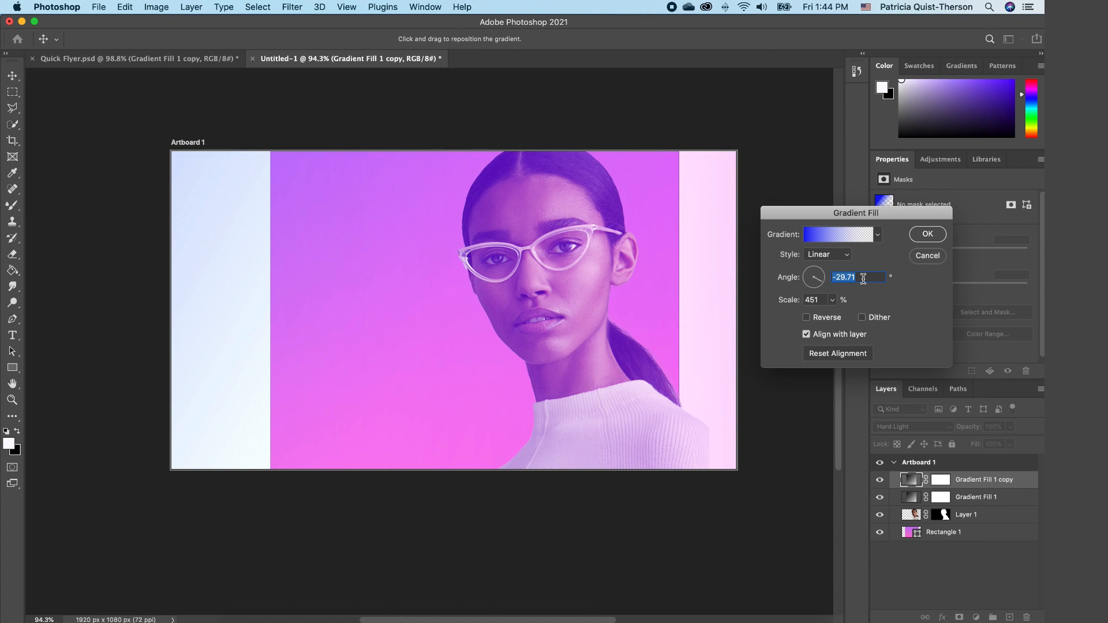
text(-15)
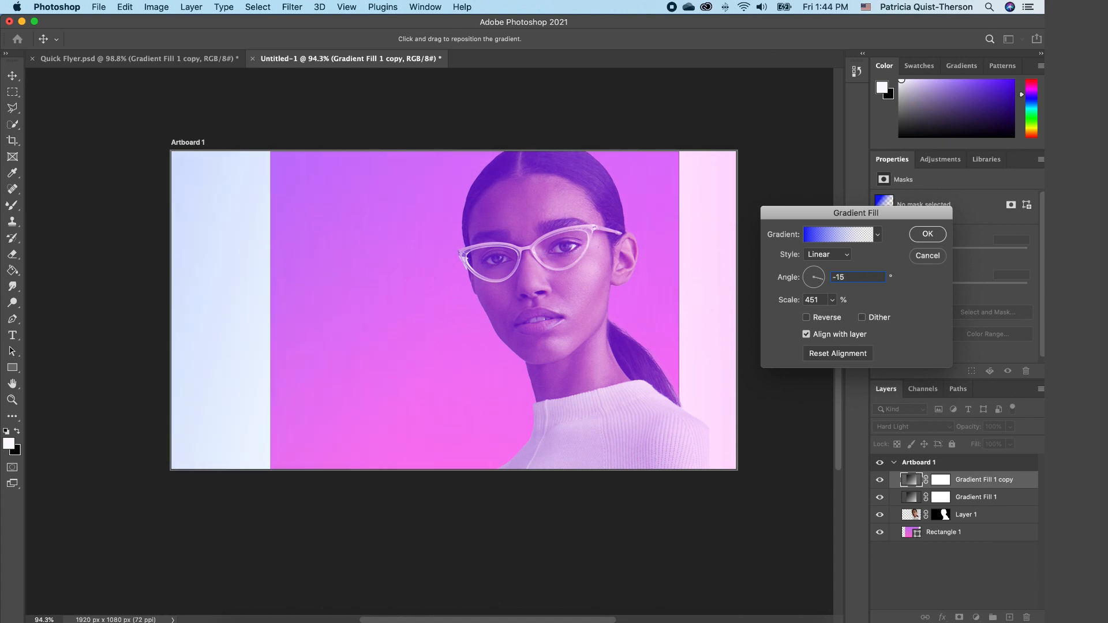
click(927, 235)
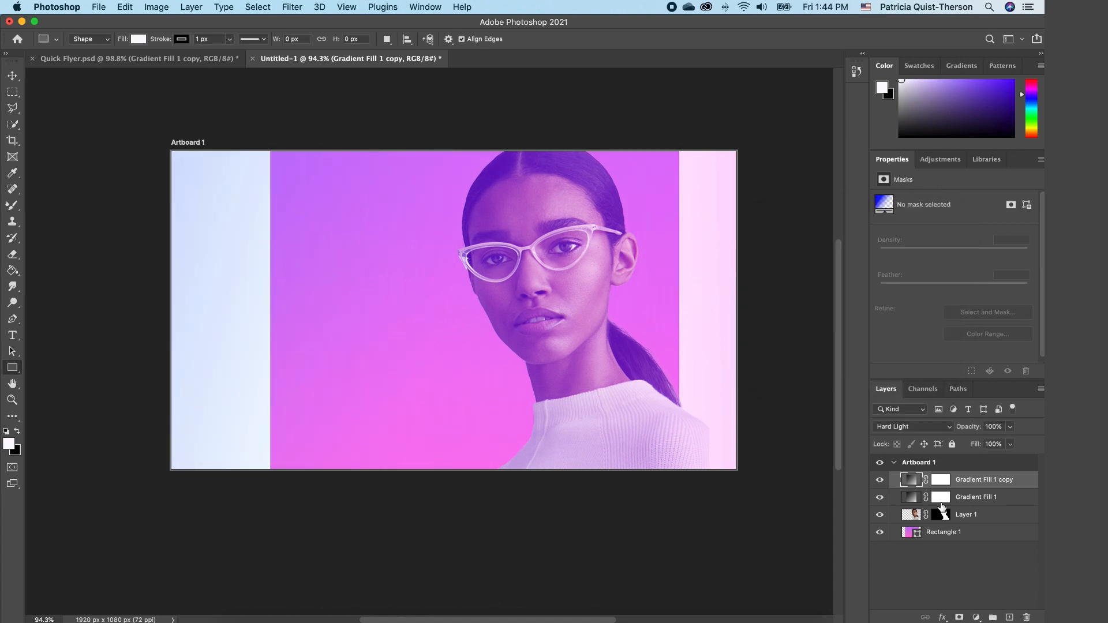
click(950, 430)
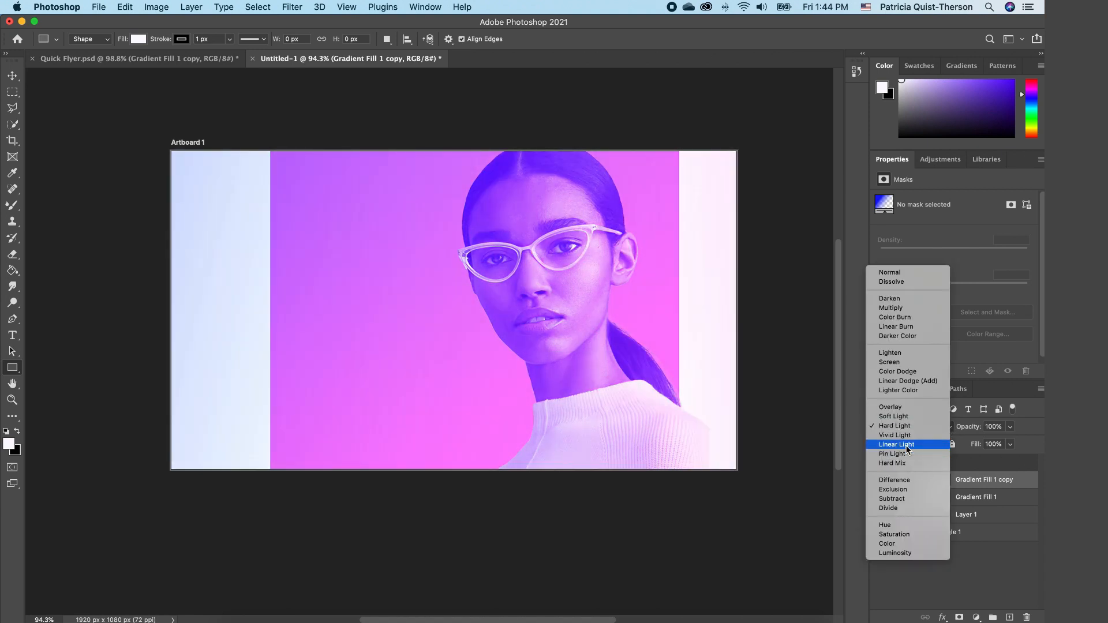
click(908, 449)
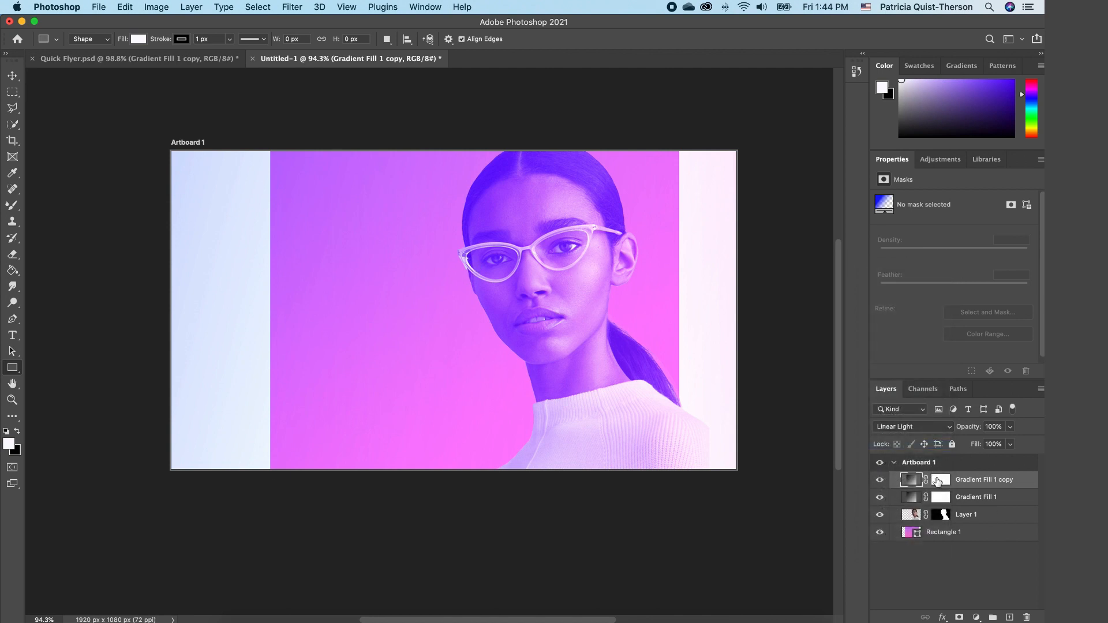
Paint over the woman's face, neck and sweater in black on the blue gradient's layer mask with the Mixer Brush at size 400.
click(939, 481)
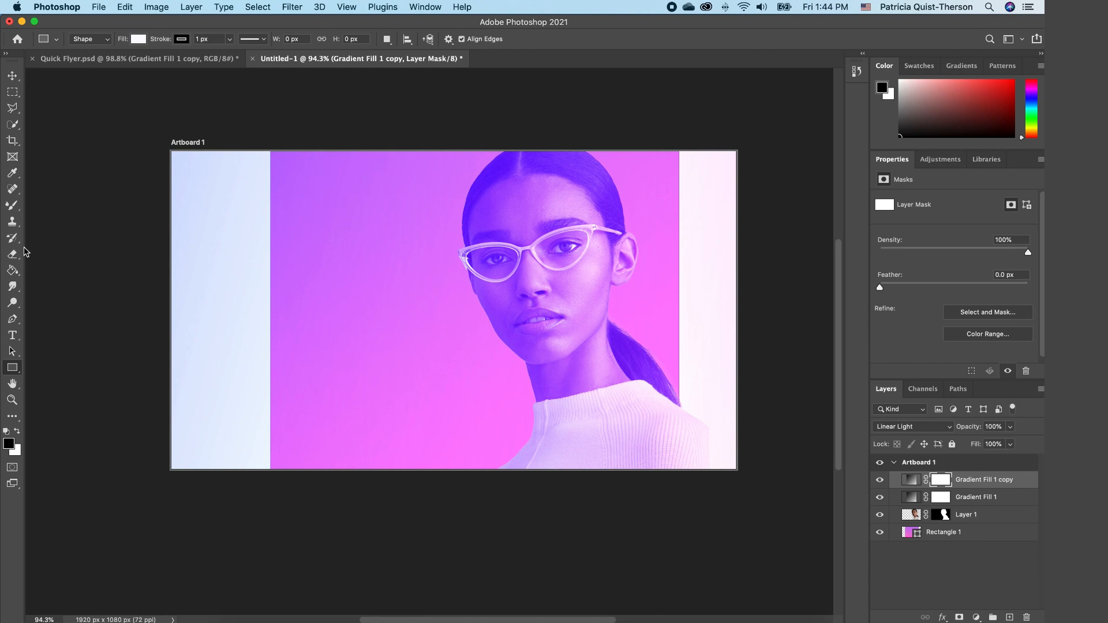
click(12, 205)
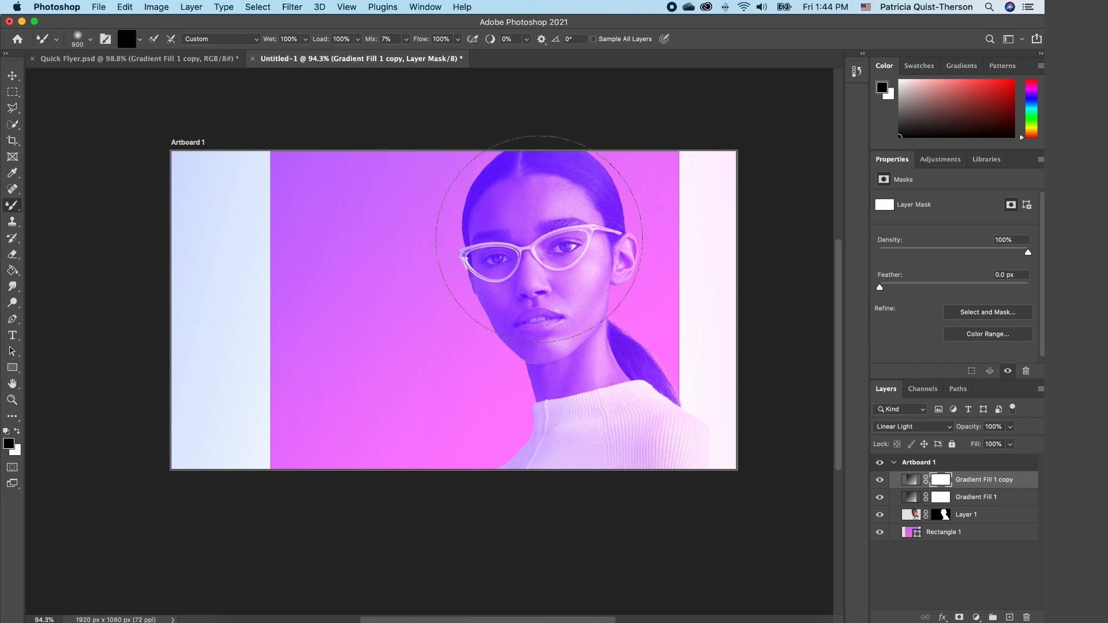
key(bracketleft)
key(bracketleft)
key(bracketleft)
key(bracketleft)
key(bracketleft)
mouse_move(530, 247)
mouse_down()
mouse_move(541, 428)
mouse_move(536, 170)
mouse_move(546, 231)
mouse_move(553, 210)
mouse_move(555, 447)
mouse_move(546, 303)
mouse_up()
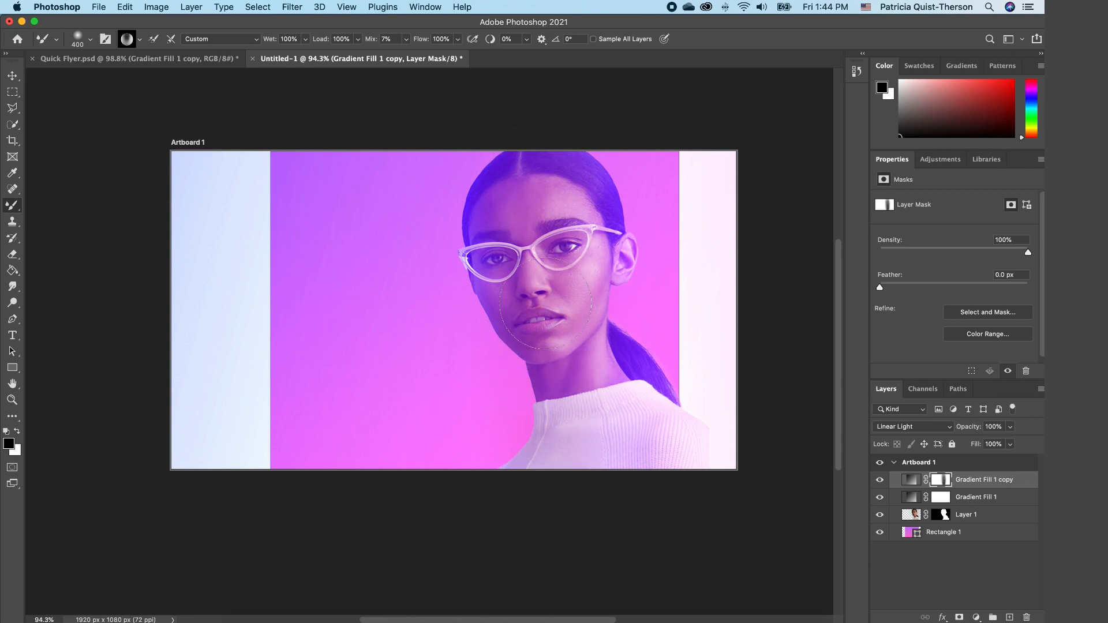
drag(559, 348, 554, 396)
mouse_move(526, 321)
mouse_down()
mouse_move(520, 265)
mouse_move(540, 476)
mouse_move(528, 455)
mouse_up()
mouse_move(537, 280)
mouse_down()
mouse_move(490, 408)
mouse_move(522, 404)
mouse_move(495, 398)
mouse_move(536, 315)
mouse_up()
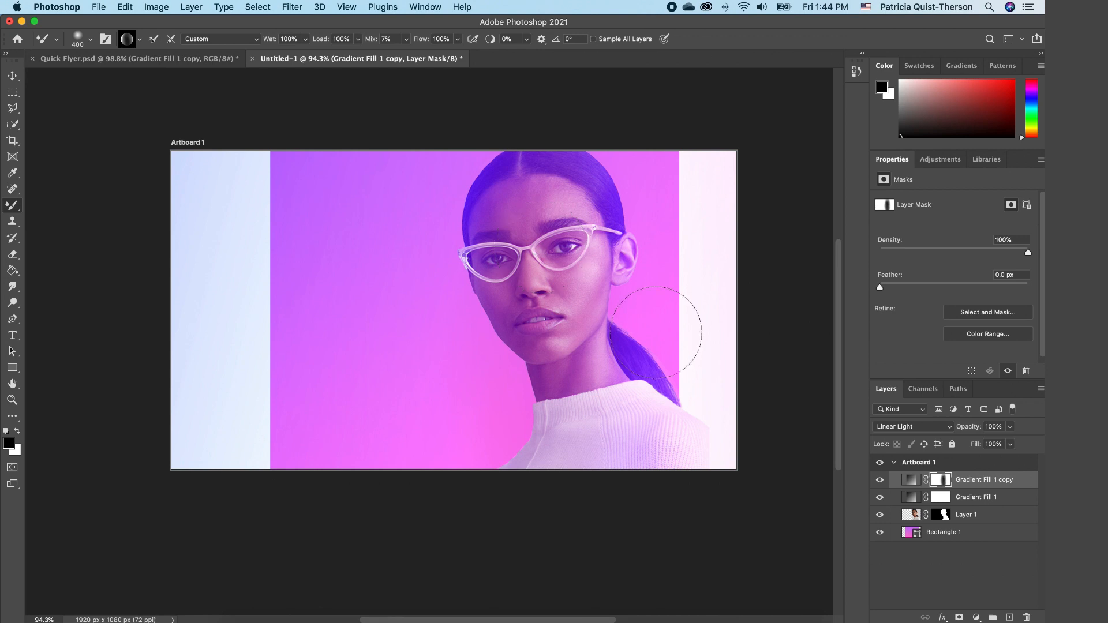
Place the brush-stroke PNG from untitled folder 2 and scale it to about 1717 × 1715 px across the artboard.
mouse_move(239, 620)
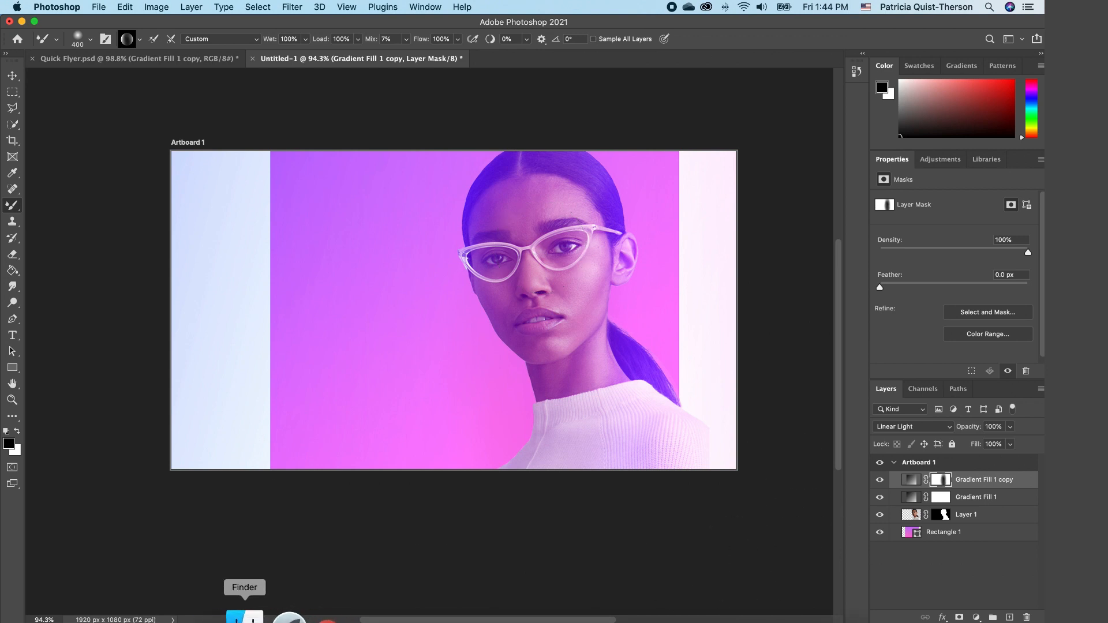
click(239, 618)
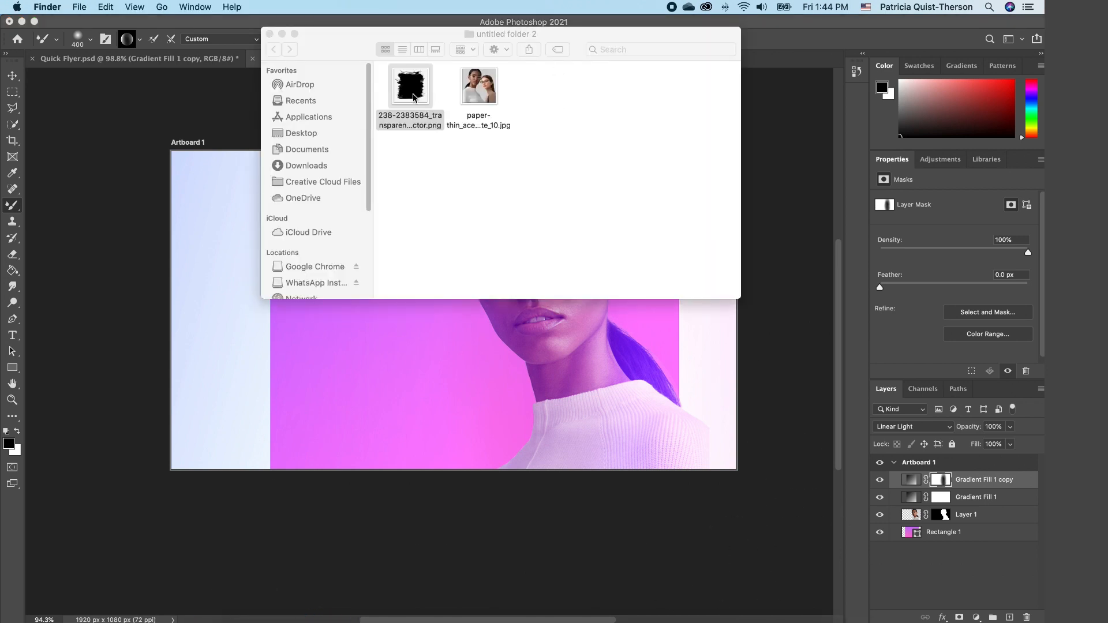
mouse_move(414, 95)
mouse_down()
mouse_move(391, 322)
mouse_move(269, 370)
mouse_up()
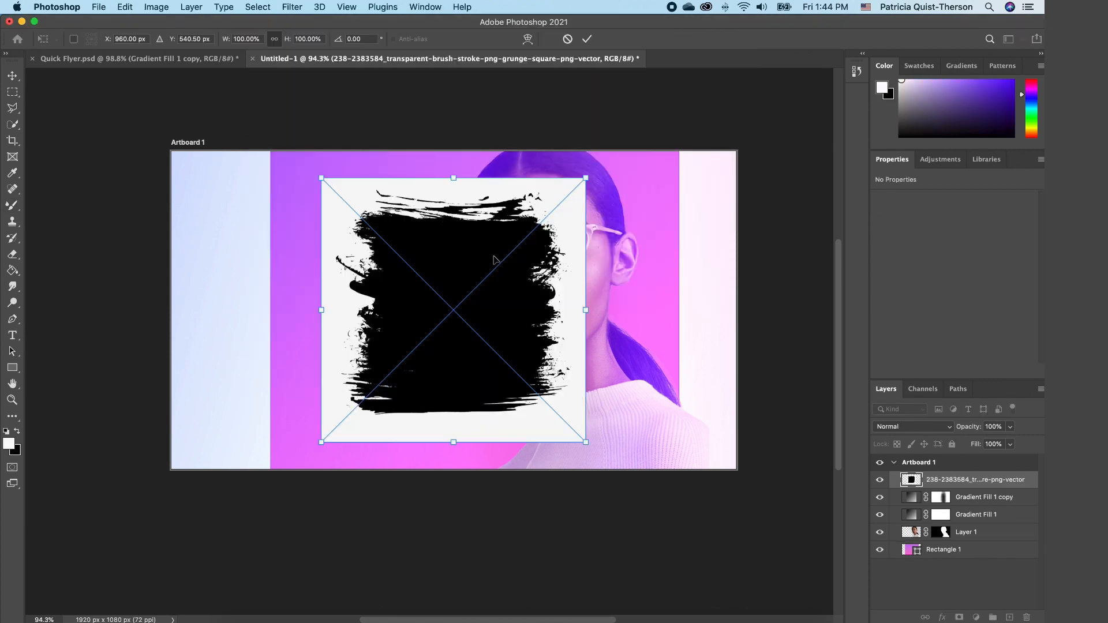
drag(493, 259, 370, 216)
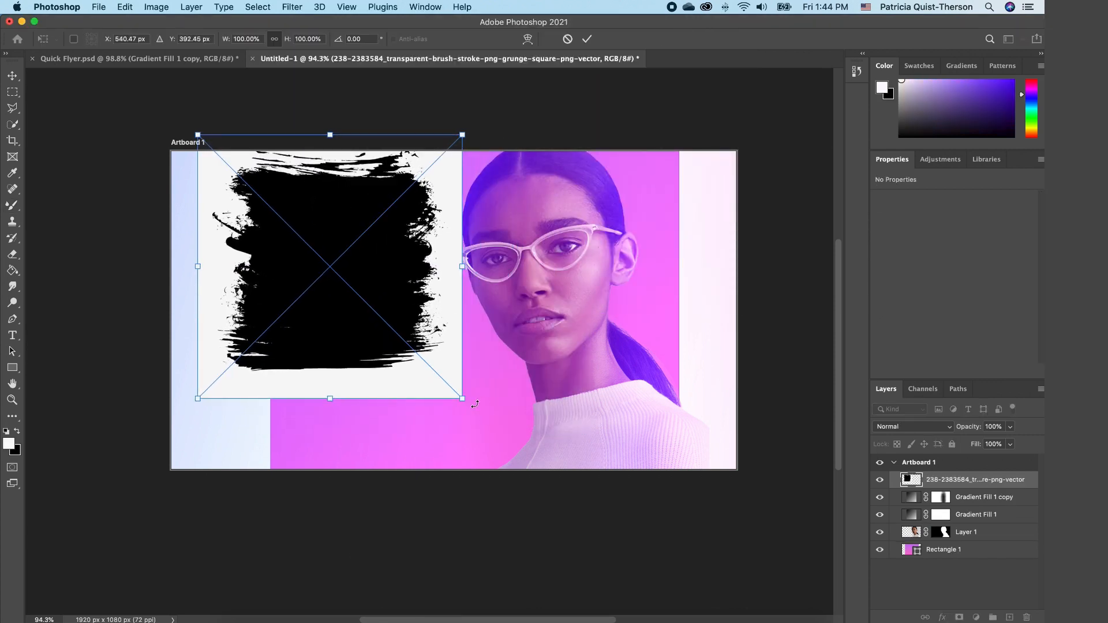
mouse_move(462, 396)
mouse_down()
mouse_move(765, 427)
mouse_move(800, 499)
mouse_up()
drag(622, 427, 650, 379)
key(Return)
key(b)
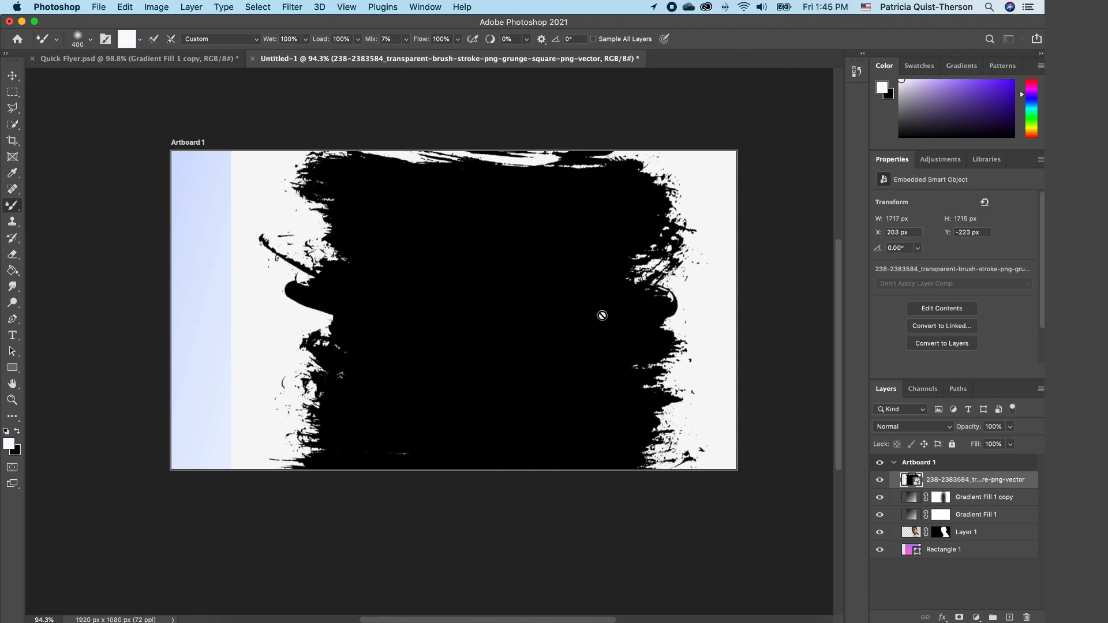
Set the brush-stroke layer's blend mode to Screen and shift it slightly right and up.
click(927, 428)
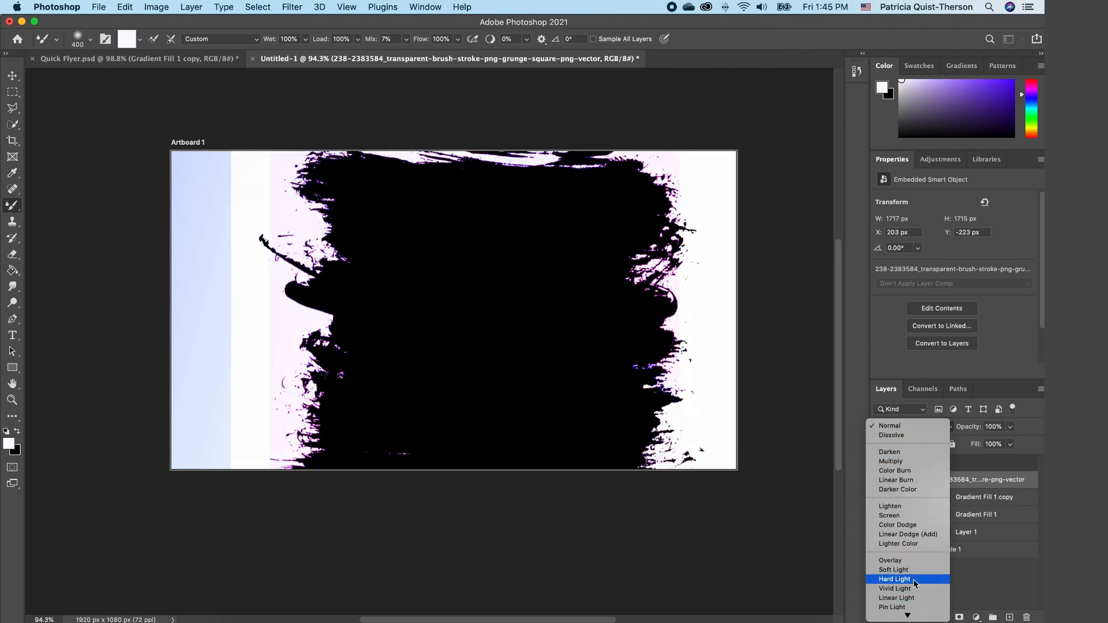
click(898, 514)
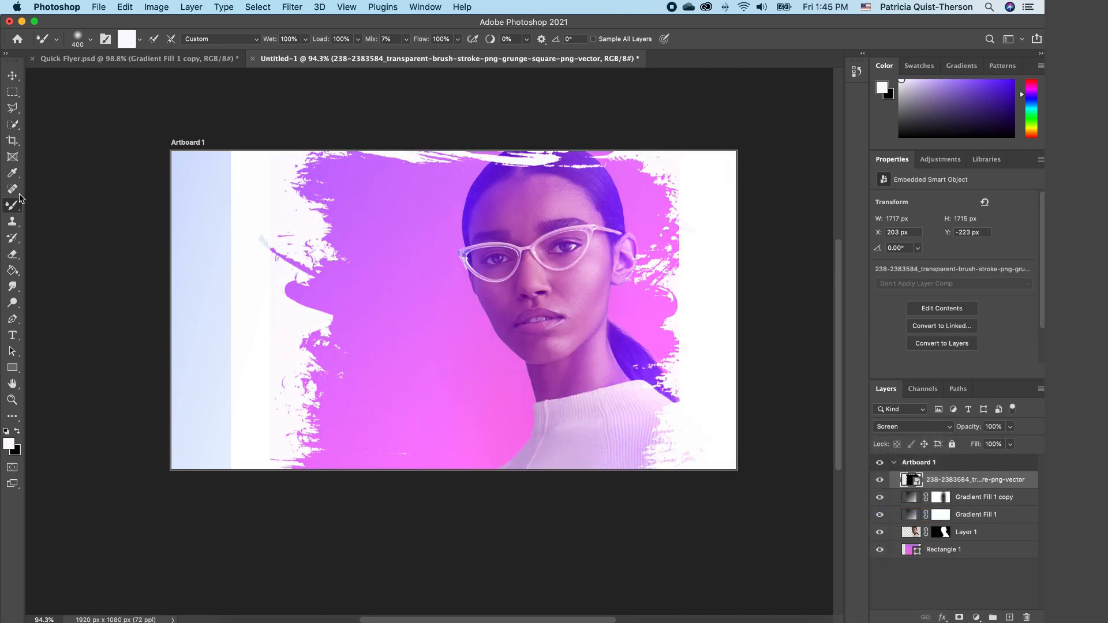
click(12, 76)
Enlarge the gradient rectangle to about 2023 × 1588 px so that it covers the whole artboard.
click(898, 547)
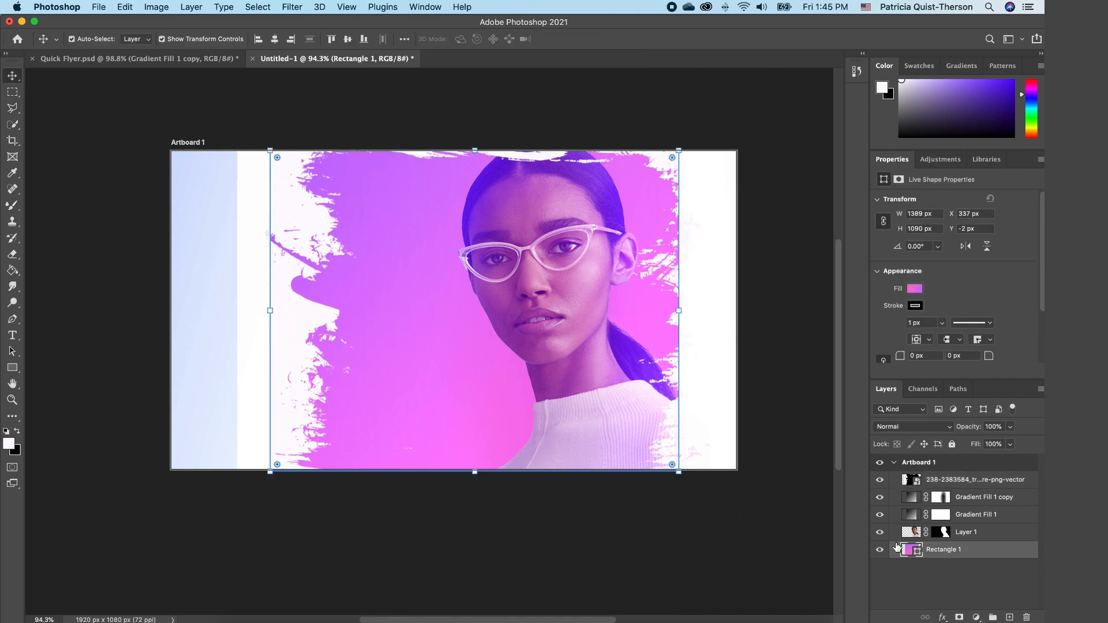
drag(681, 311, 752, 311)
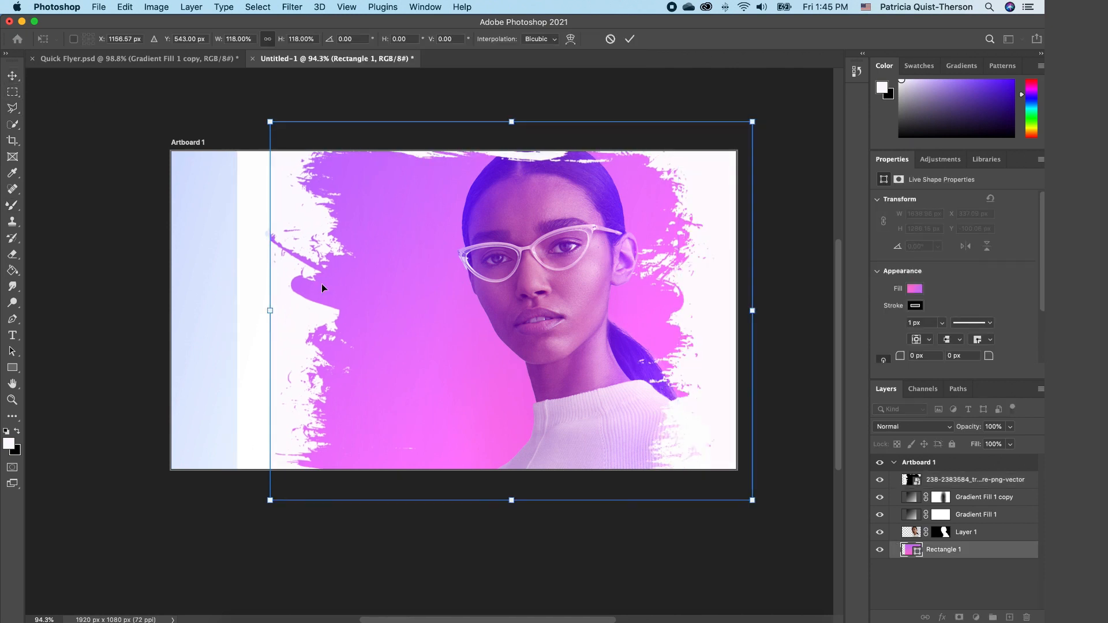
drag(266, 310, 157, 311)
key(Return)
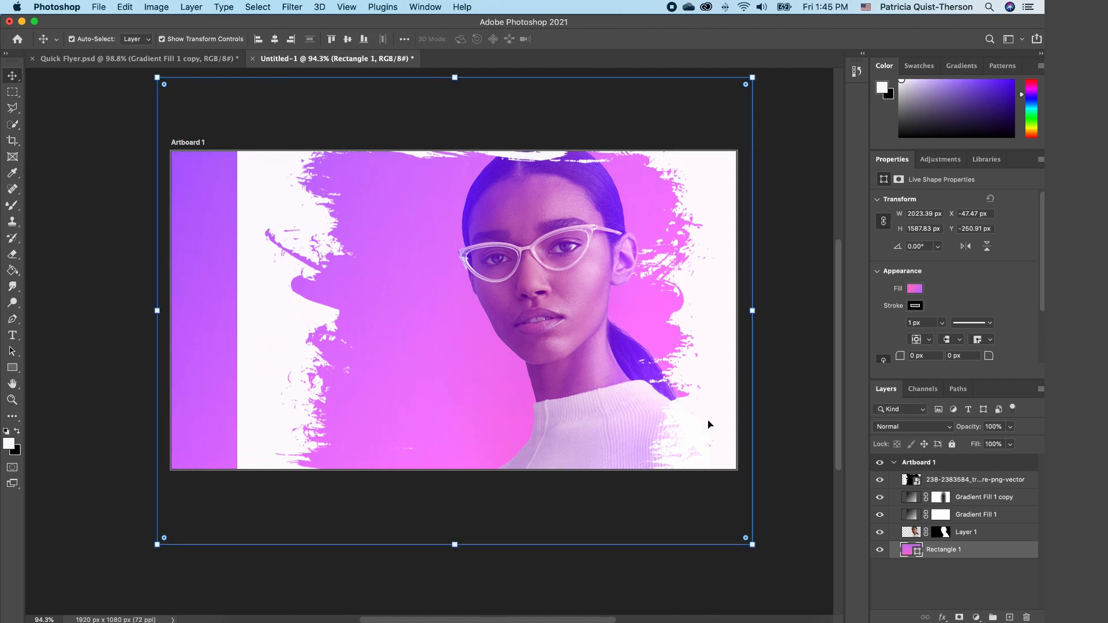
click(806, 574)
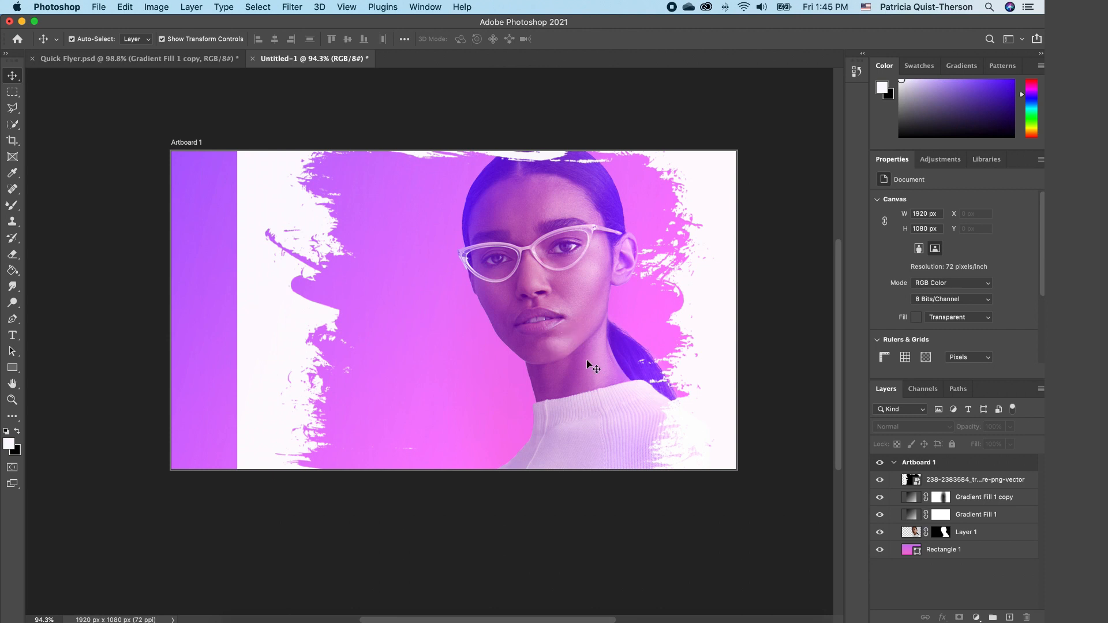
Marquee-select a narrow full-height strip along the brush-stroke image's left edge and copy it to a new layer.
click(260, 287)
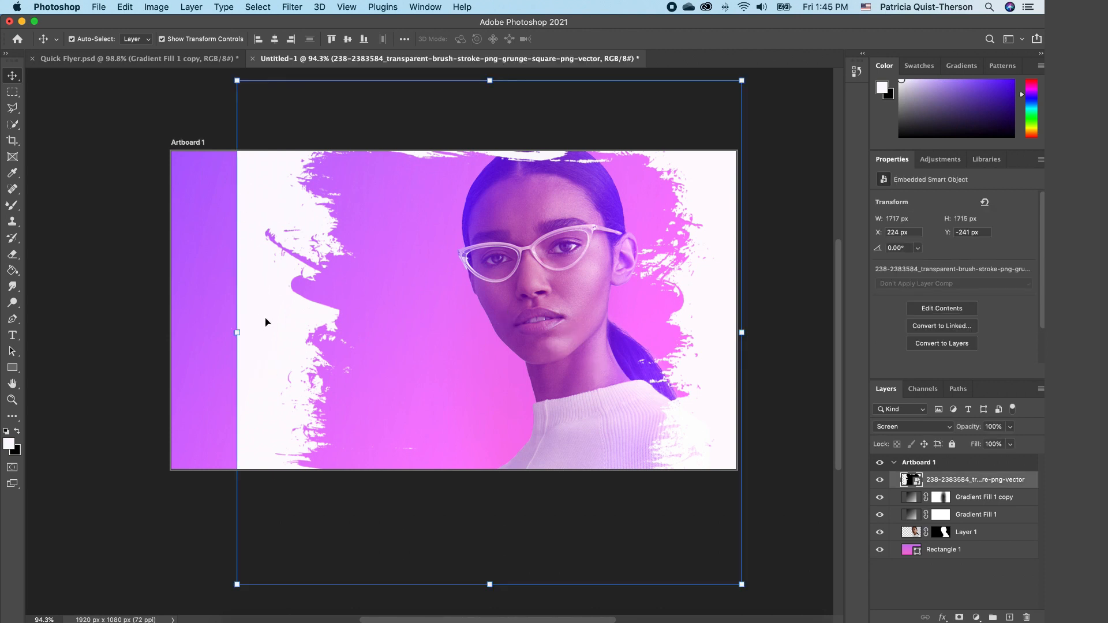
click(13, 93)
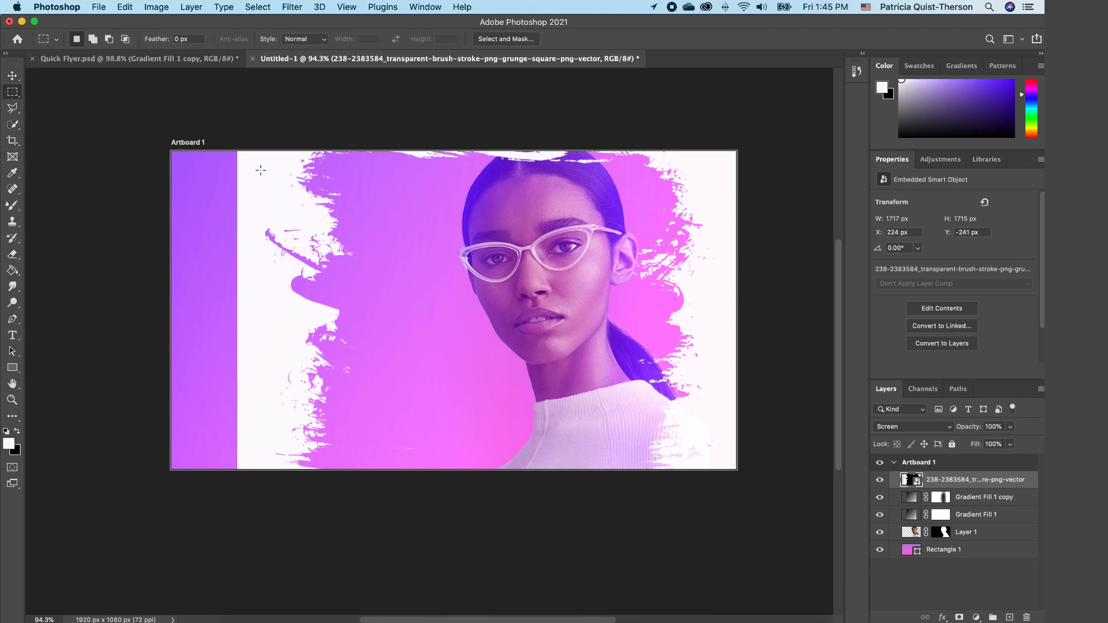
drag(231, 141, 261, 509)
right_click(257, 383)
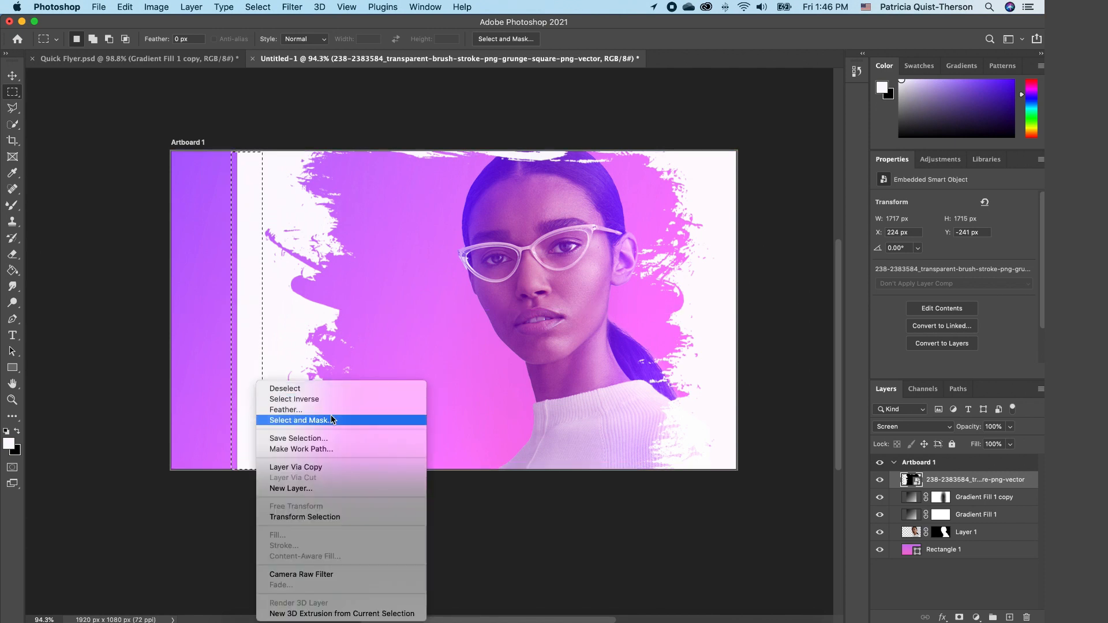
click(271, 468)
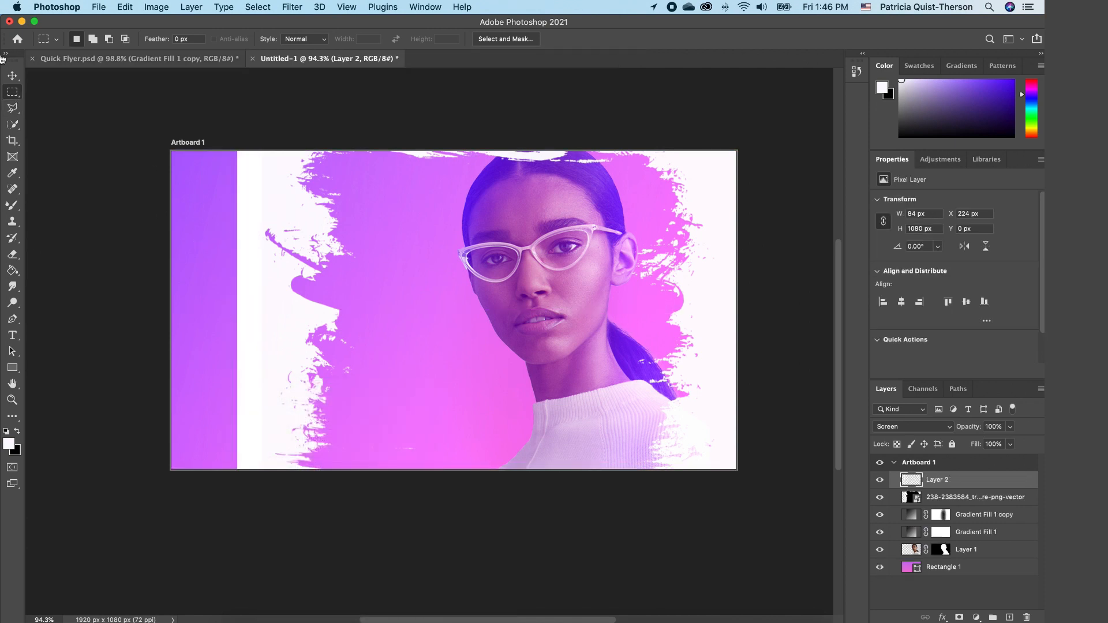
Scale the copied strip to about 461 × 5922 px to cover the exposed purple area at the artboard's left edge.
click(12, 76)
drag(231, 312, 126, 310)
click(514, 554)
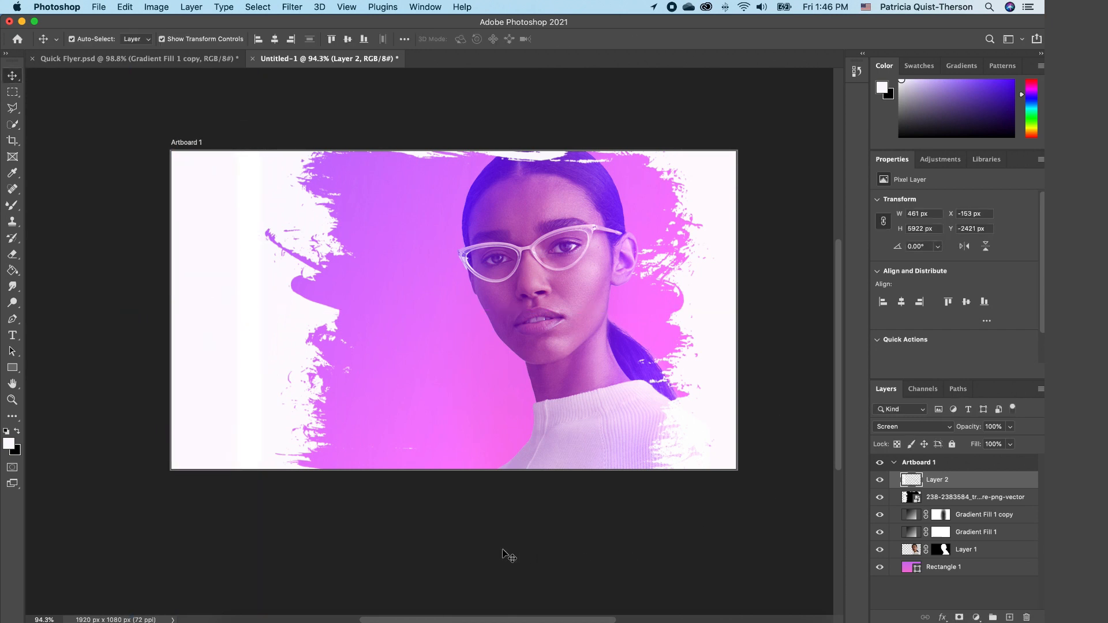
click(275, 329)
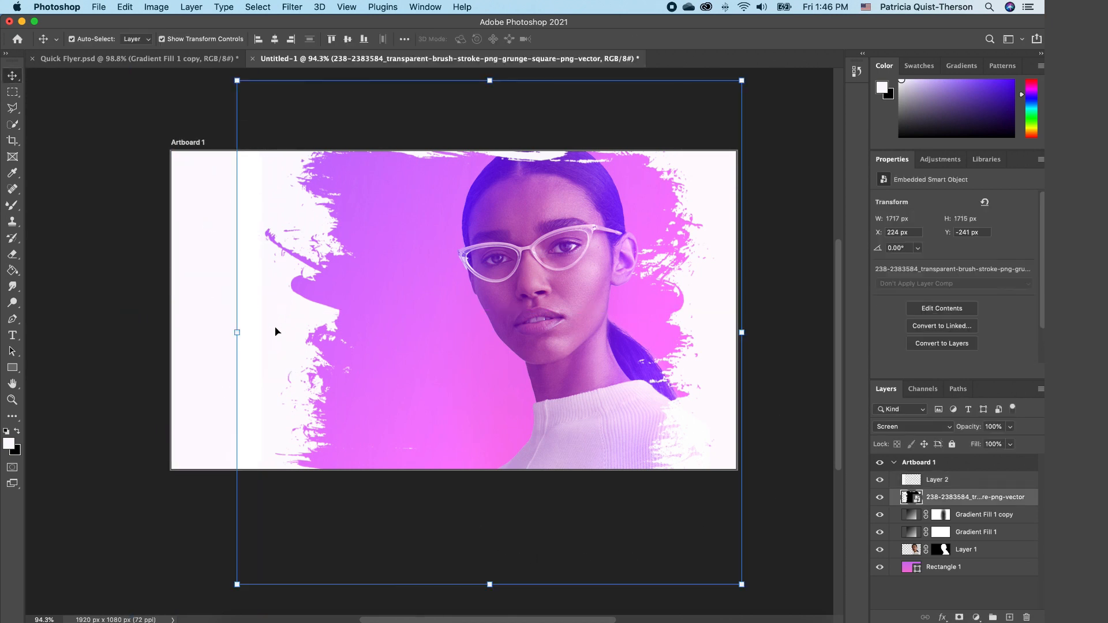
click(784, 422)
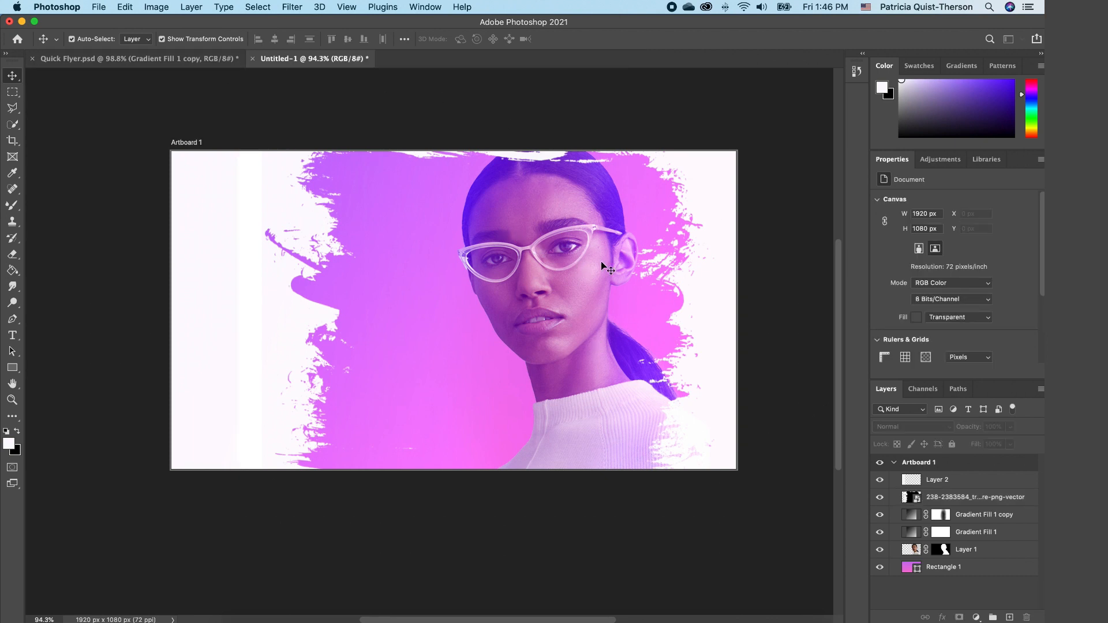
Enlarge the woman's layer to about 1159 × 1759 px and shift the brush-stroke graphic slightly left and up.
click(976, 551)
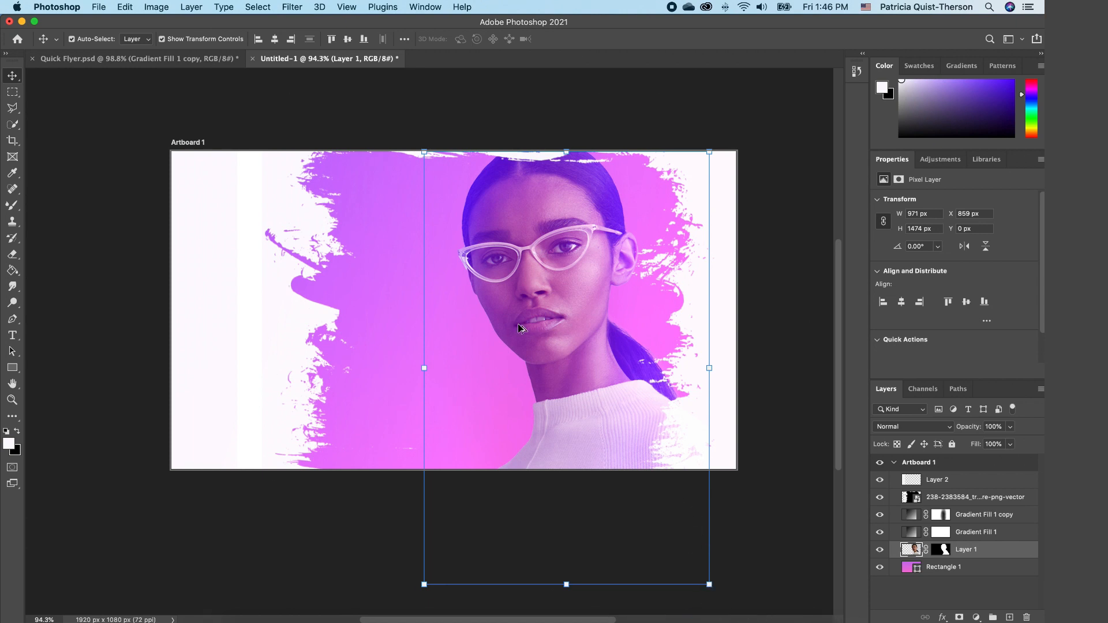
scroll(518, 328, down, 5)
click(627, 472)
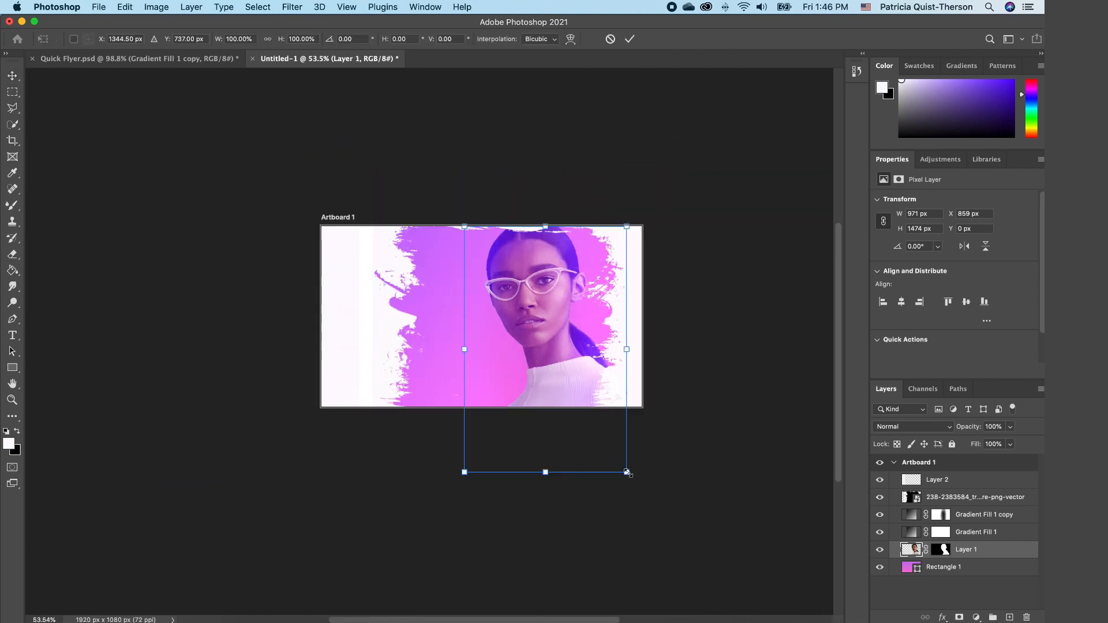
mouse_move(628, 473)
mouse_down()
mouse_move(687, 512)
mouse_move(676, 534)
mouse_move(691, 545)
mouse_move(669, 518)
mouse_up()
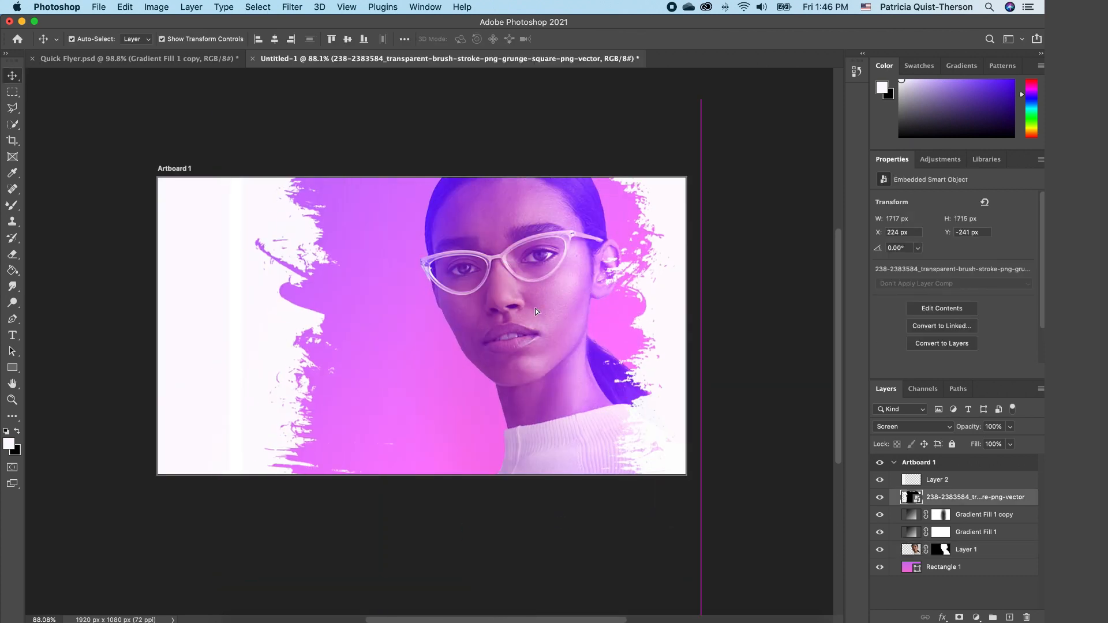
mouse_move(536, 311)
mouse_down()
mouse_move(537, 289)
mouse_move(507, 313)
mouse_move(524, 313)
mouse_up()
Lock the Gradient Fill 1, Gradient Fill 1 copy and brush-stroke layers.
click(989, 548)
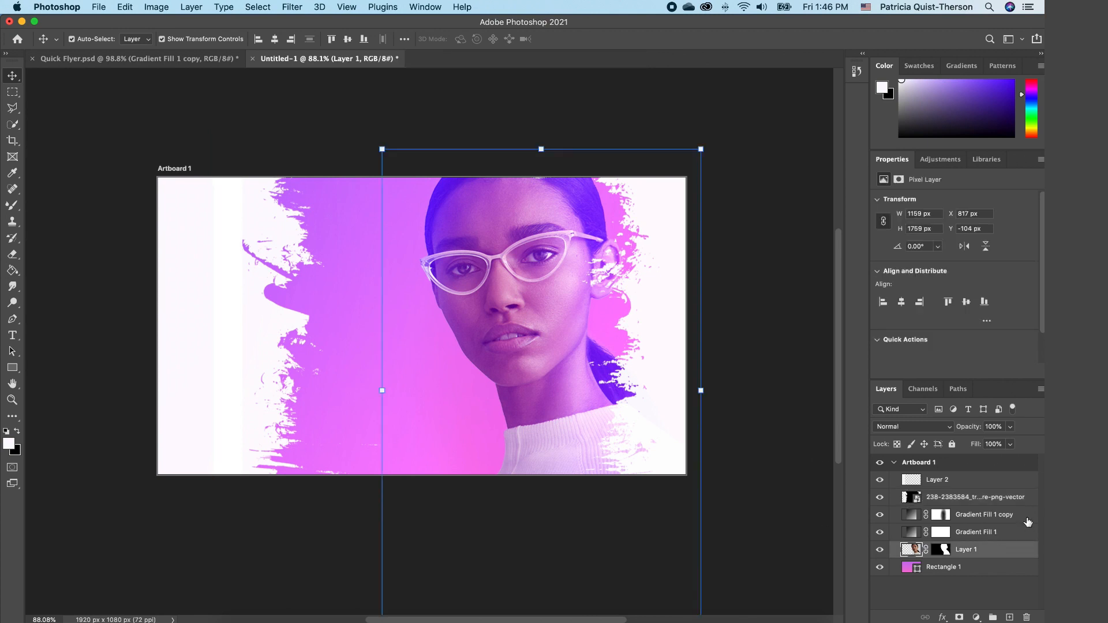
click(1018, 531)
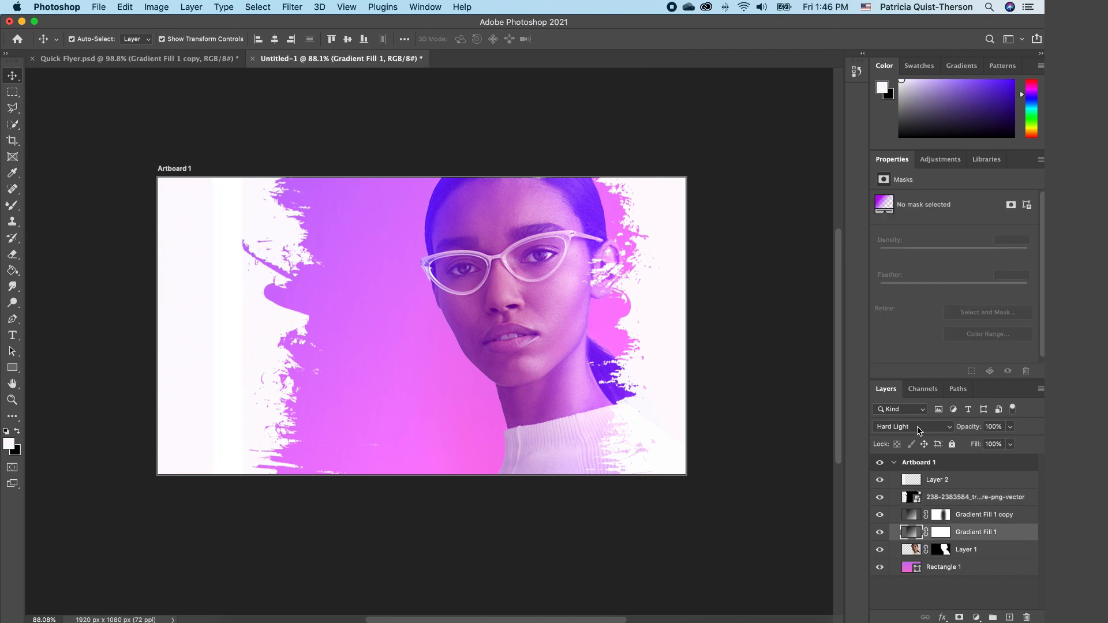
click(1023, 516)
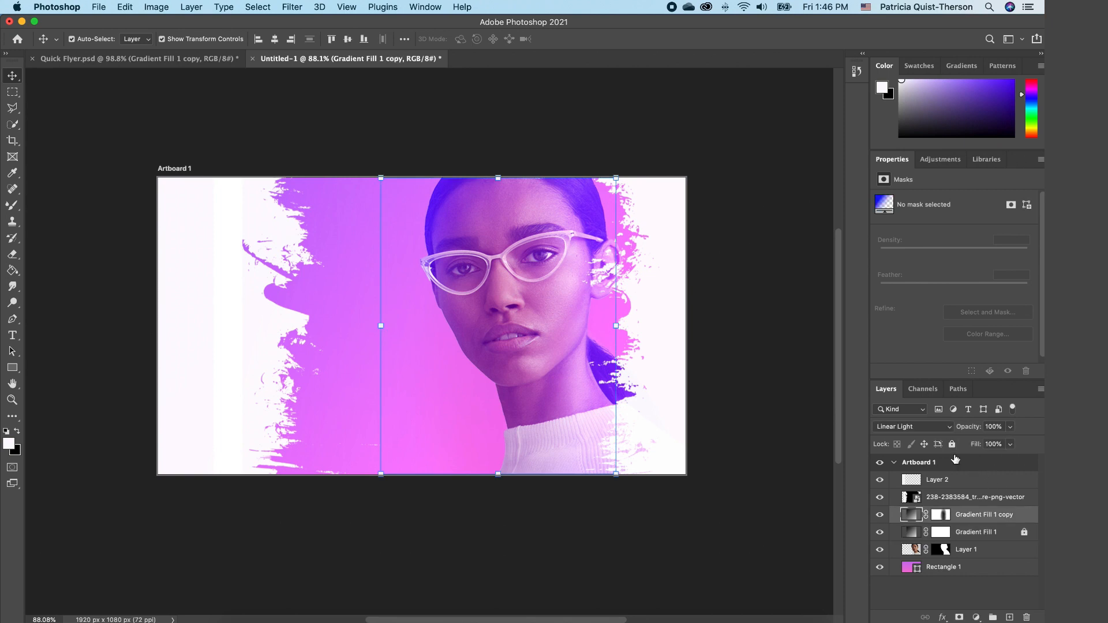
click(1024, 500)
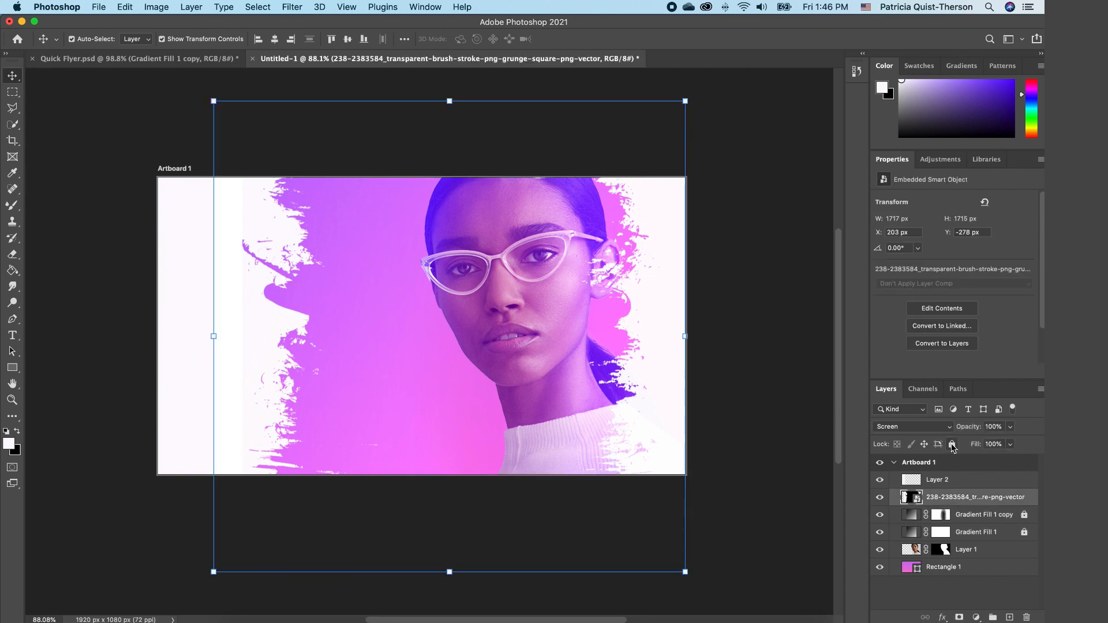
click(952, 444)
Move the woman slightly right and up within the brush-stroke frame.
click(531, 390)
drag(523, 325, 550, 310)
click(783, 440)
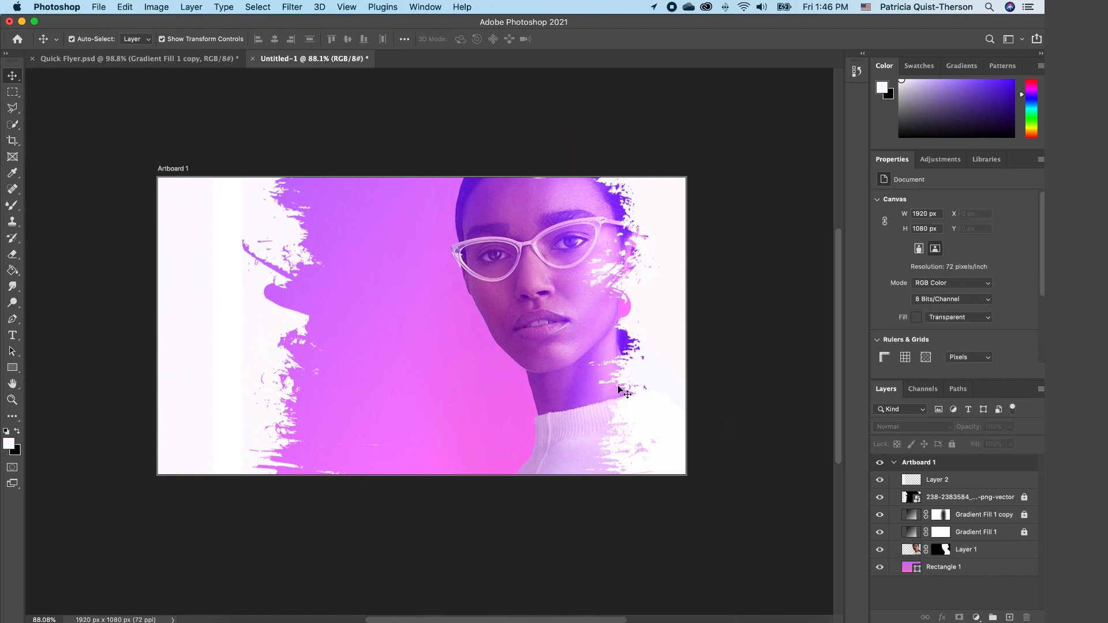
click(268, 329)
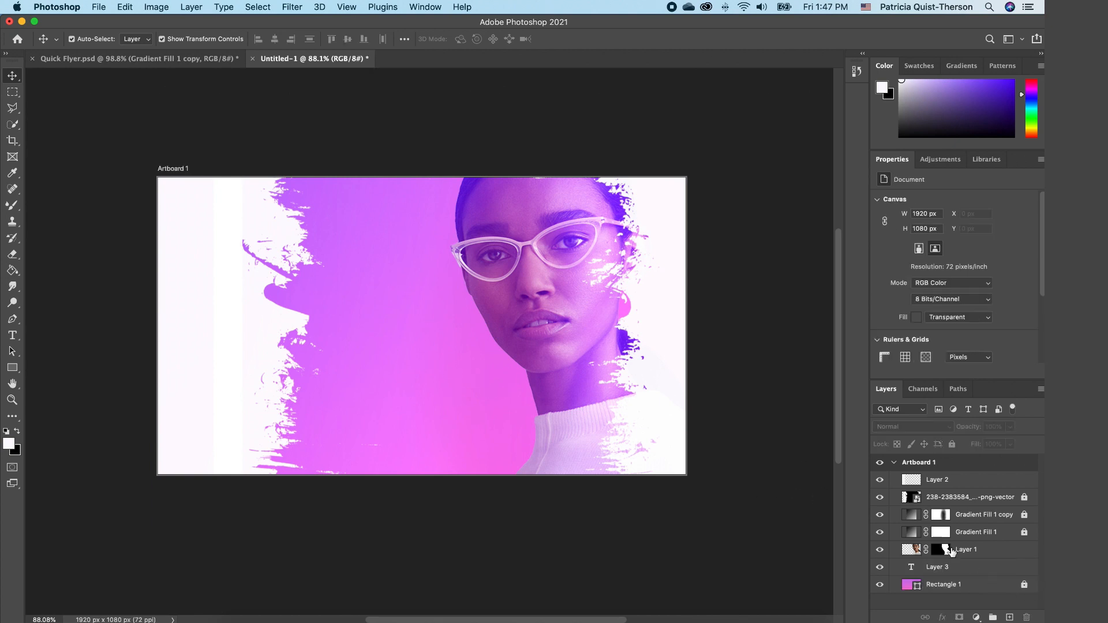
click(962, 567)
key(Delete)
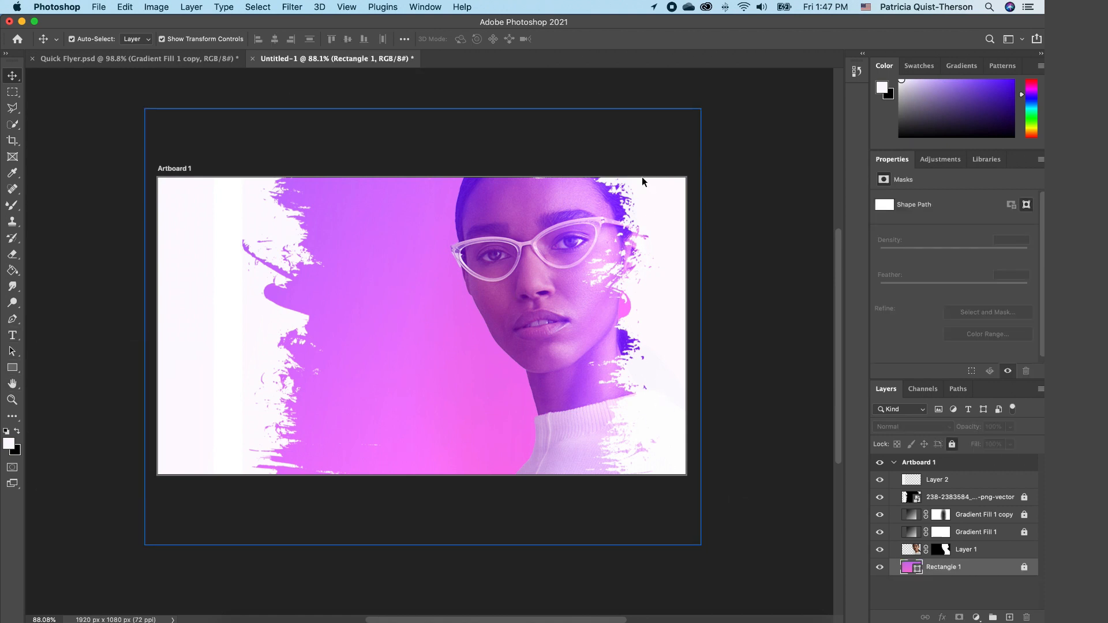
click(12, 335)
click(399, 345)
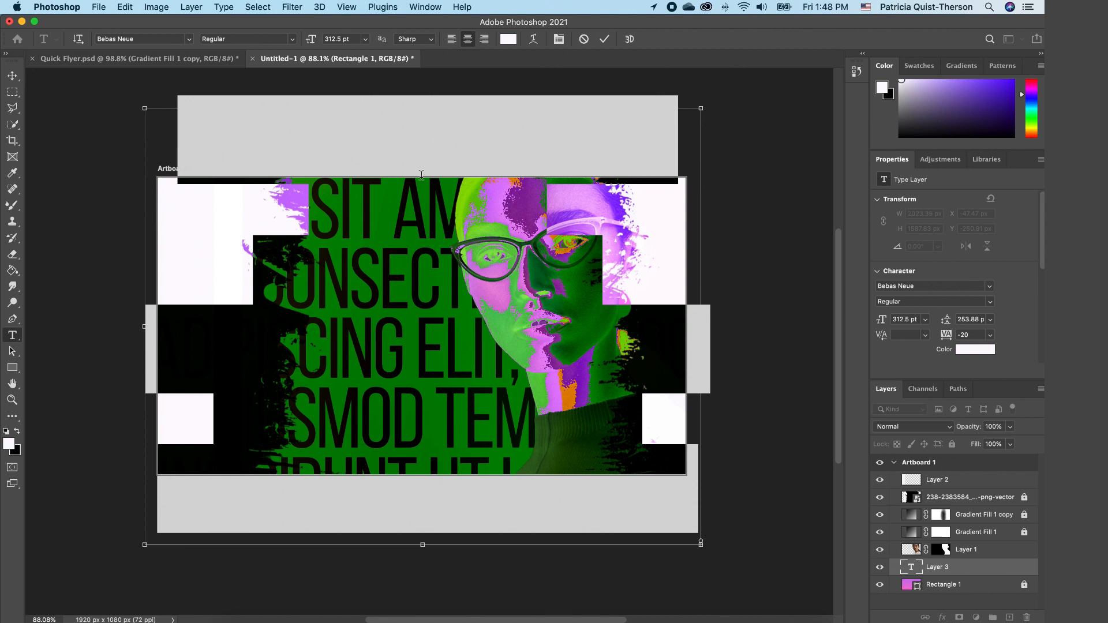
key(BackSpace)
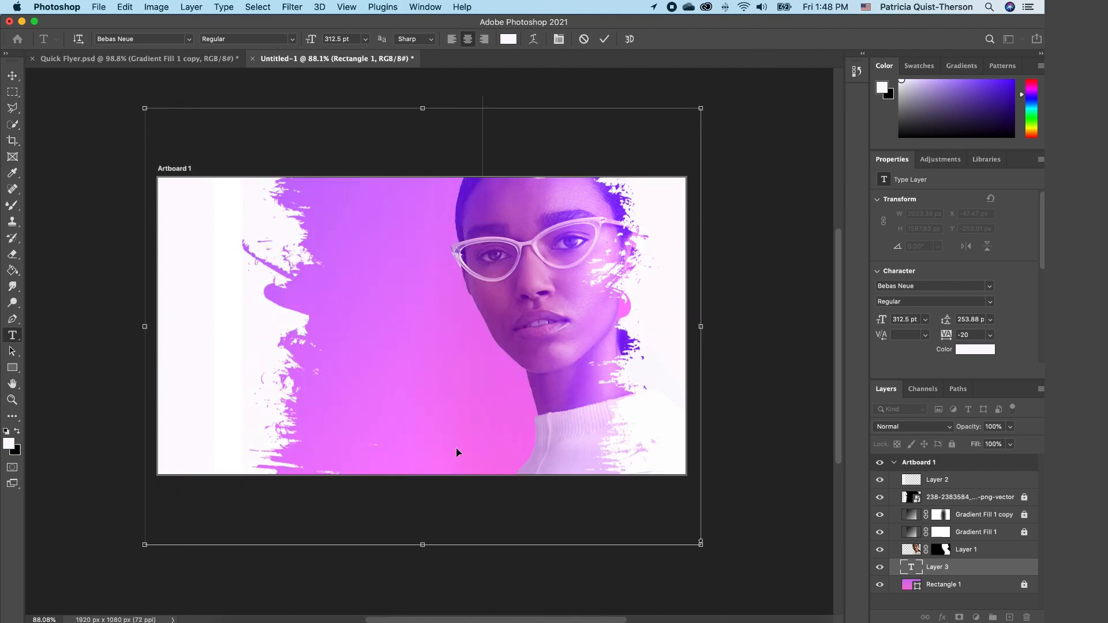
Convert the gradient rectangle layer to a Smart Object.
click(982, 585)
right_click(985, 569)
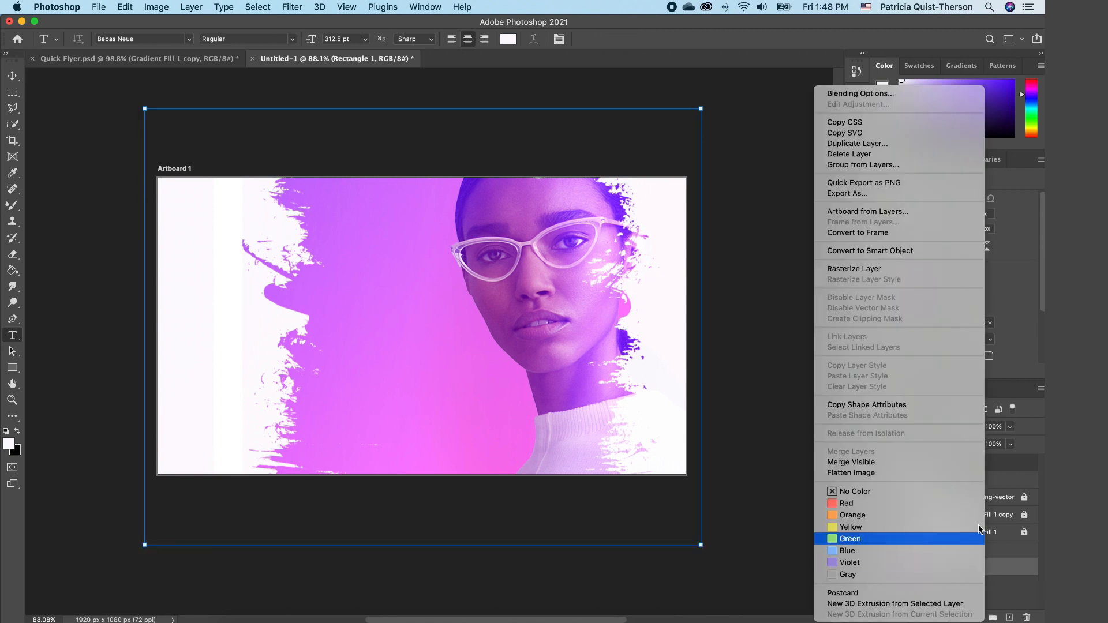
click(887, 252)
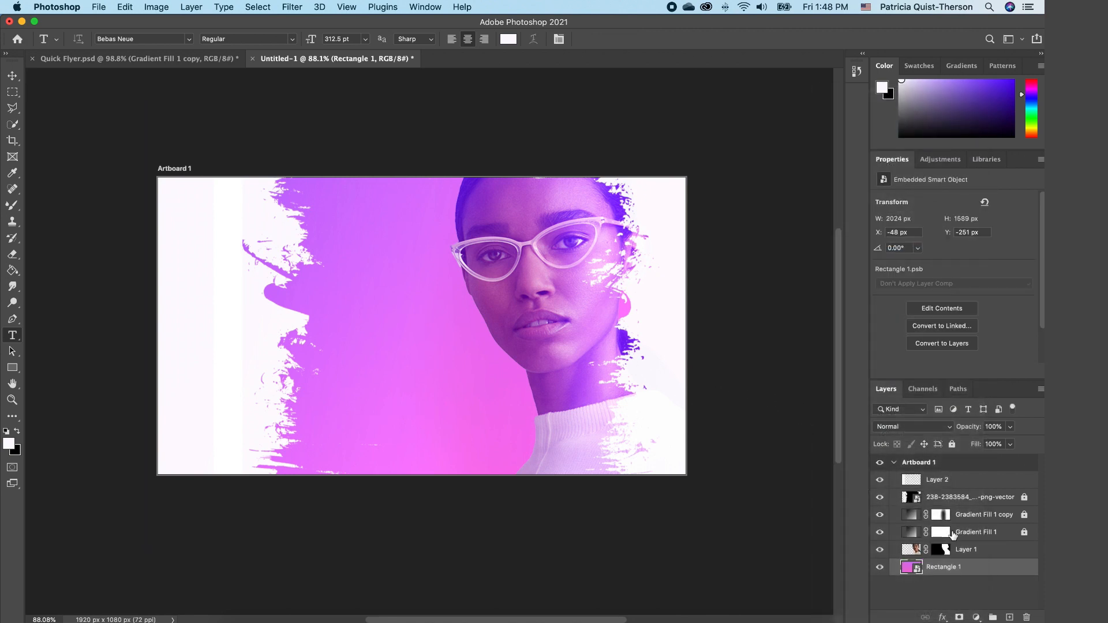
Add the white text "FASHION" in Bebas Neue at 312.5 pt to the left of the woman's face.
click(357, 333)
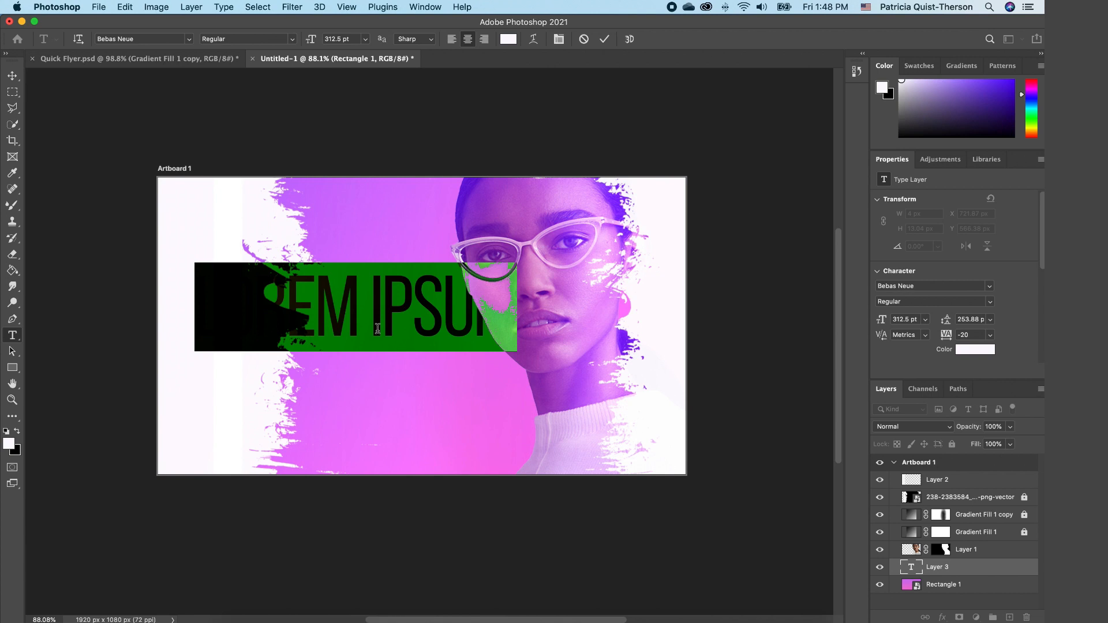
text(FAS)
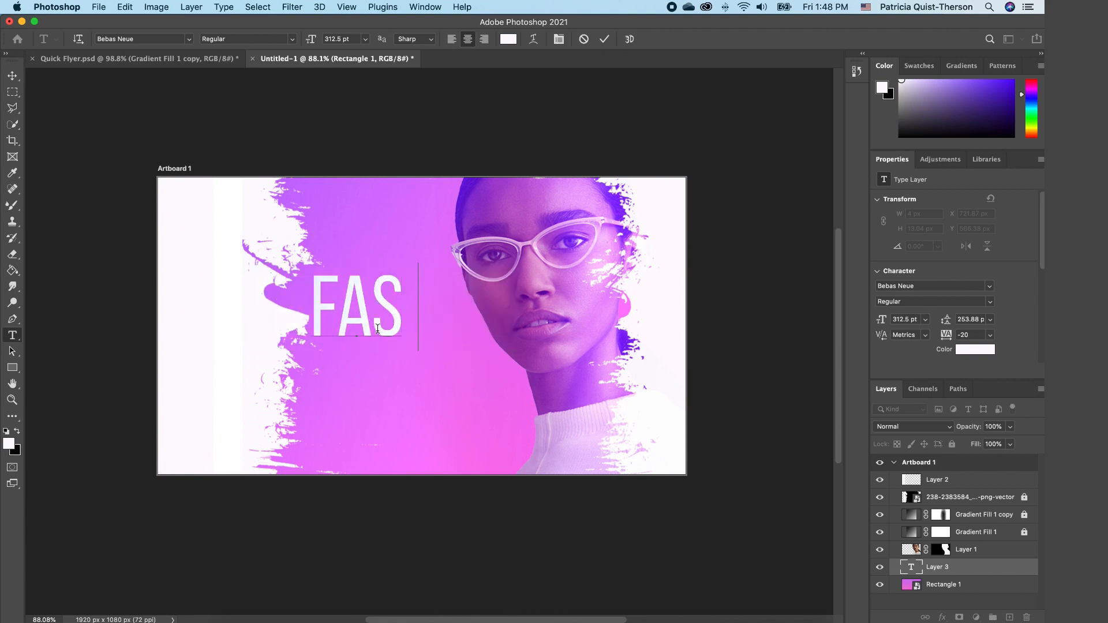
text(HION)
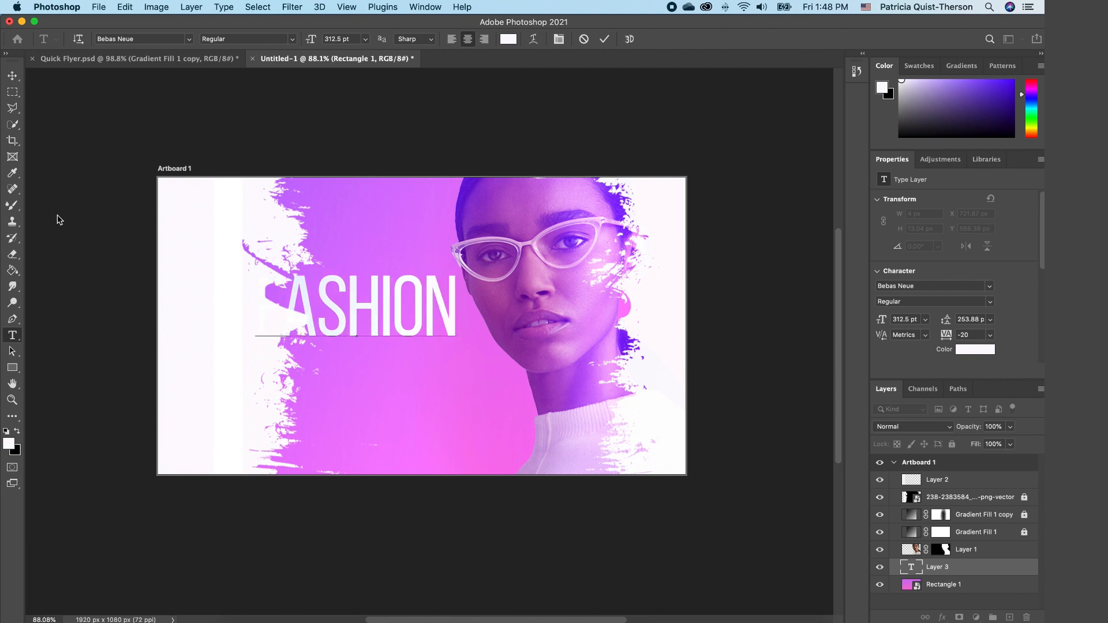
Move the FASHION text down and to the right so it sits beside the woman's chin.
click(12, 76)
drag(388, 324, 442, 375)
key(Return)
Change the colour of the whole FASHION text from white to a bright amber.
click(11, 446)
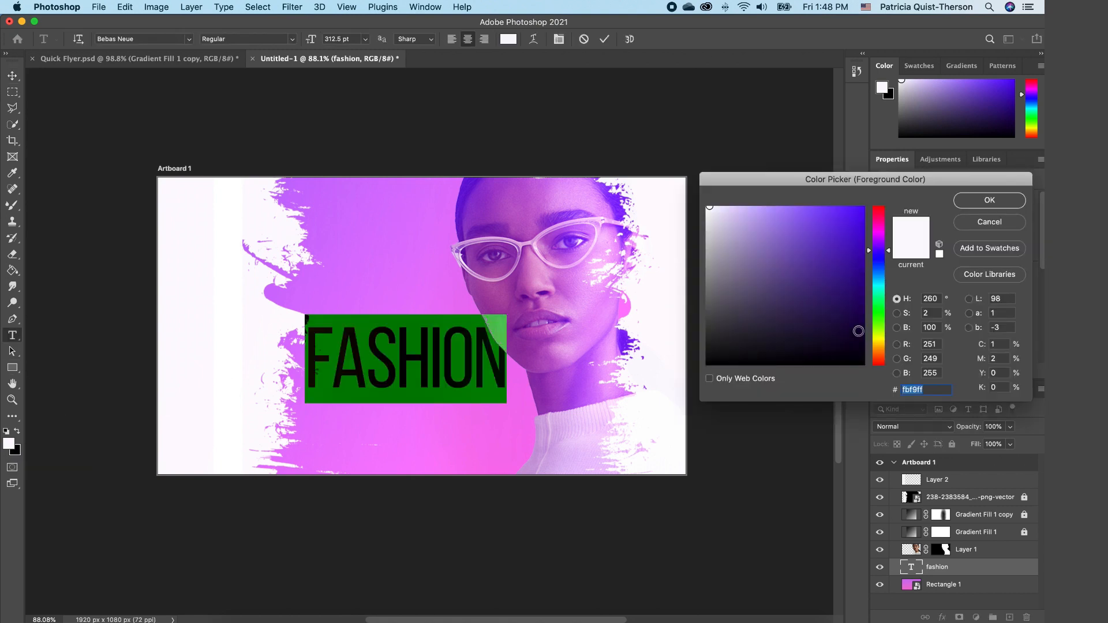
click(879, 347)
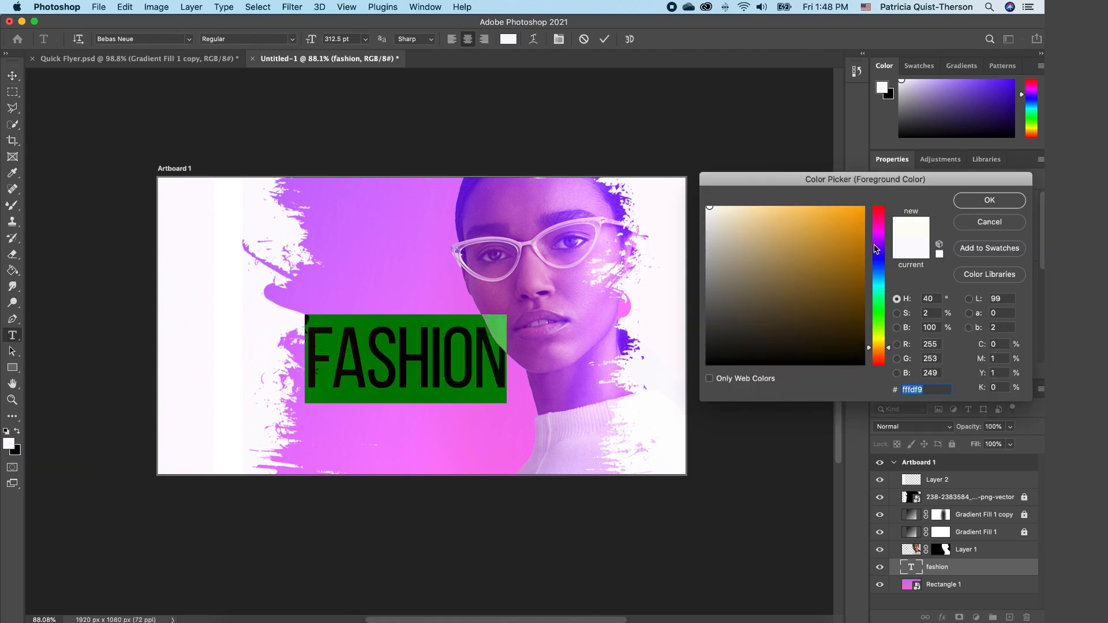
click(863, 209)
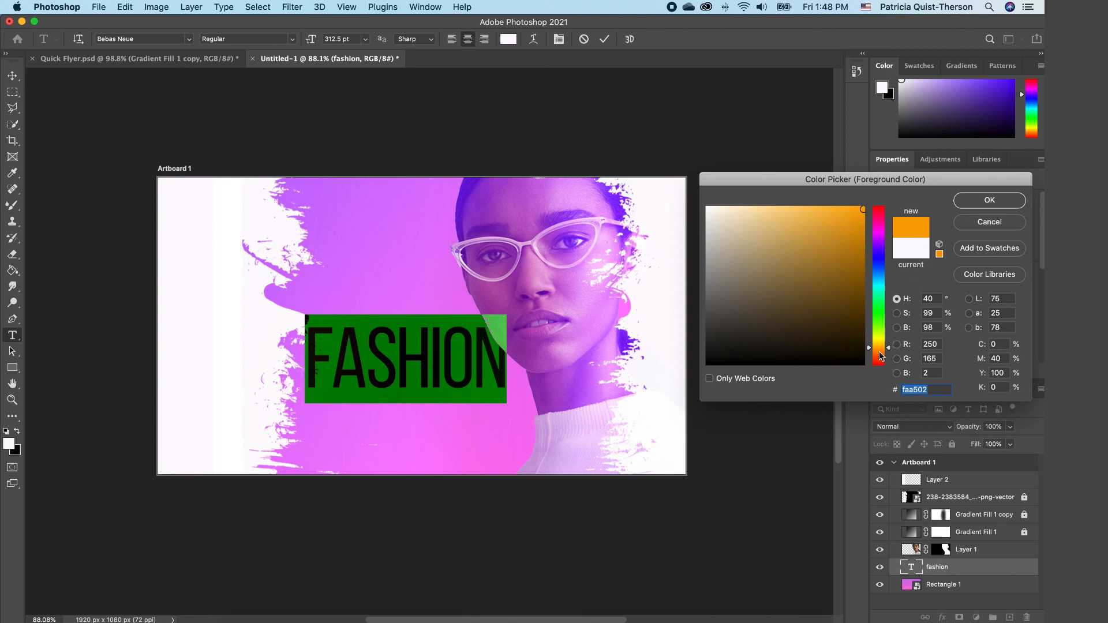
click(978, 203)
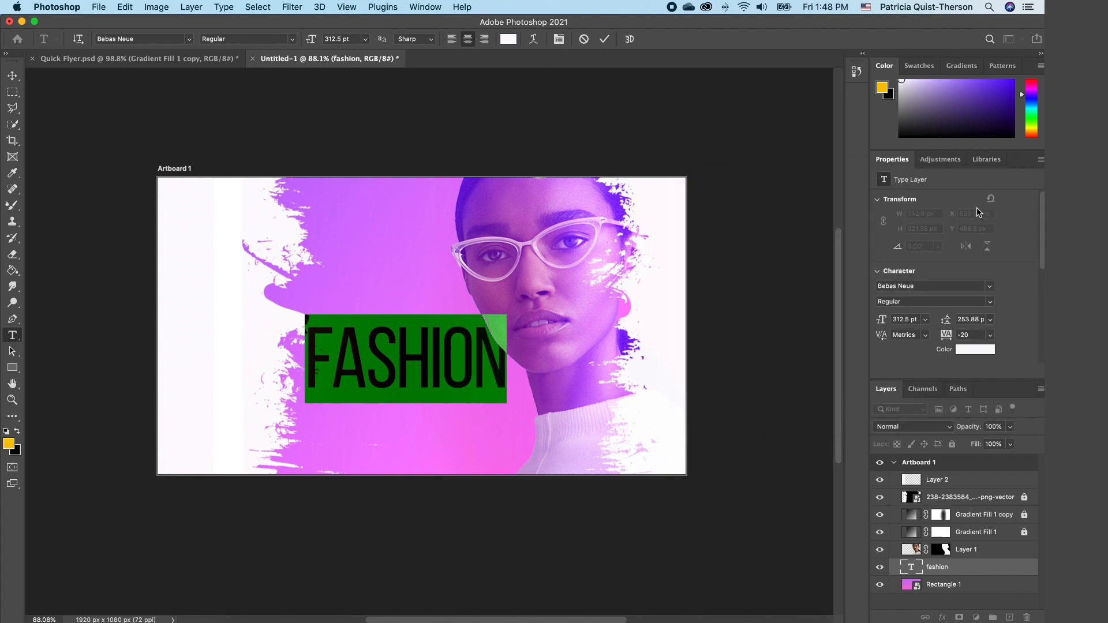
click(12, 76)
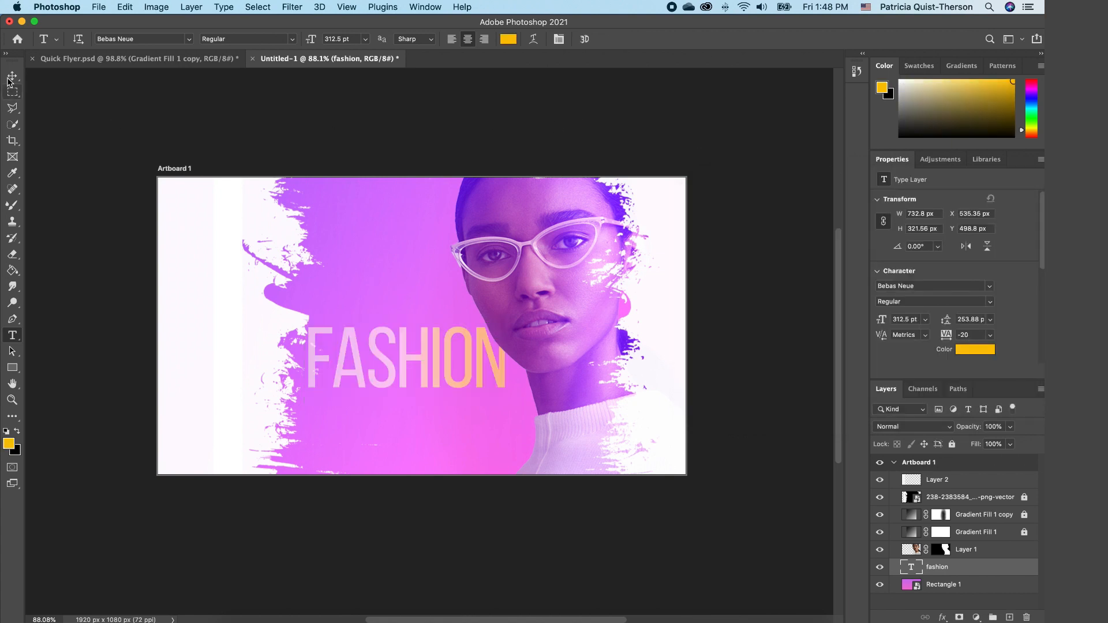
Add the text "week" below FASHION as a new text layer above all others and colour it white.
click(743, 396)
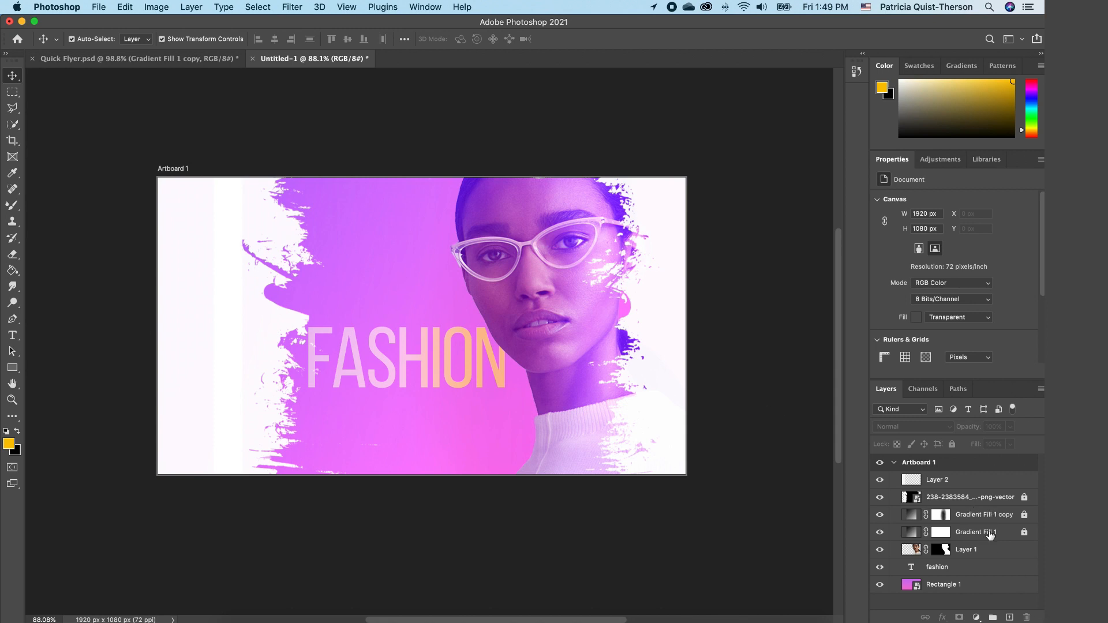
key(t)
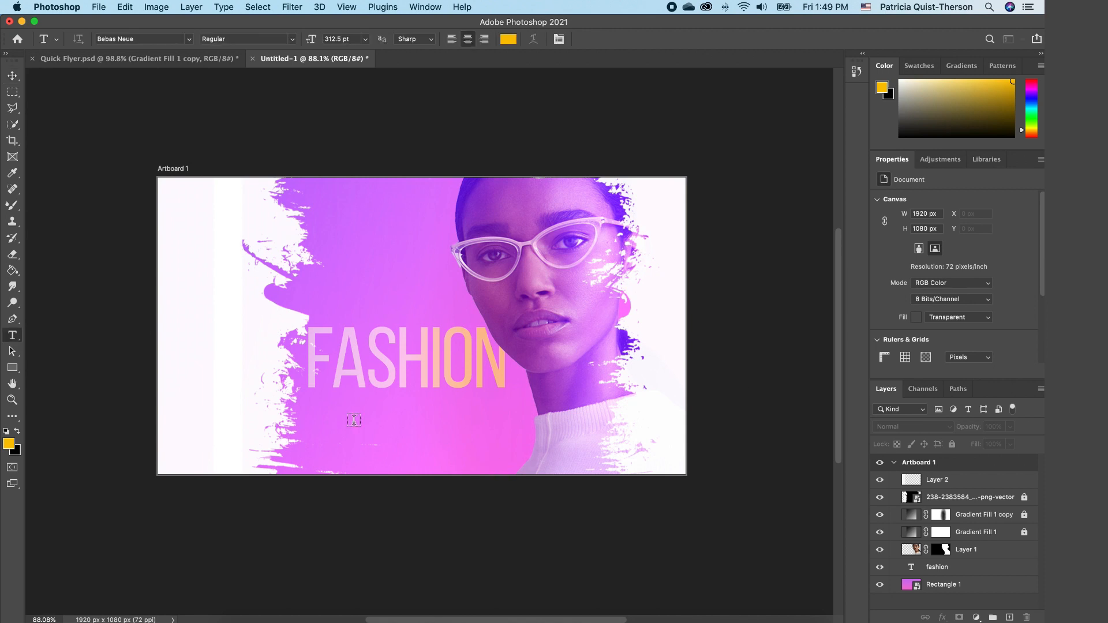
click(339, 442)
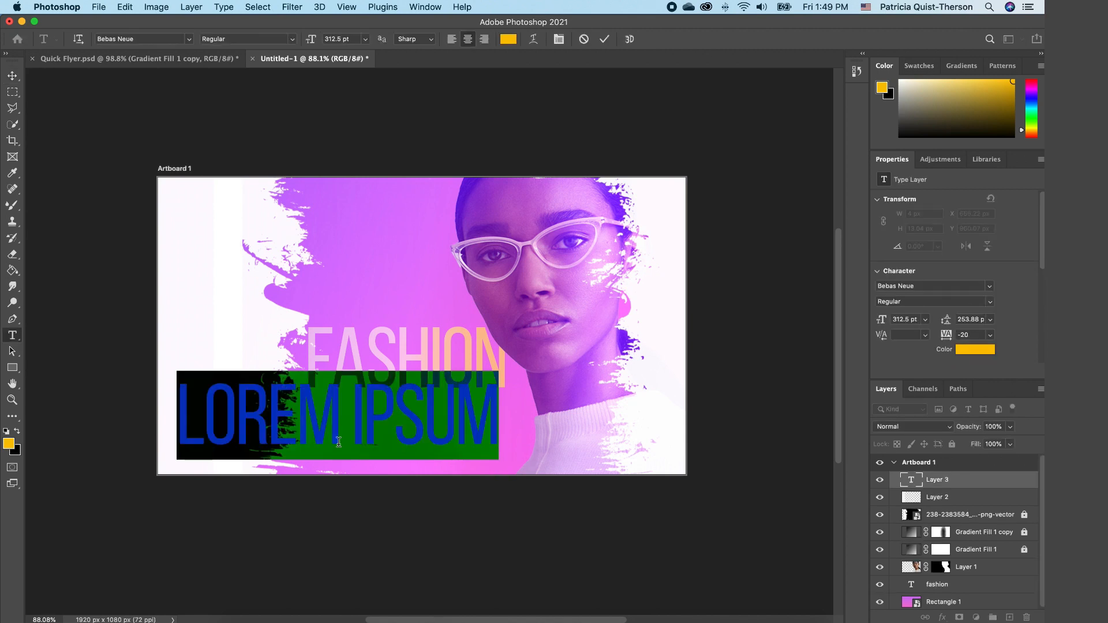
text(week)
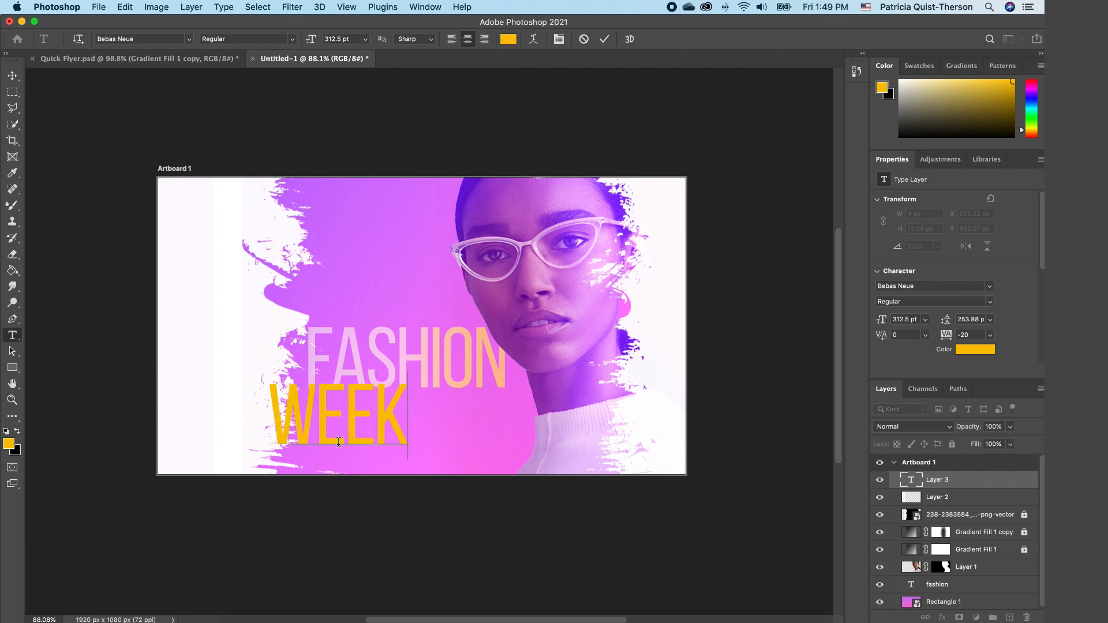
drag(398, 413, 155, 385)
click(7, 432)
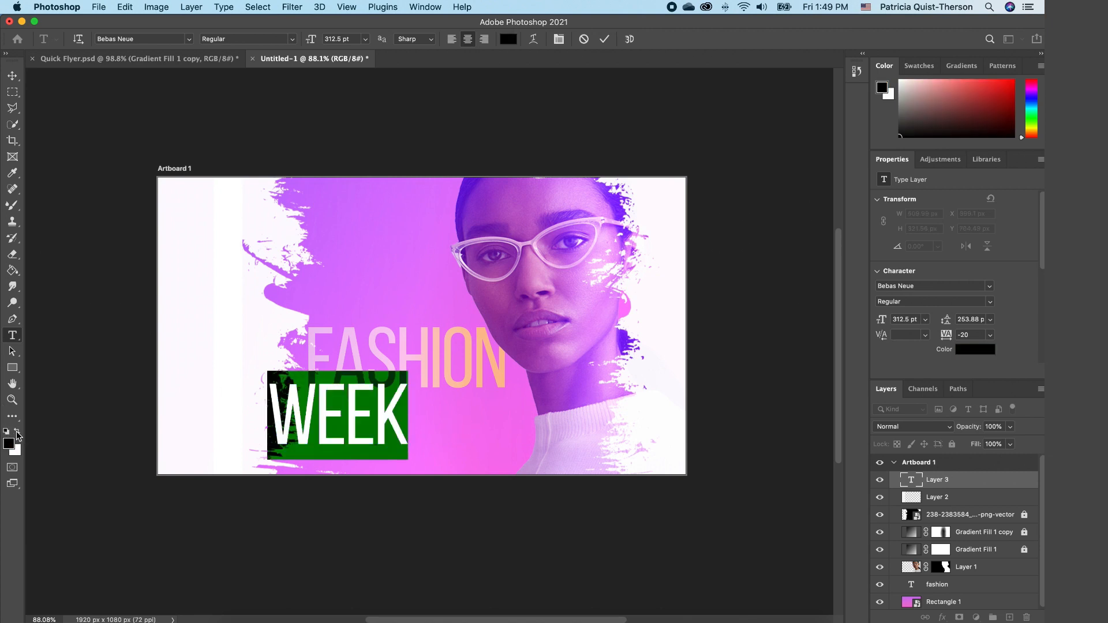
click(20, 432)
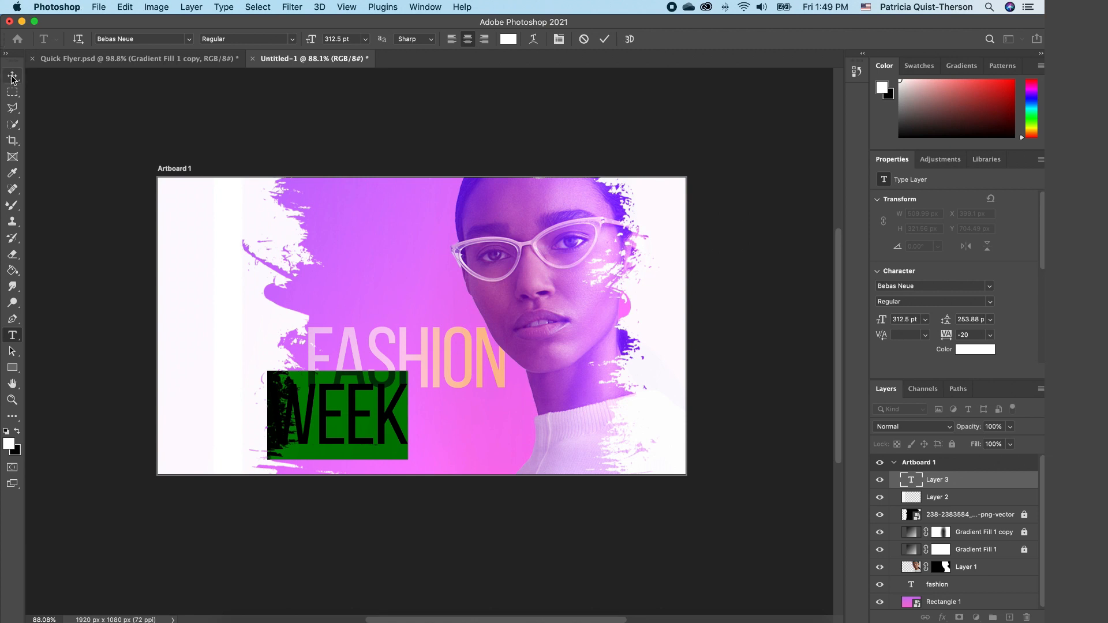
Set the word "week" in the Billy Ohio font and move it up and right, directly beneath FASHION.
click(190, 40)
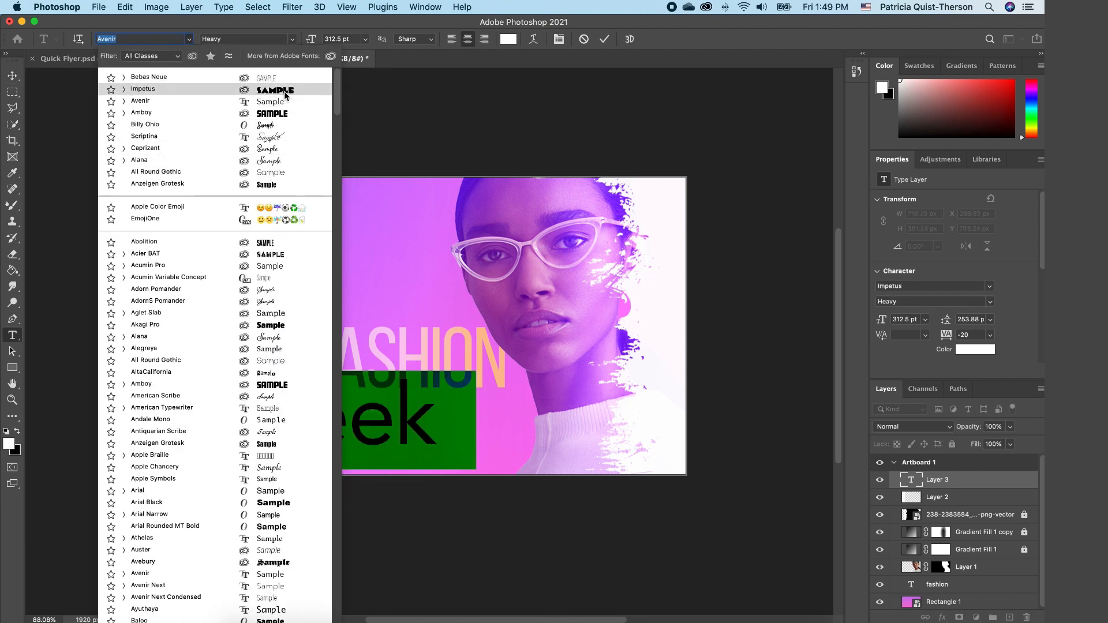
click(263, 125)
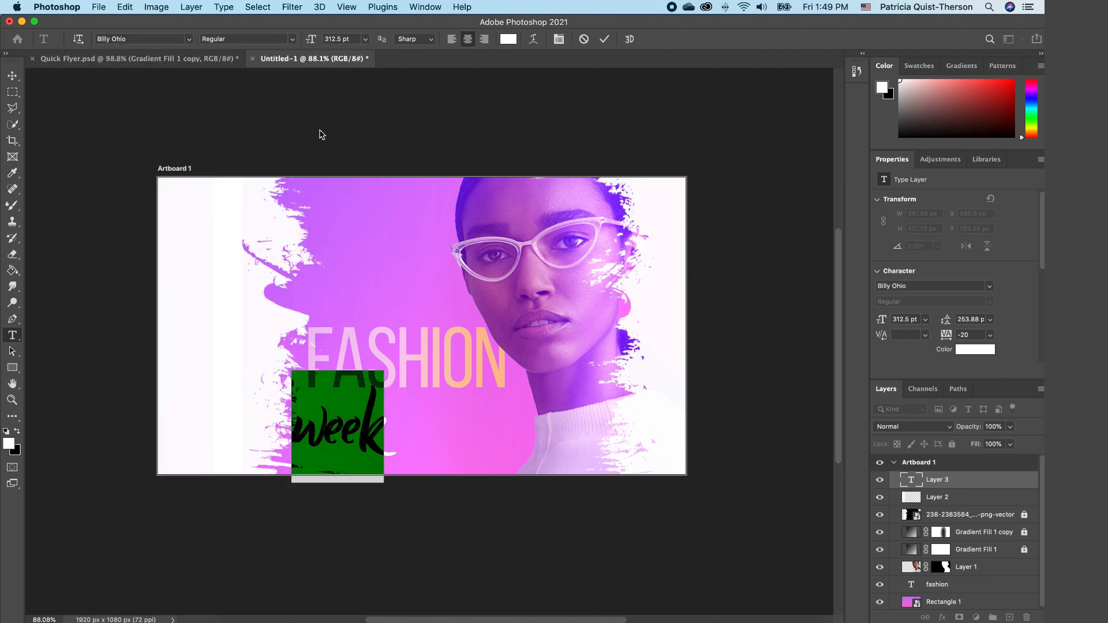
click(12, 75)
drag(329, 445, 399, 413)
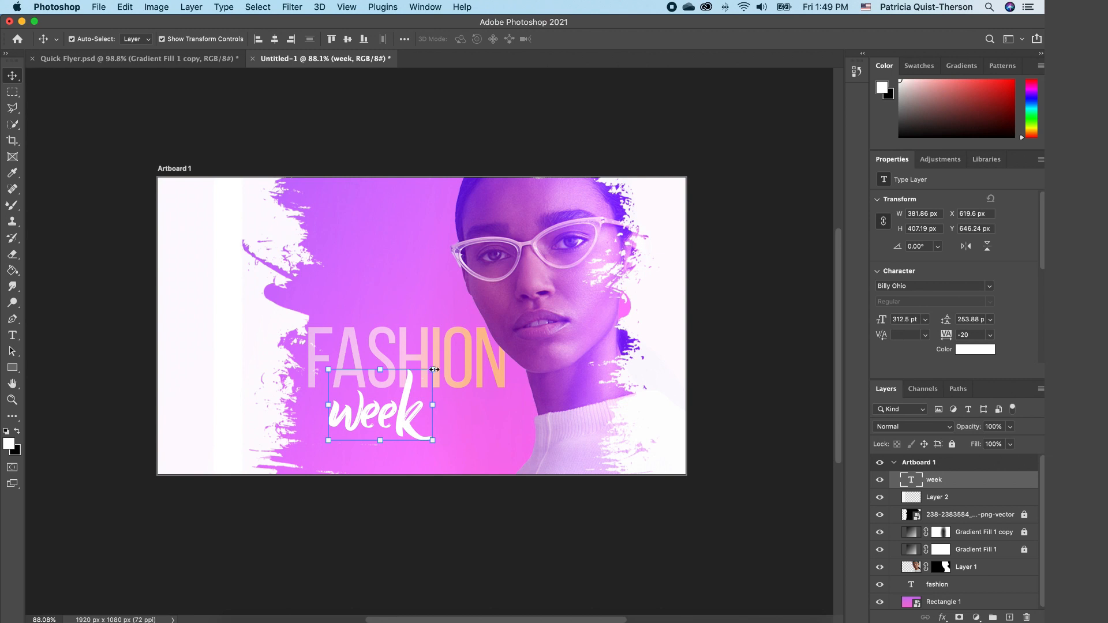
Scale the "week" text up proportionally to about 144% and shift it slightly right under FASHION.
drag(434, 369, 479, 331)
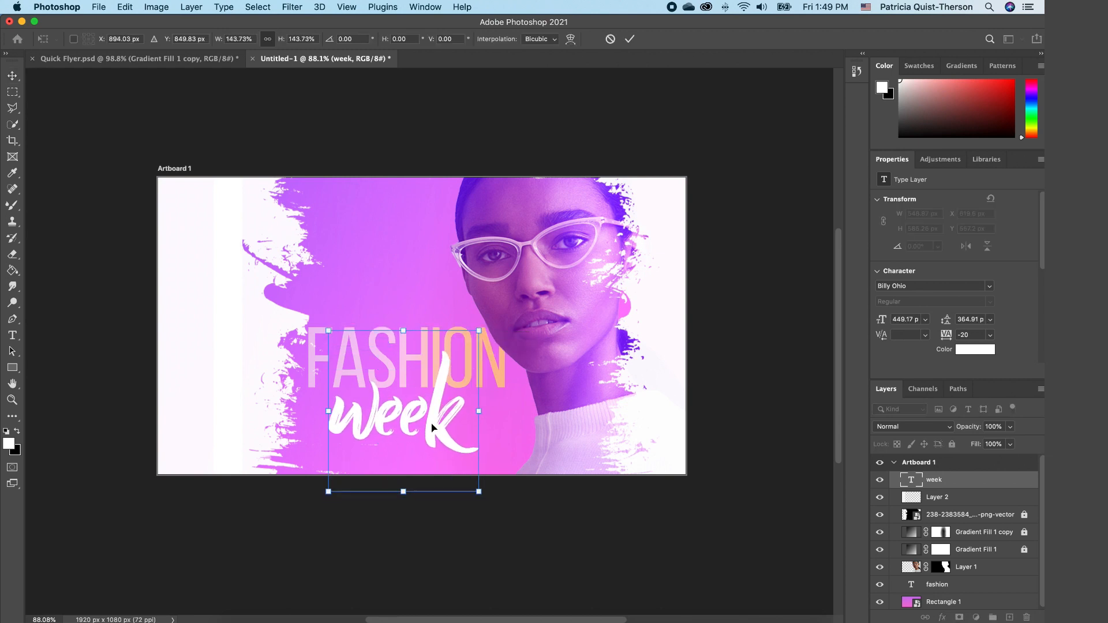
drag(432, 427, 451, 428)
key(Return)
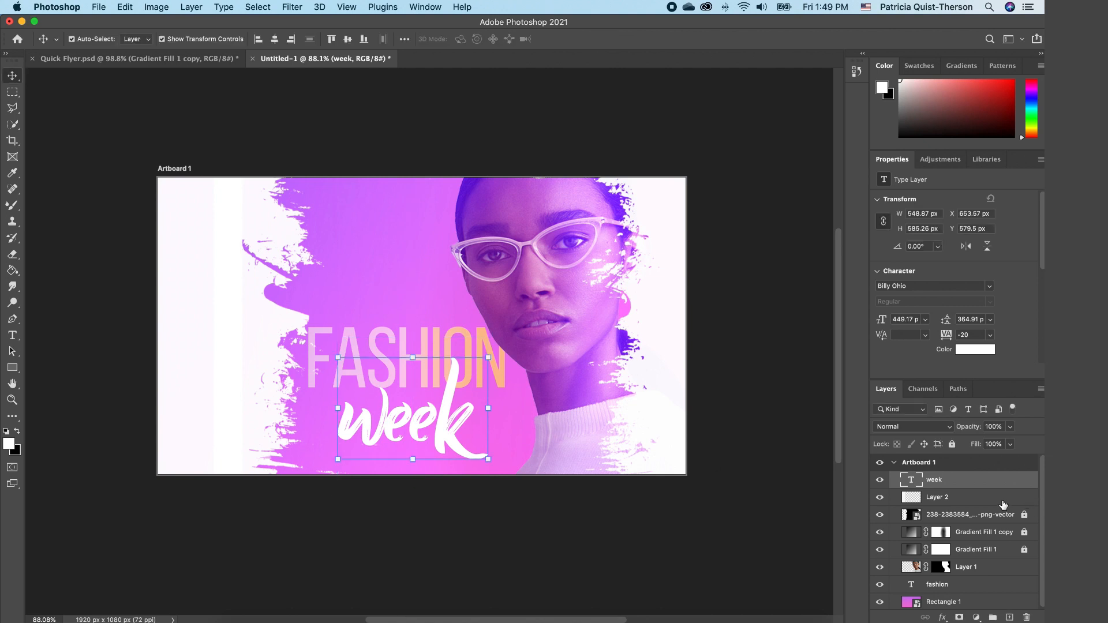
Apply a Drop Shadow layer style to the "week" text layer.
double_click(1032, 484)
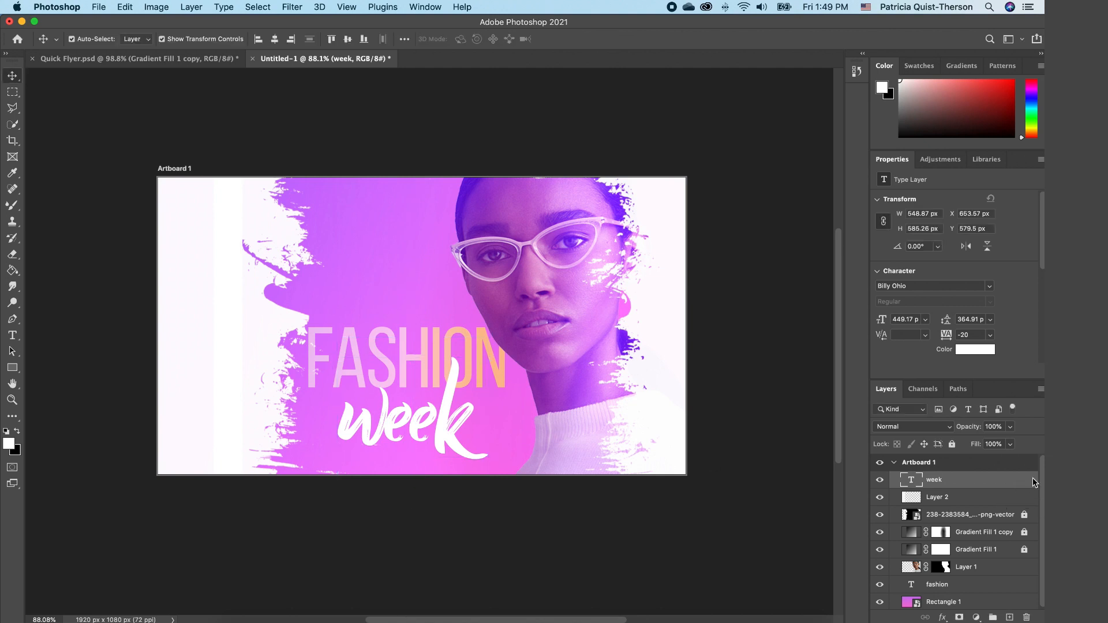
click(550, 277)
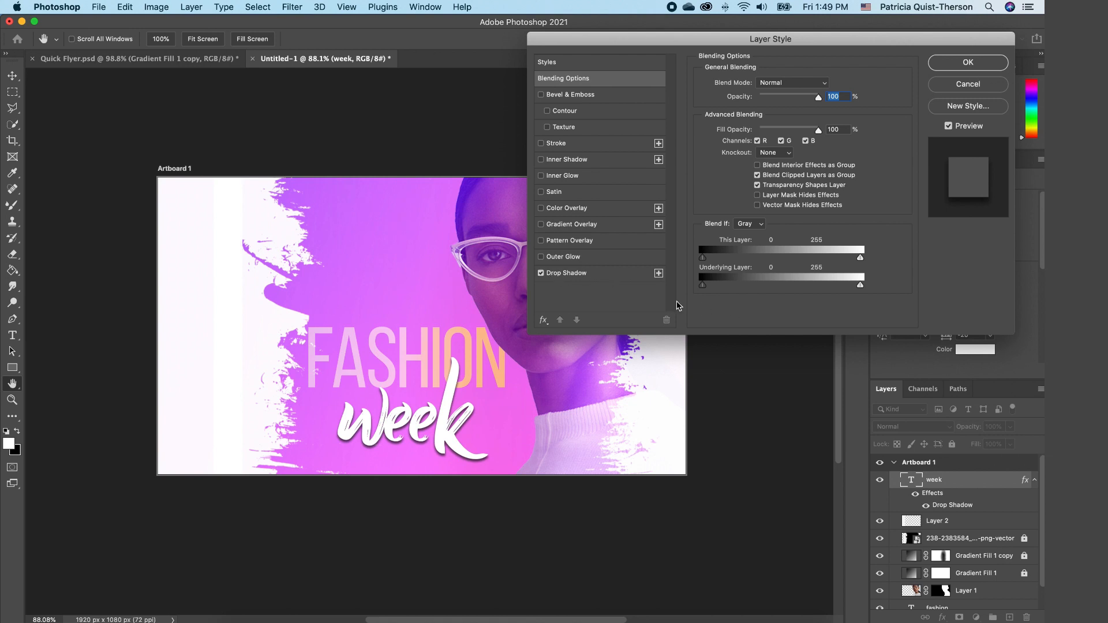
click(967, 63)
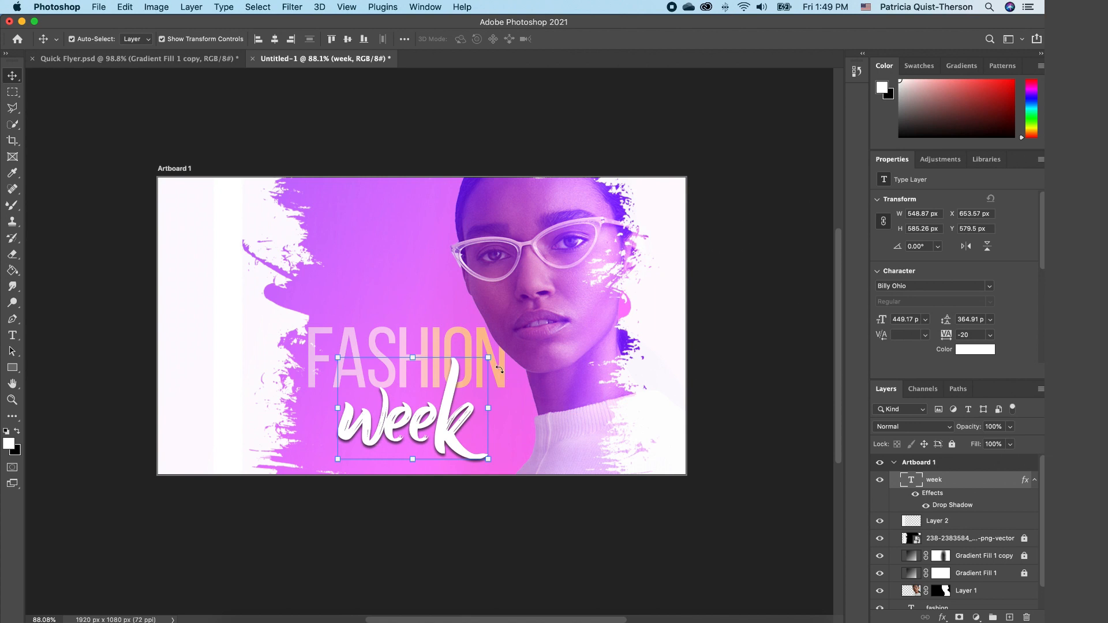
Add the text "ny20" at 312.5 pt above FASHION and set its font to Bebas Neue.
scroll(500, 374, up, 1)
scroll(449, 344, up, 2)
scroll(448, 344, up, 2)
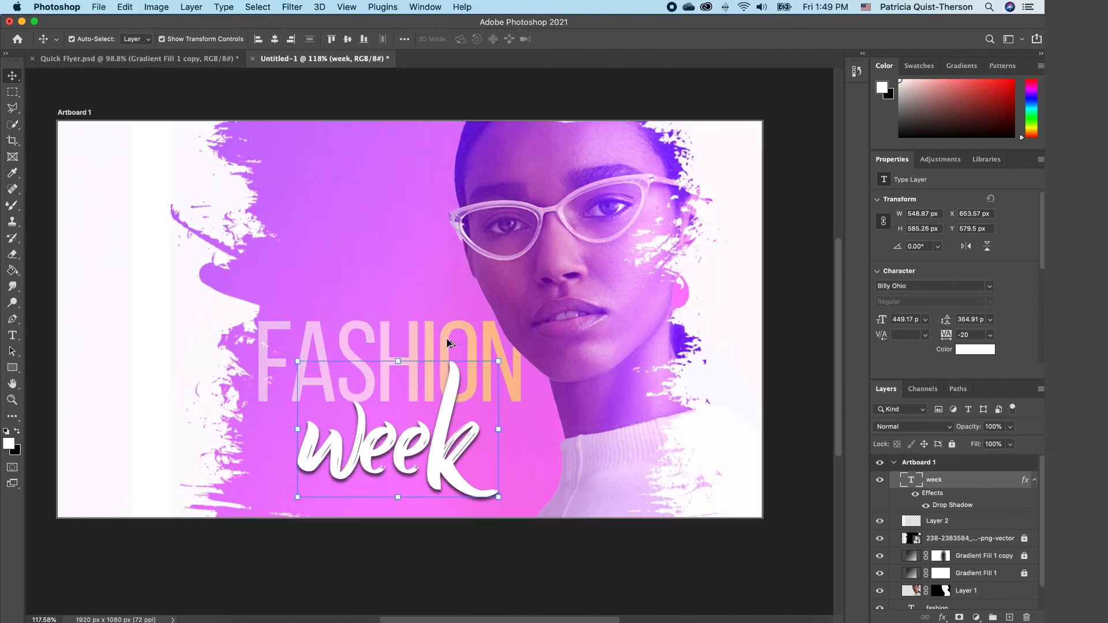
click(545, 441)
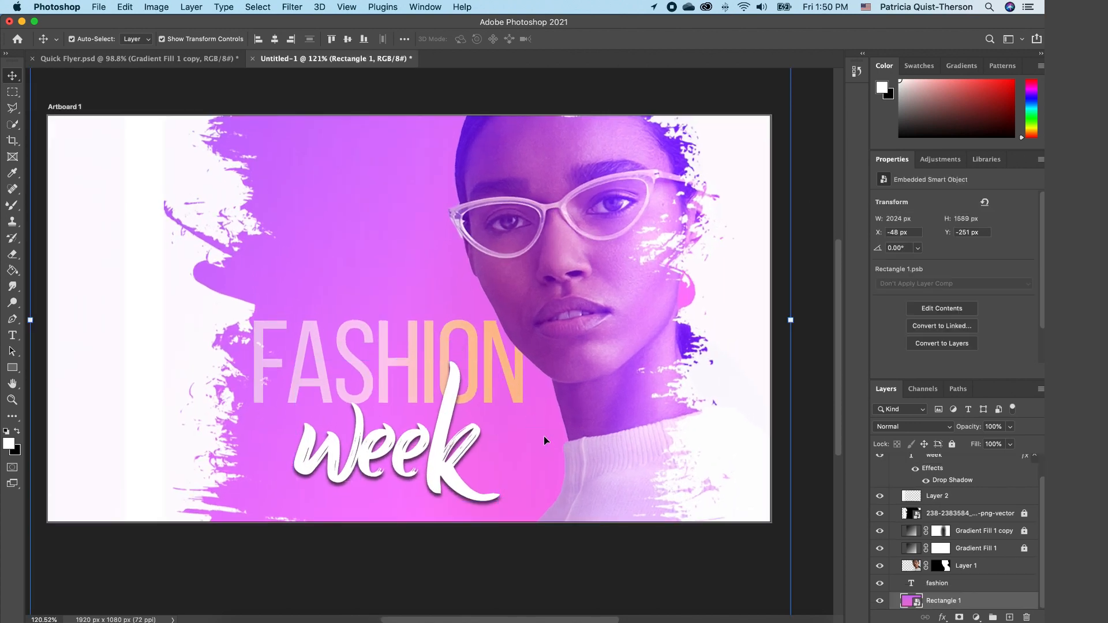
key(t)
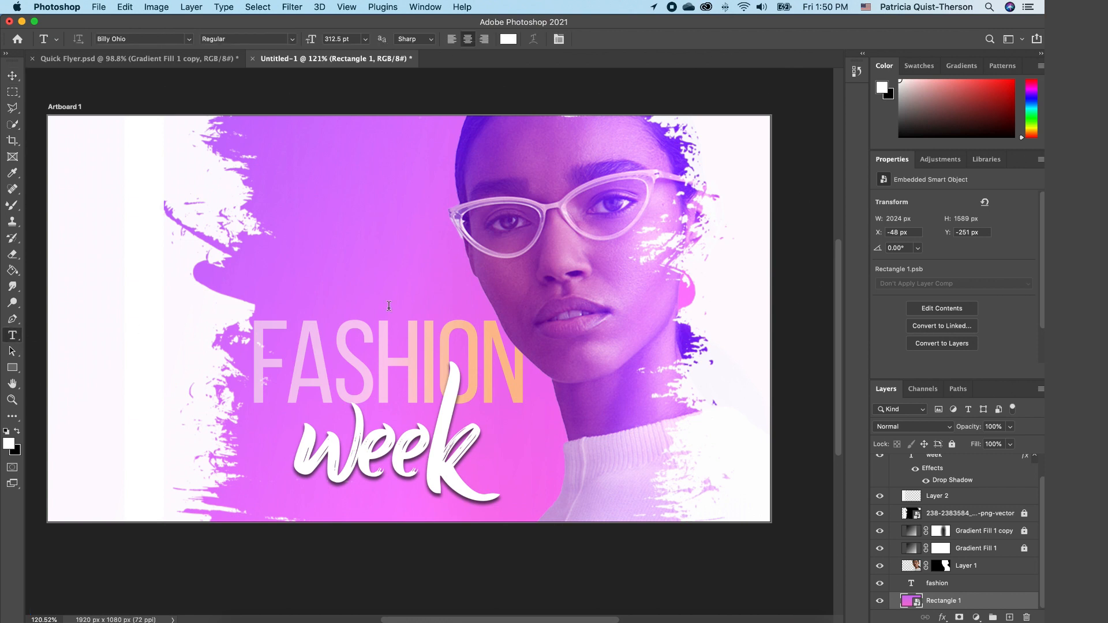
click(315, 203)
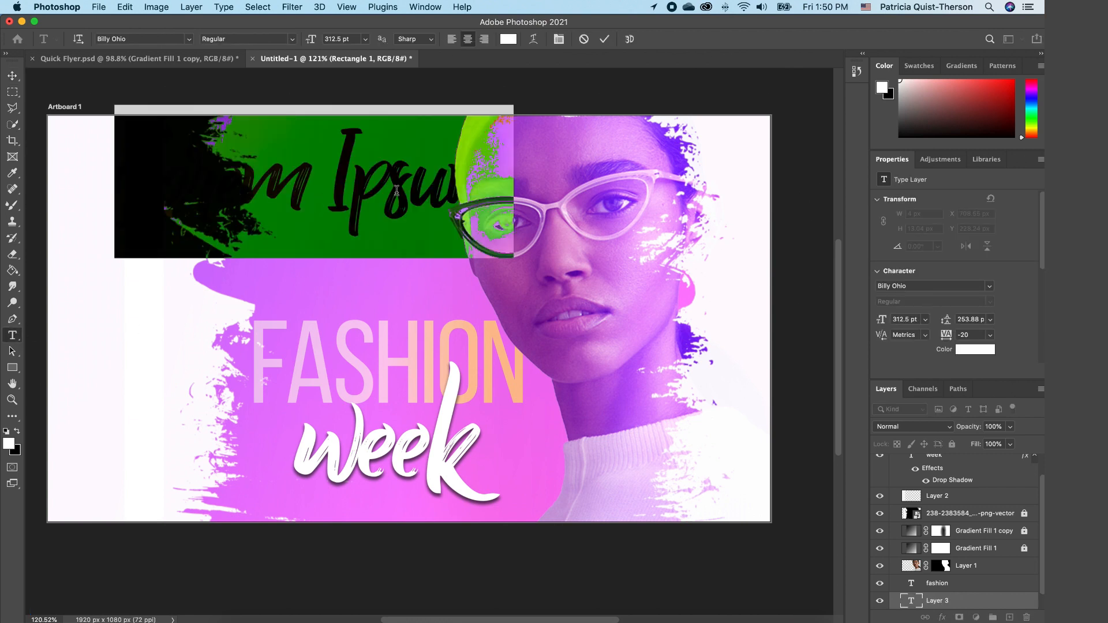
text(ny20)
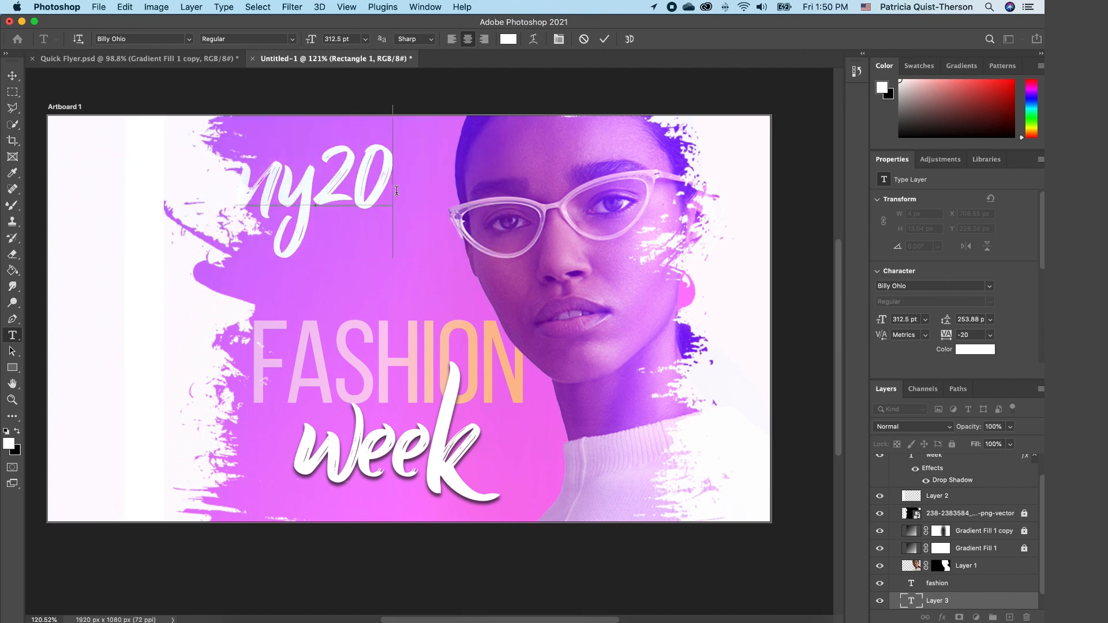
key(super+a)
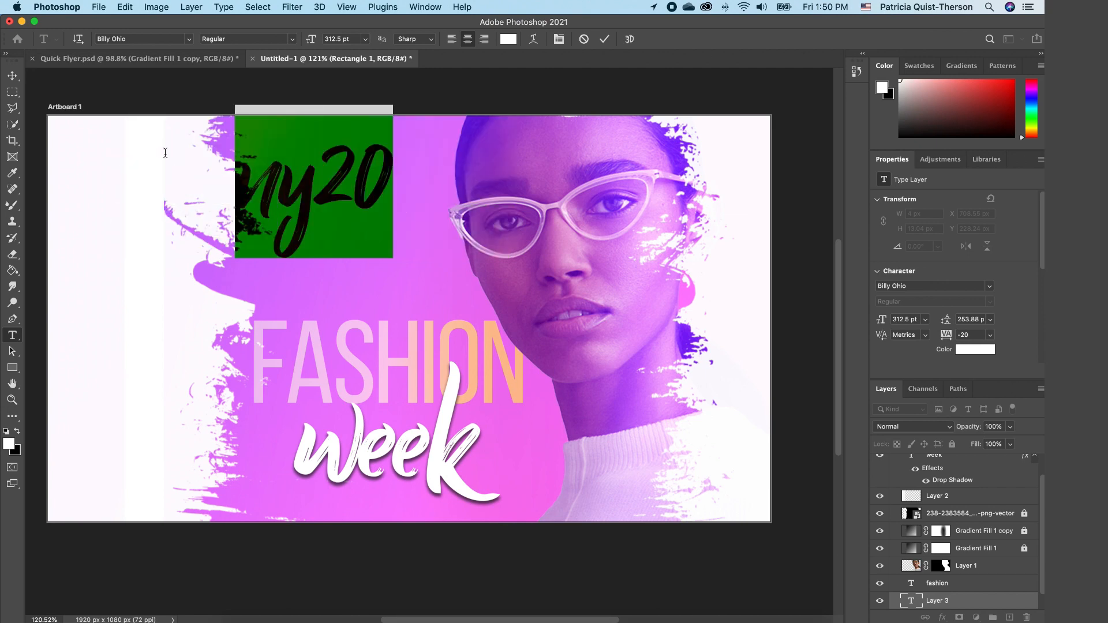
click(192, 43)
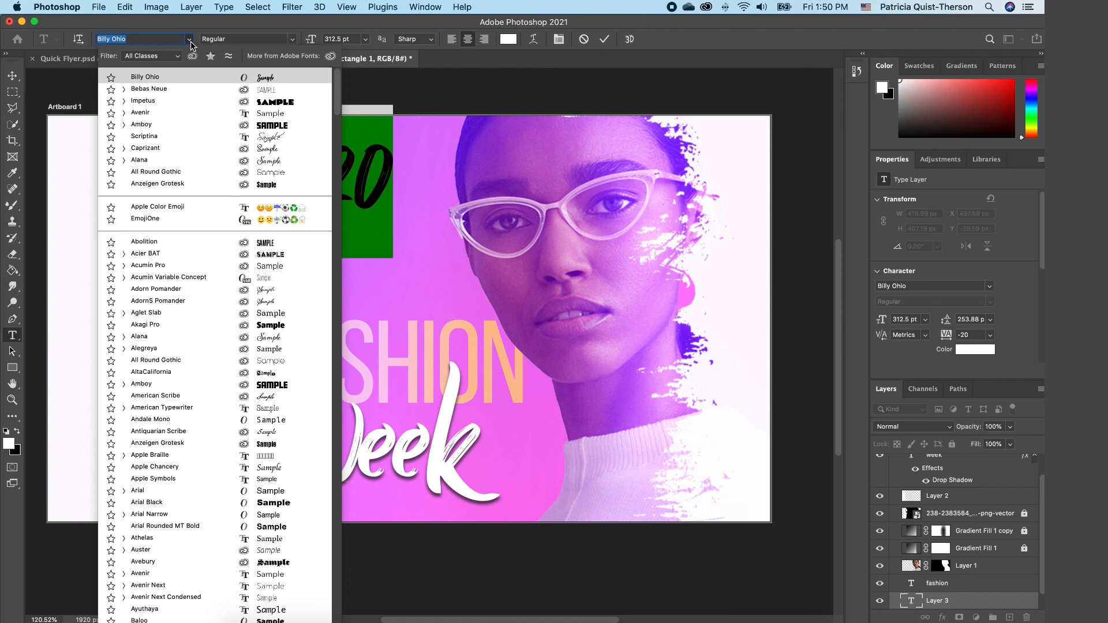
click(271, 90)
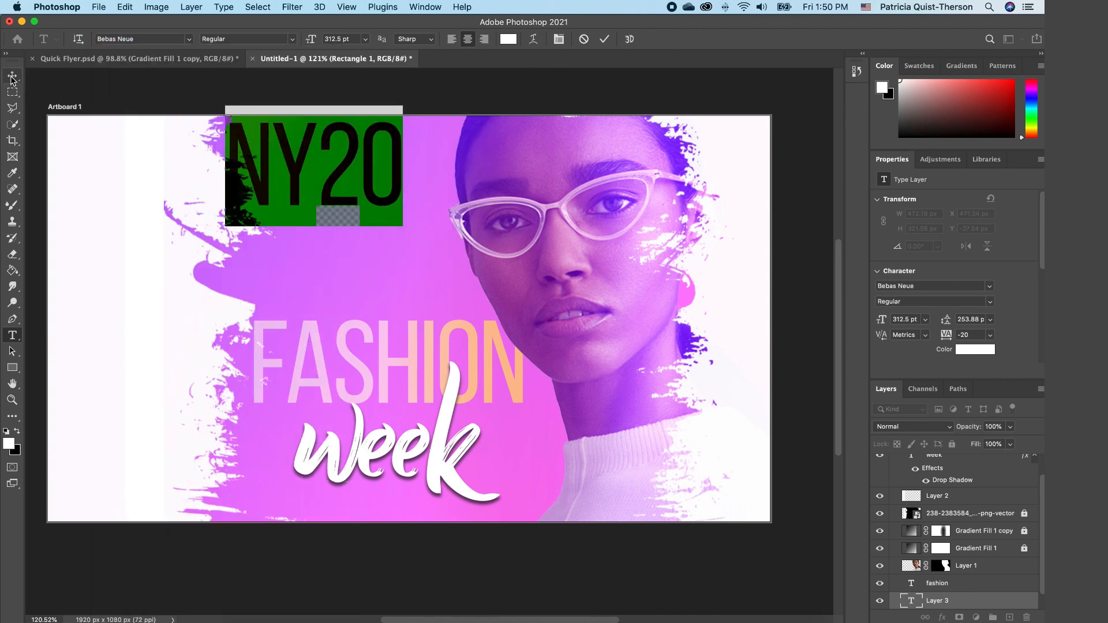
Colour the "ny20" text purple (#8930f0) by sampling the tone near the woman's hairline.
click(9, 443)
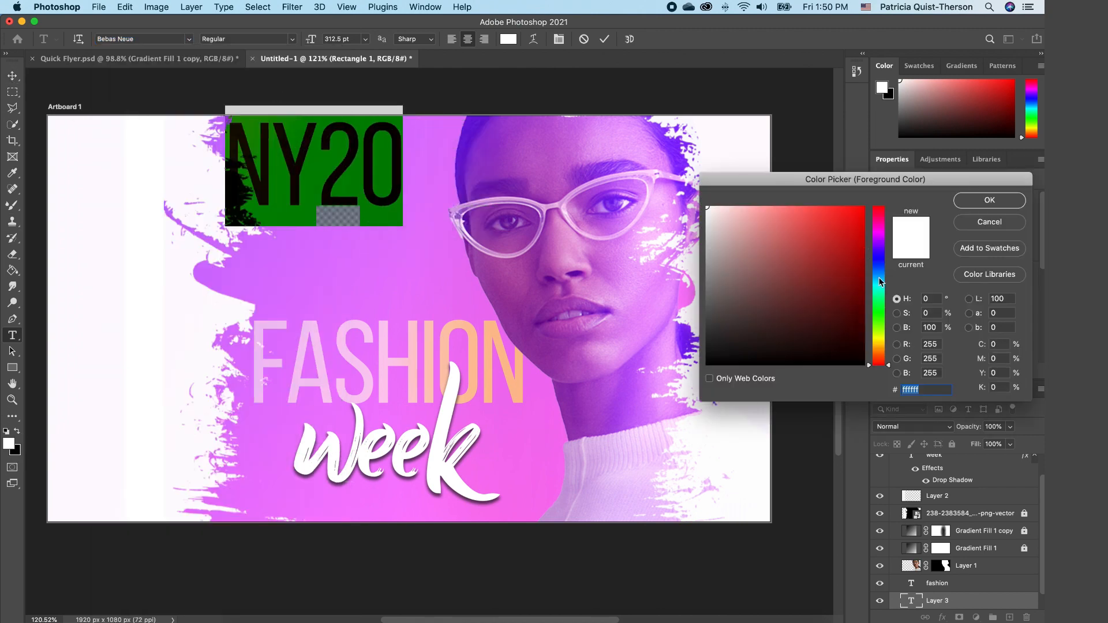
click(882, 262)
click(846, 222)
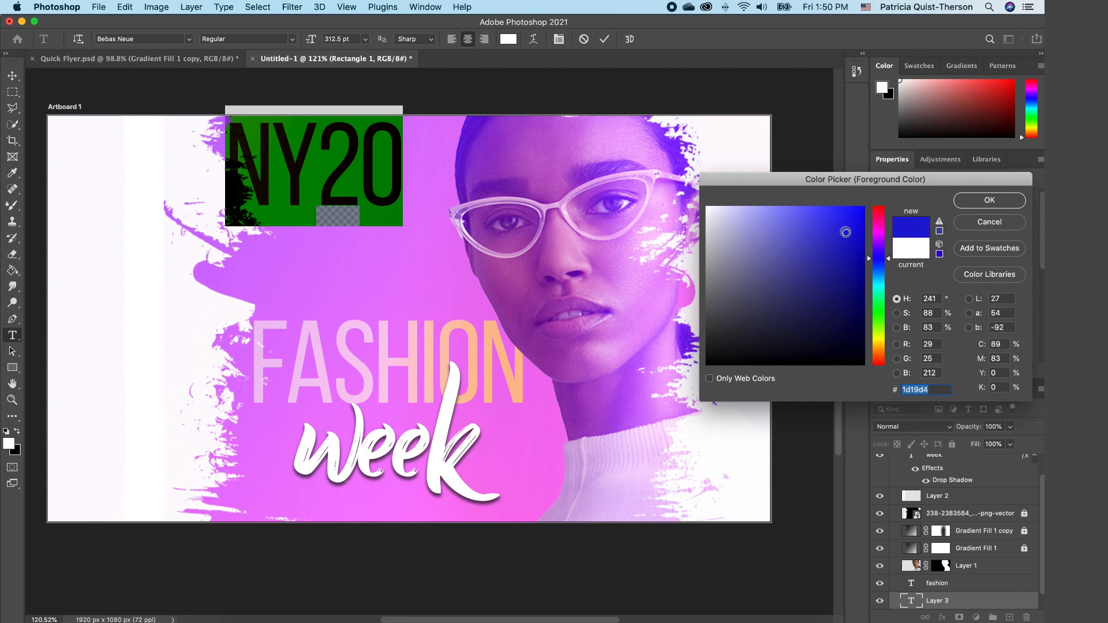
click(484, 139)
click(856, 217)
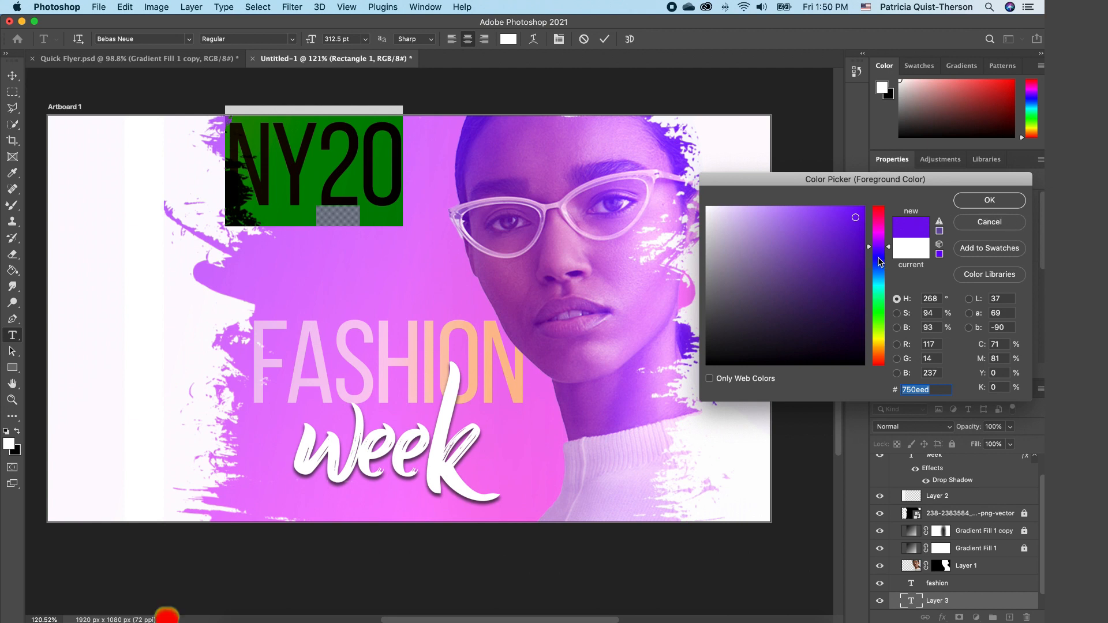
click(878, 254)
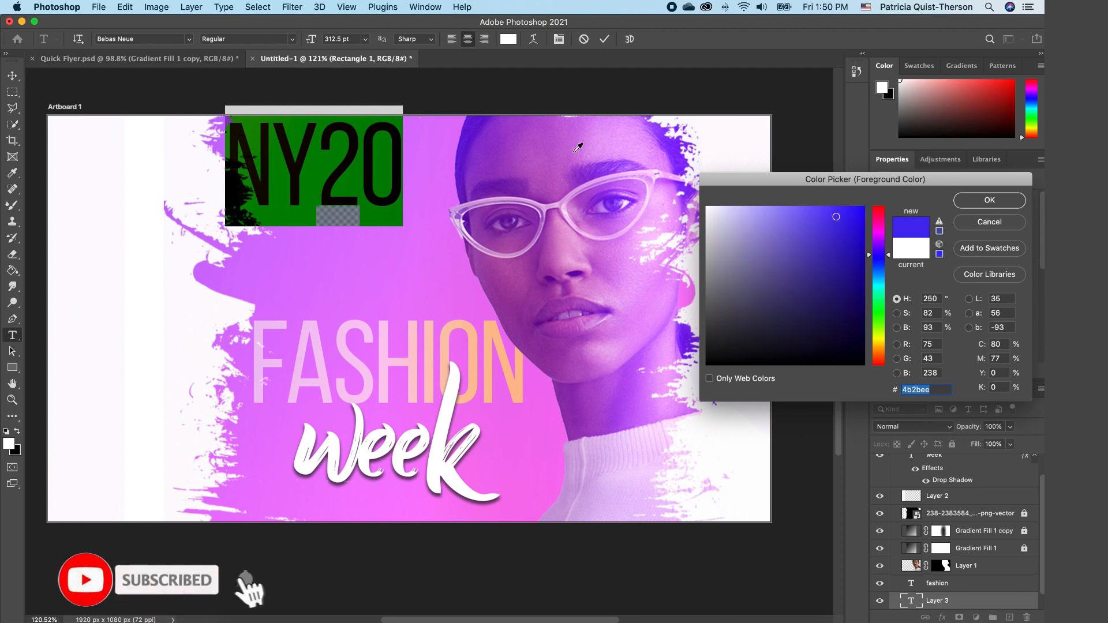
click(475, 136)
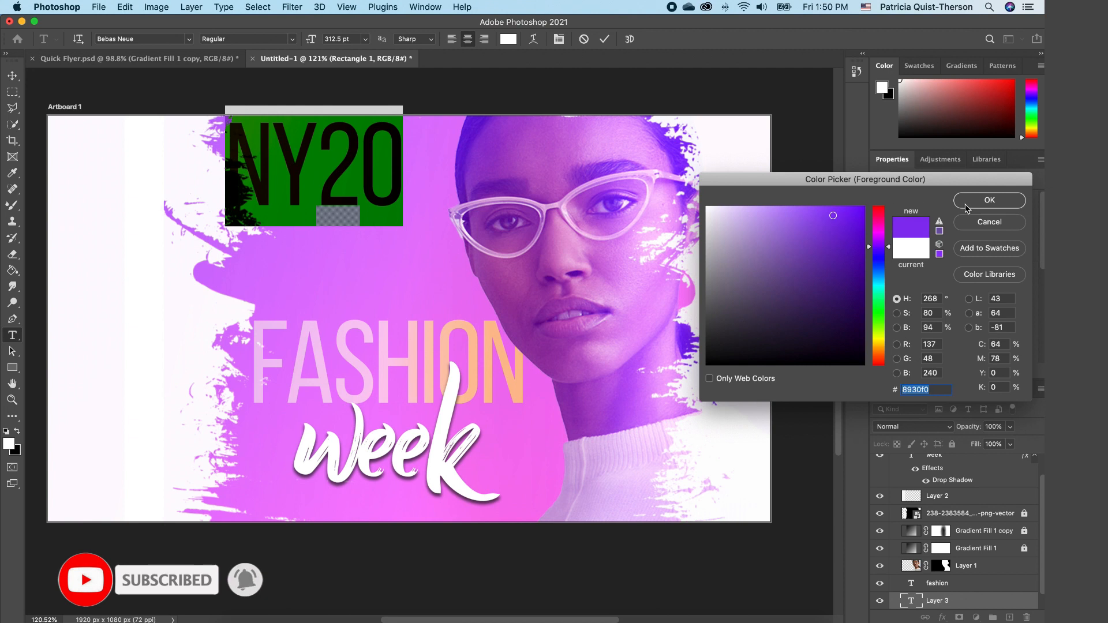
click(984, 201)
Scale the "ny20" text to about 53%, place it just above FASHION's left end, and move its layer above the "week" layer.
click(19, 80)
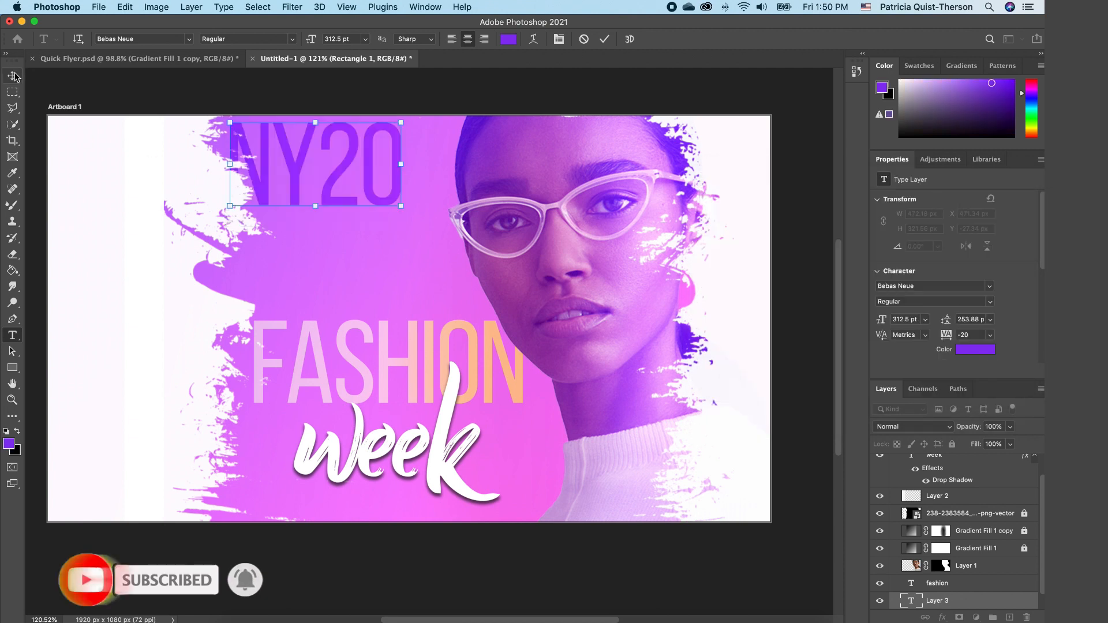
drag(403, 109, 324, 293)
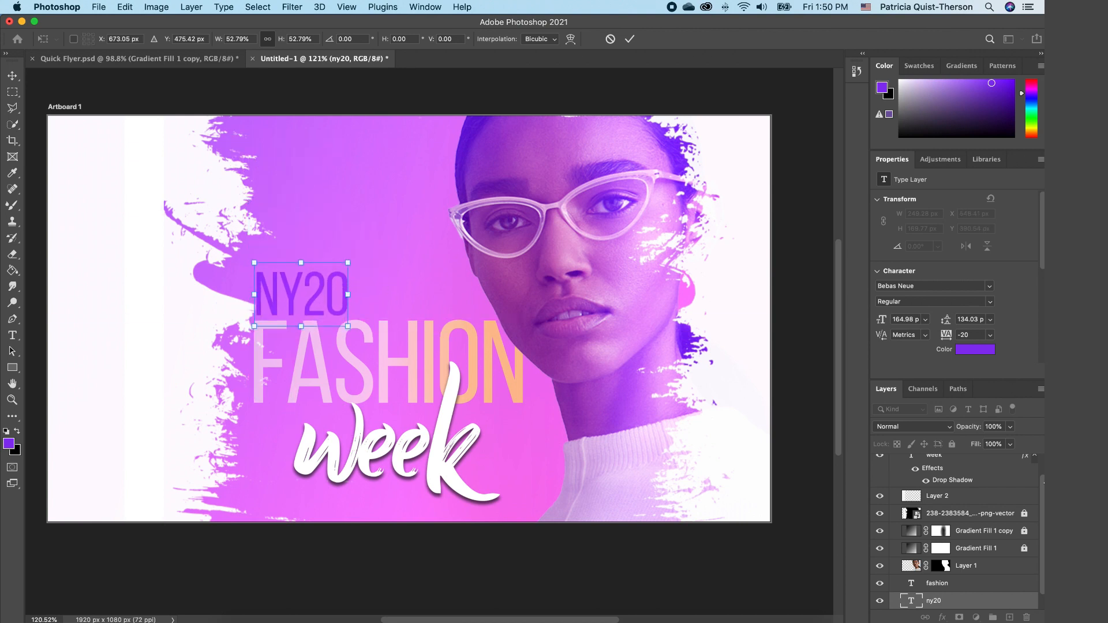
drag(976, 598, 985, 458)
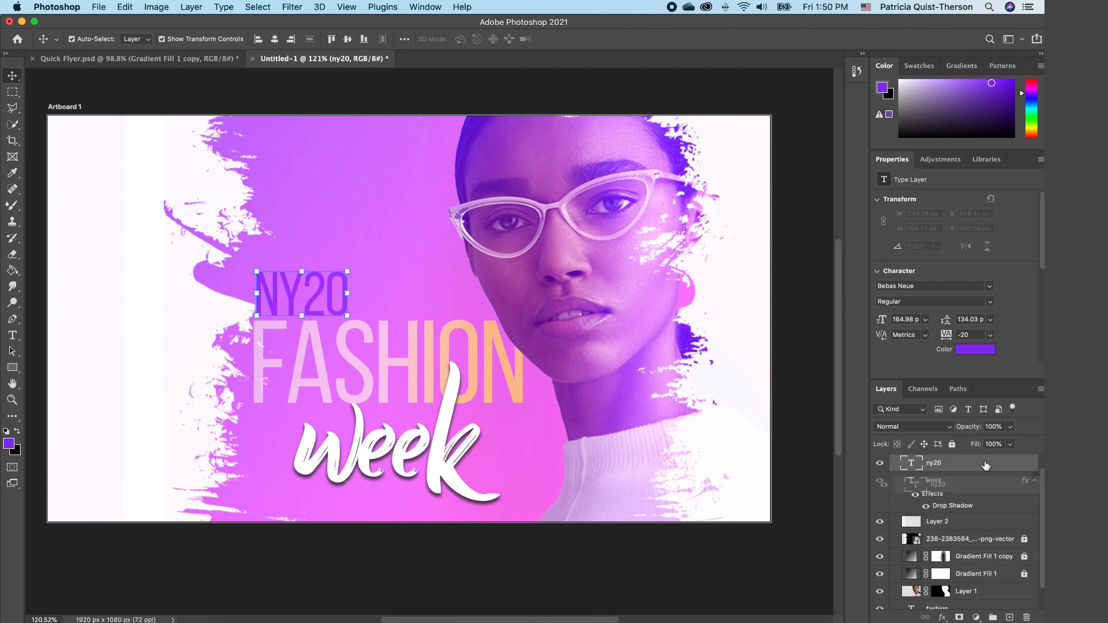
Set the foreground colour to the darker purple #6610c9.
click(405, 284)
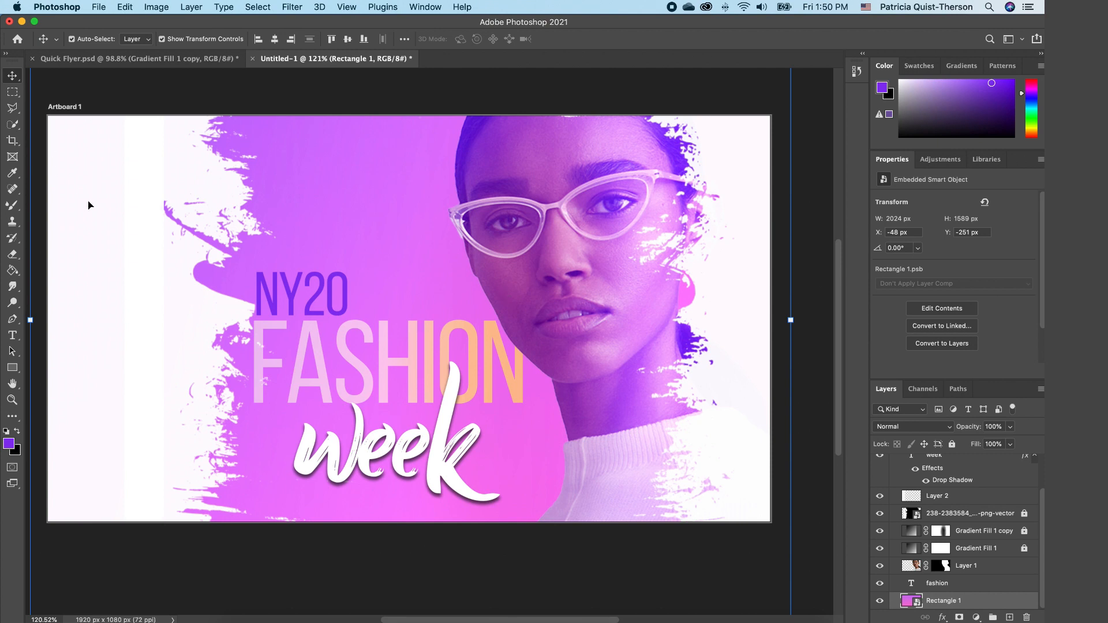
click(9, 441)
click(854, 213)
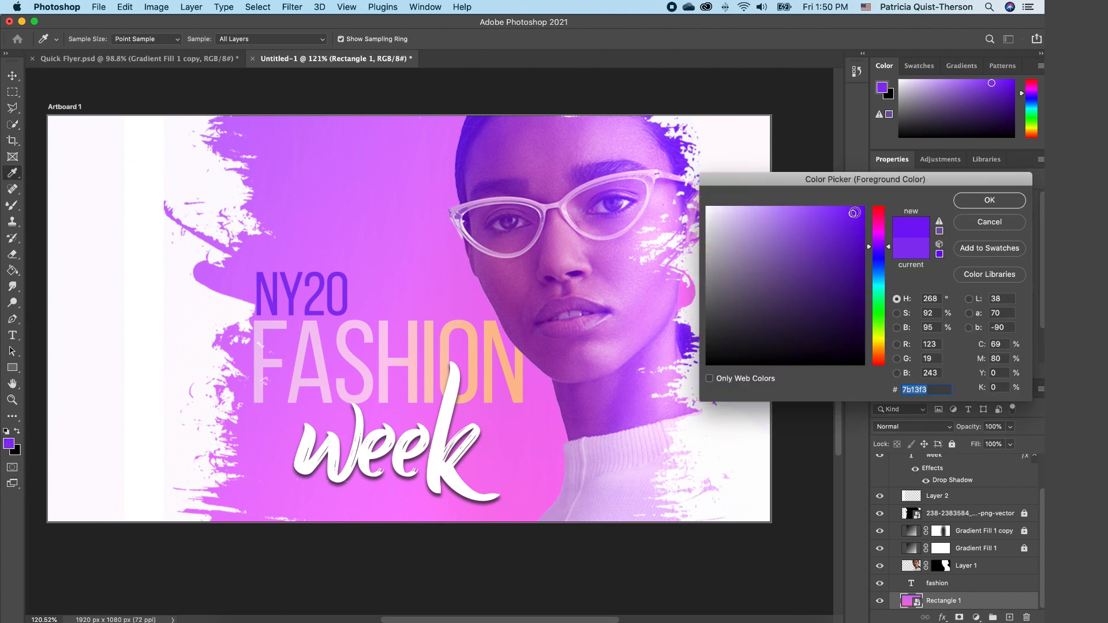
drag(854, 213, 853, 239)
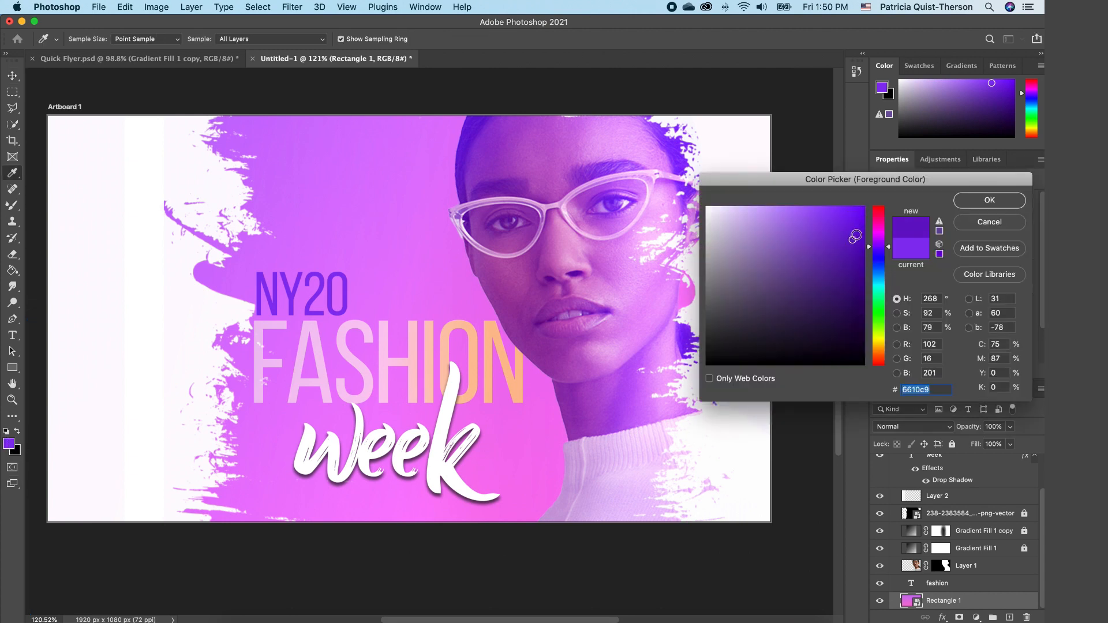
click(988, 205)
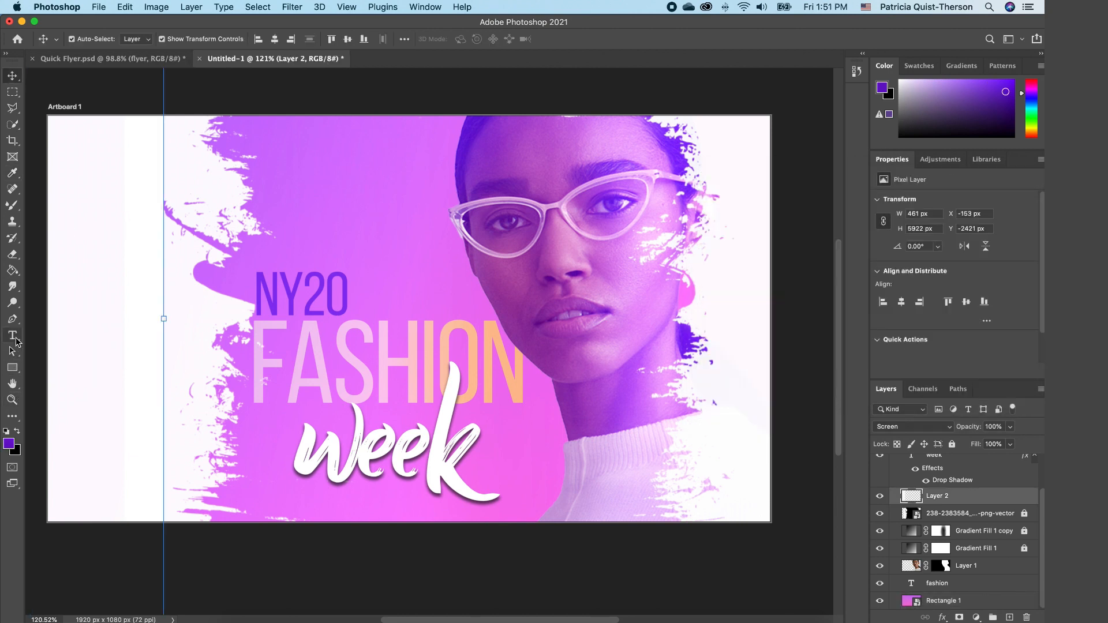
Add the vertical text "FLYER" at 200 pt in the white margin beside the brush-stroke frame.
click(14, 338)
right_click(15, 341)
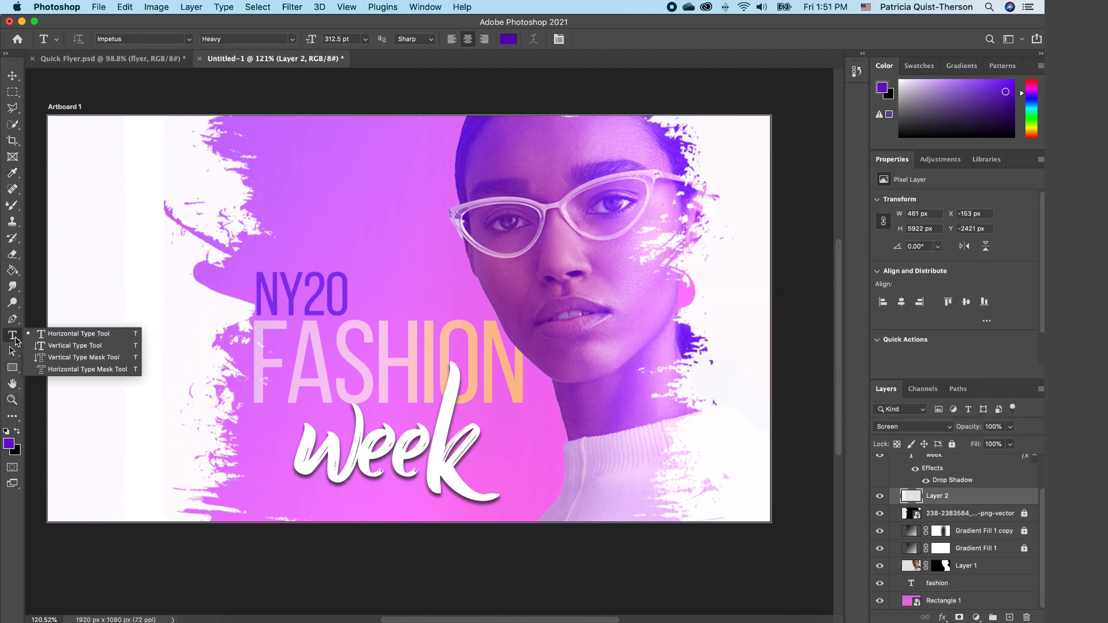
click(83, 351)
click(76, 151)
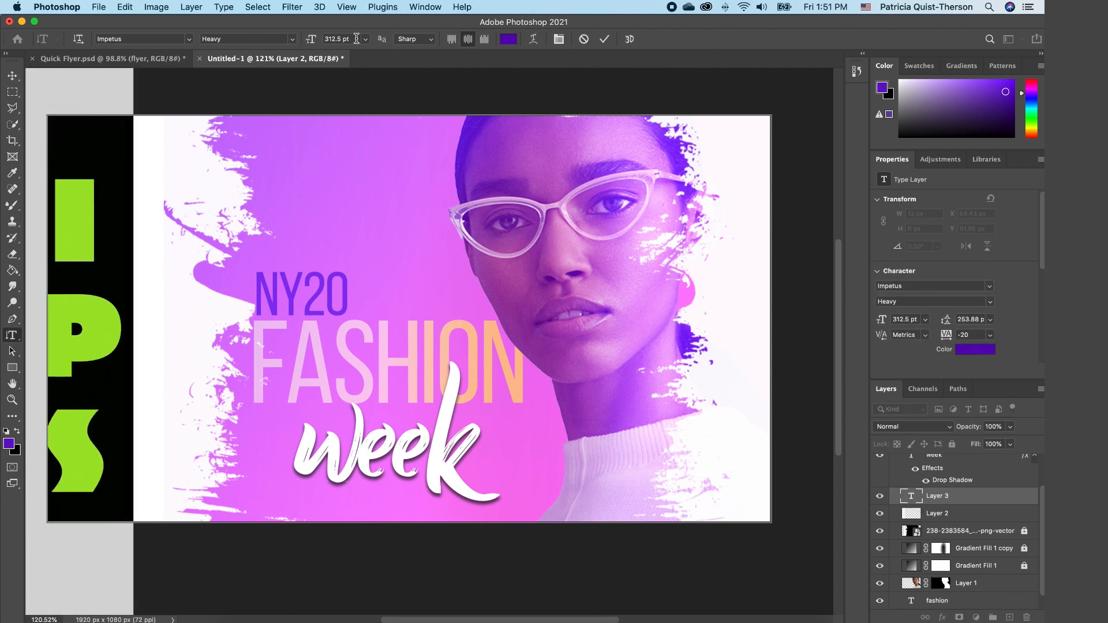
click(353, 39)
text(200)
key(Return)
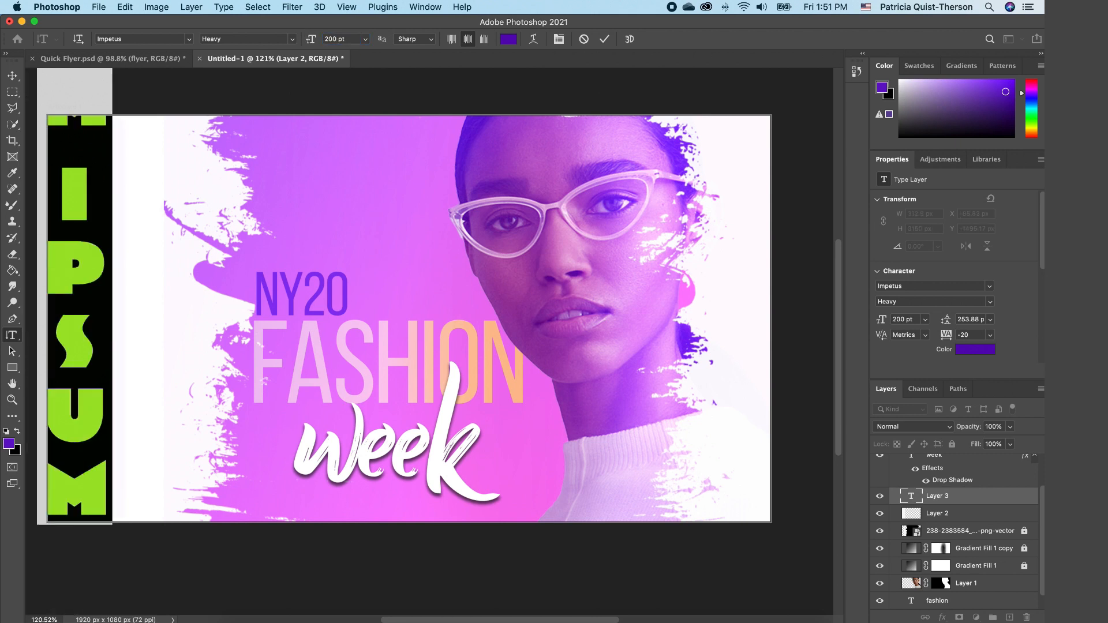
text(FLYER)
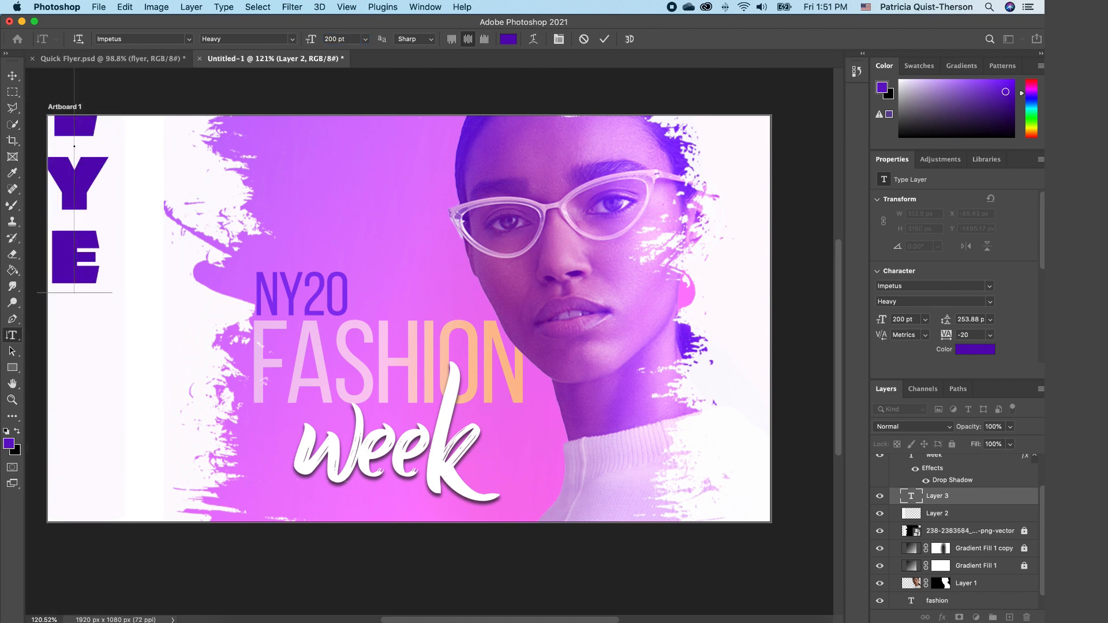
Move the vertical FLYER text fully onto the artboard and scale it to about 223 pt so it spans the artboard's height.
click(12, 75)
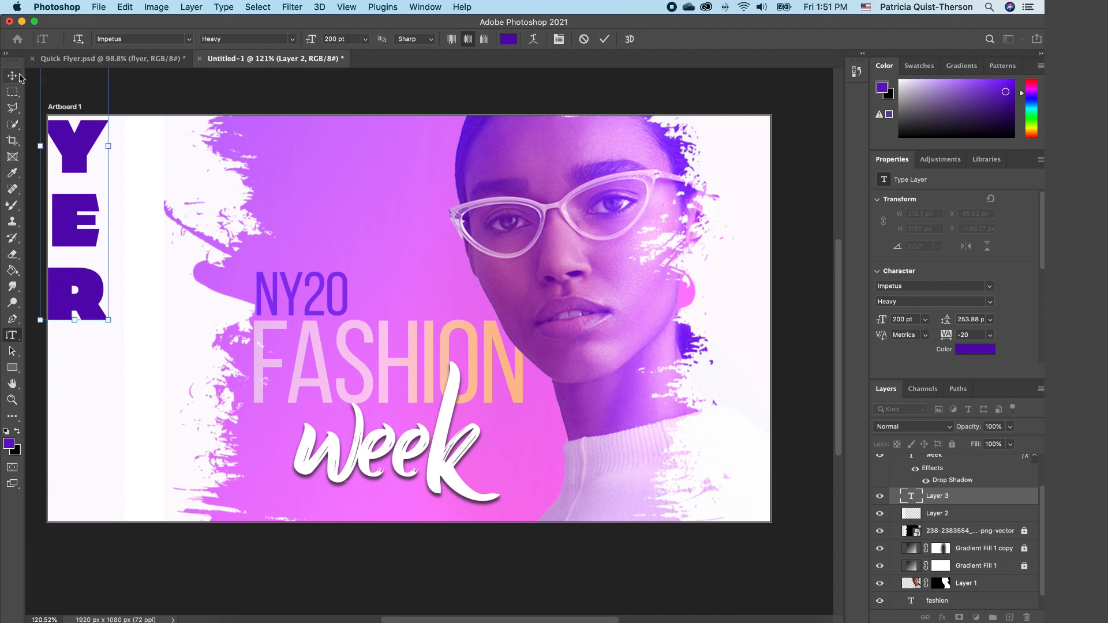
drag(69, 269, 78, 414)
drag(118, 161, 133, 109)
key(Return)
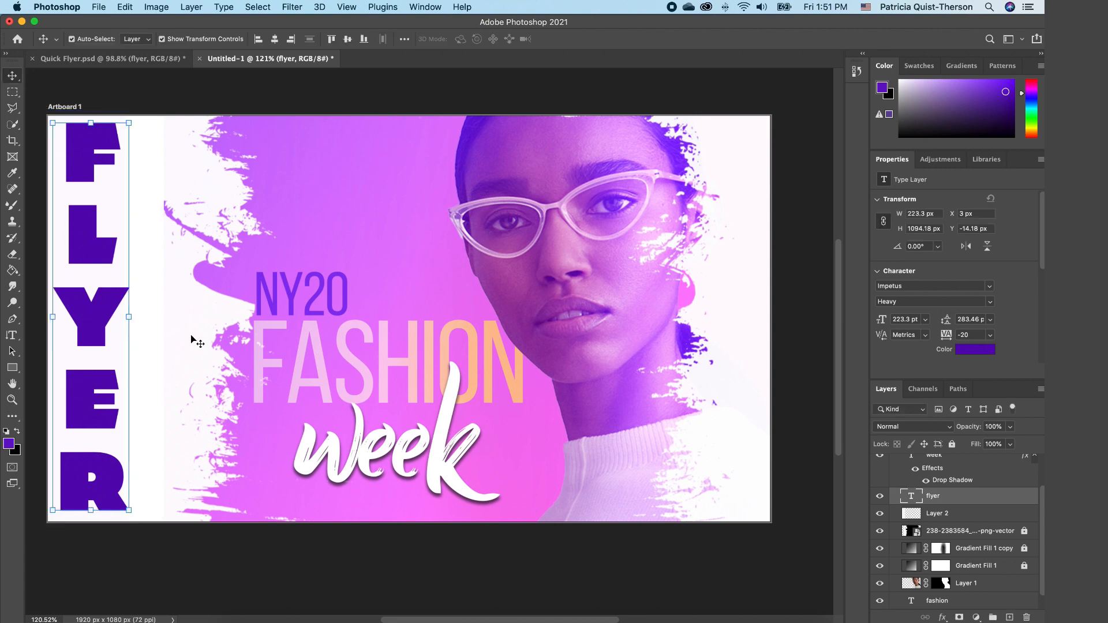
Add a Color Lookup adjustment layer above the "ny20" layer and apply the LateSunset.3DL LUT.
click(345, 332)
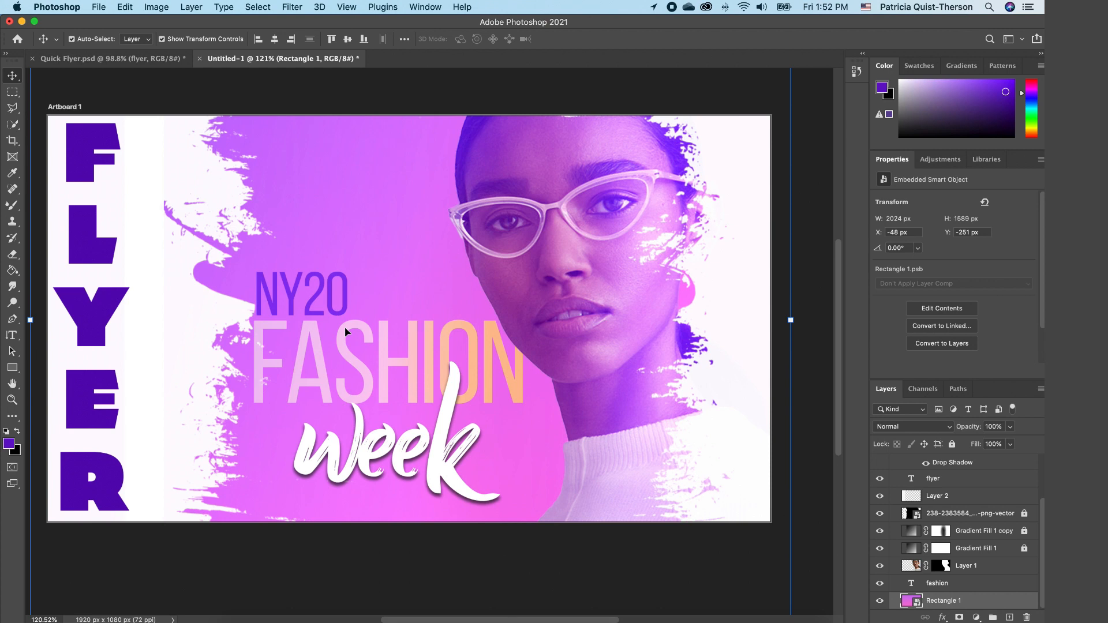
scroll(1044, 529, up, 3)
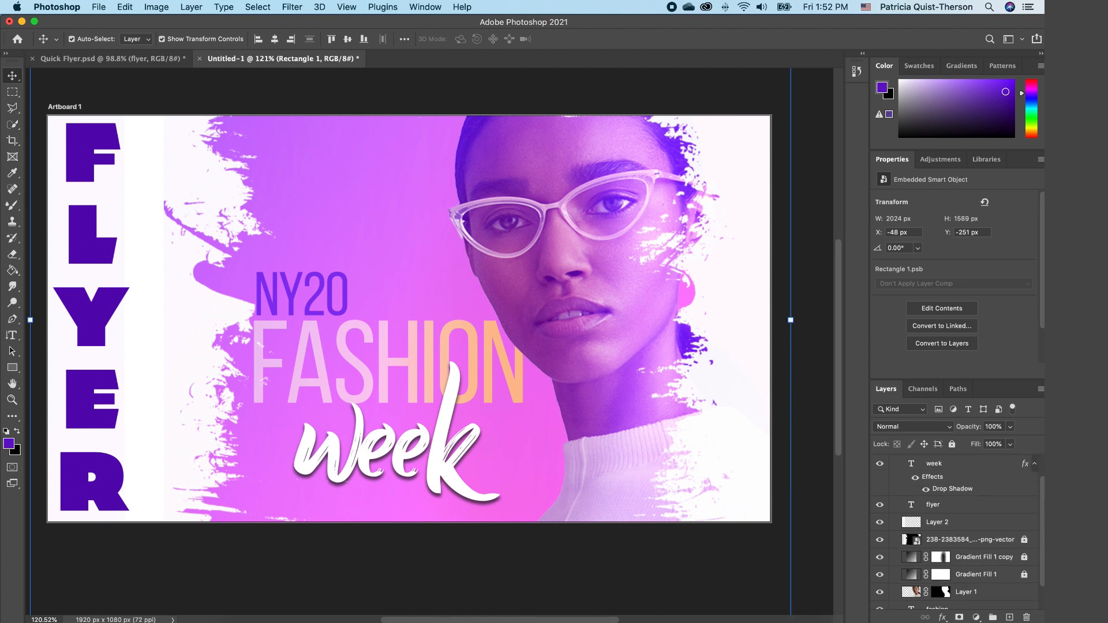
click(962, 482)
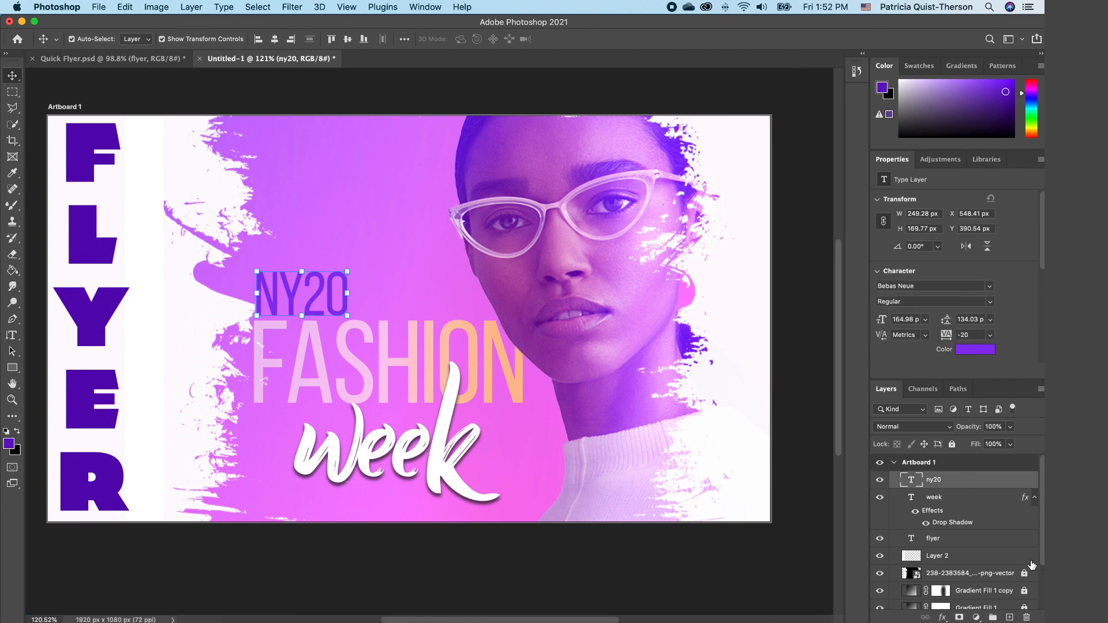
click(977, 619)
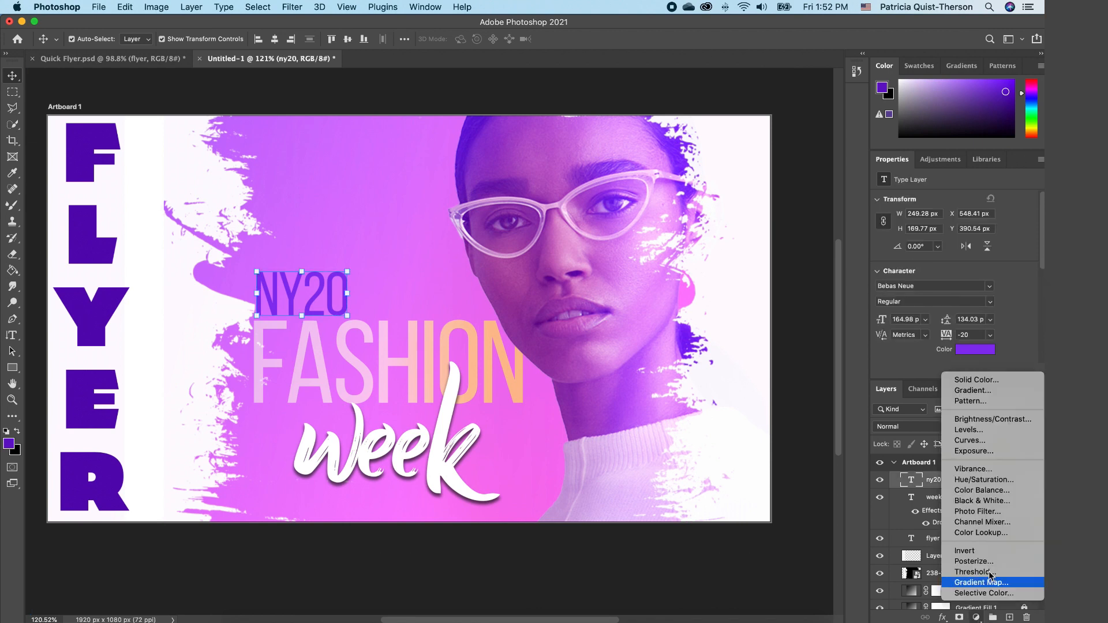
click(1006, 536)
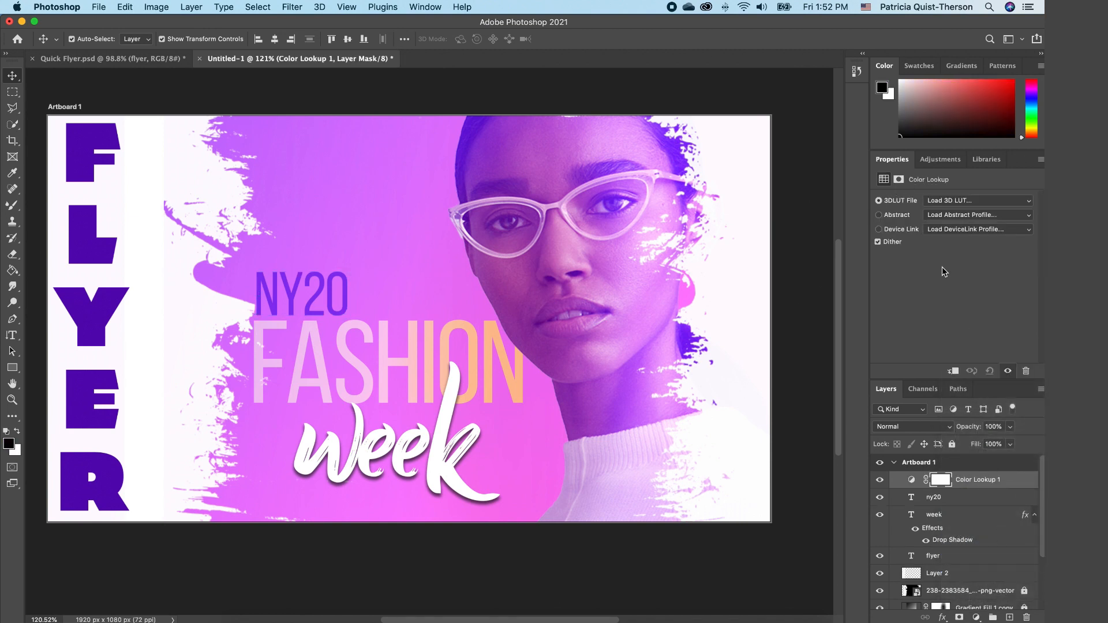
click(992, 204)
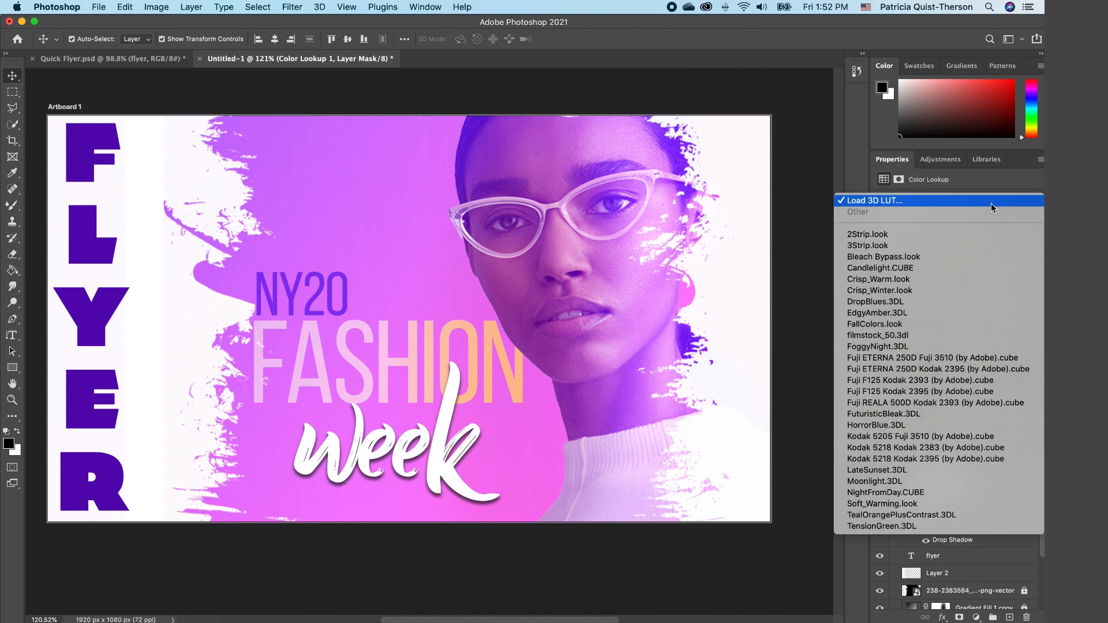
click(906, 470)
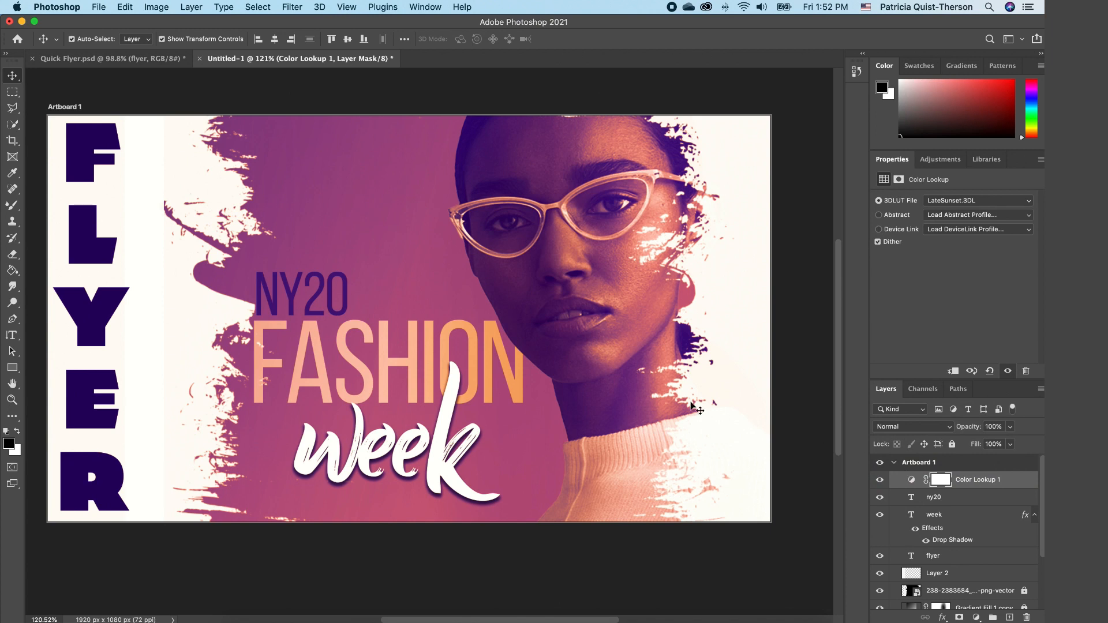
Move the "flyer" text layer above Color Lookup 1, and toggle the adjustment's visibility off and on to compare the effect.
click(90, 252)
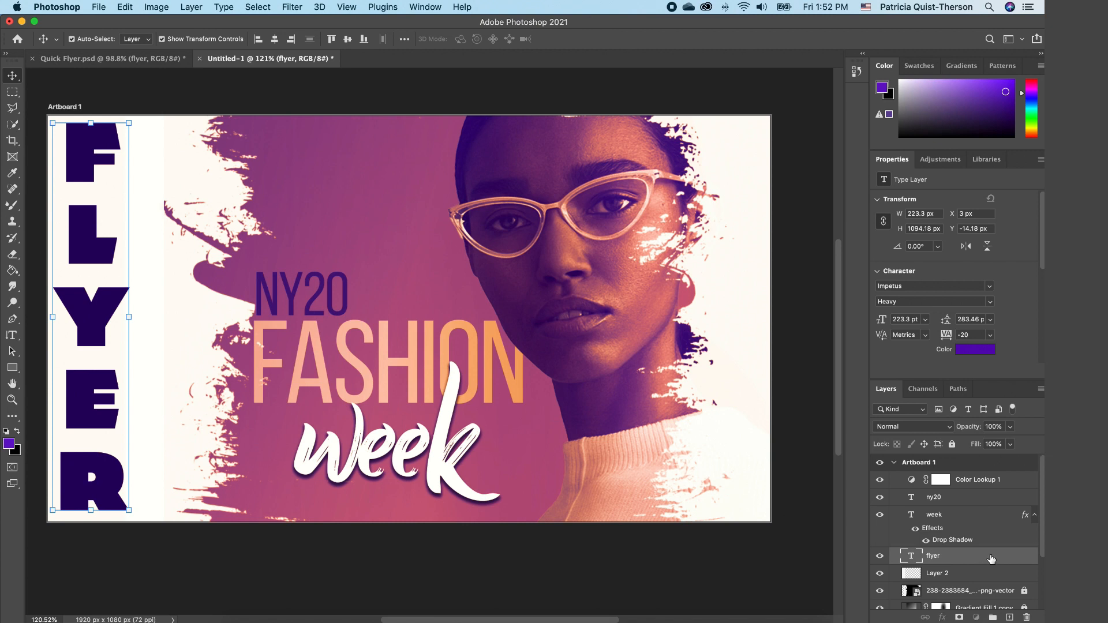
drag(992, 559, 993, 472)
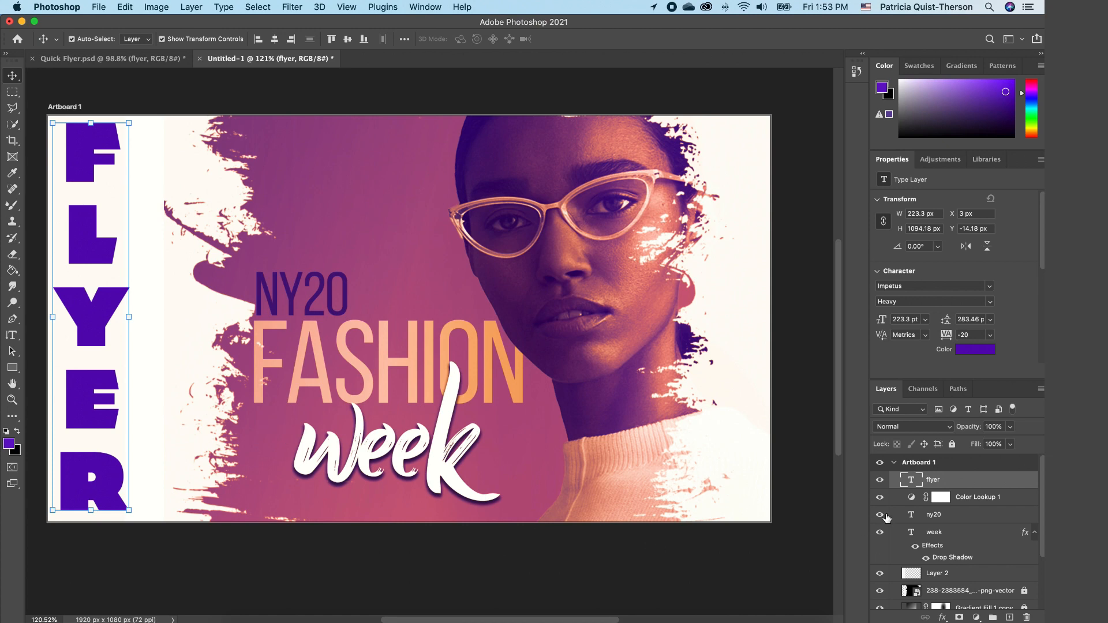
click(879, 497)
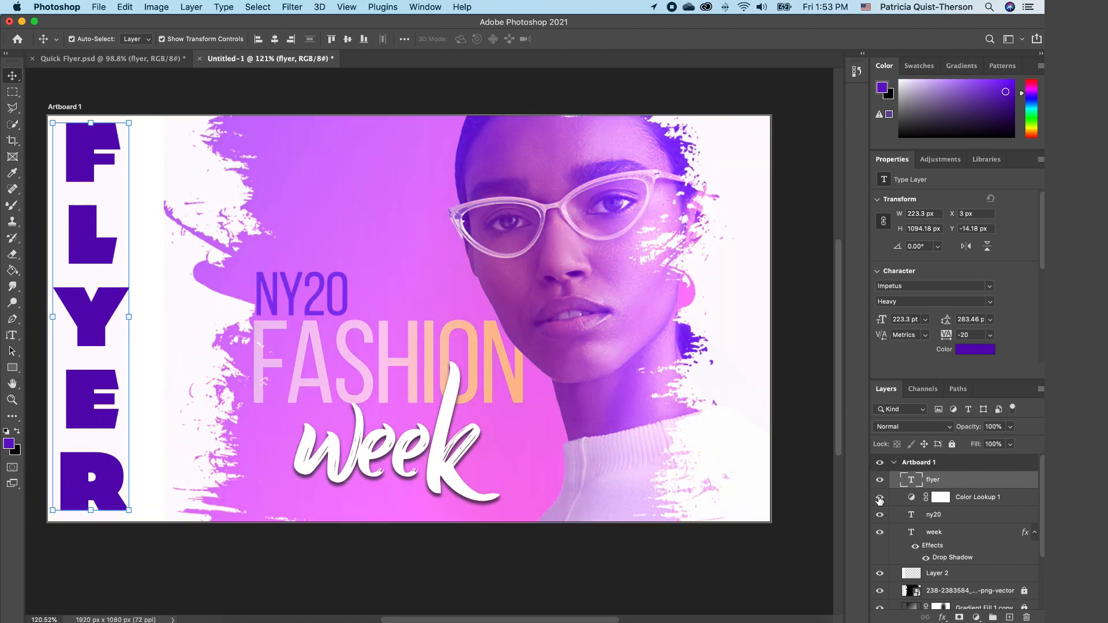
click(880, 498)
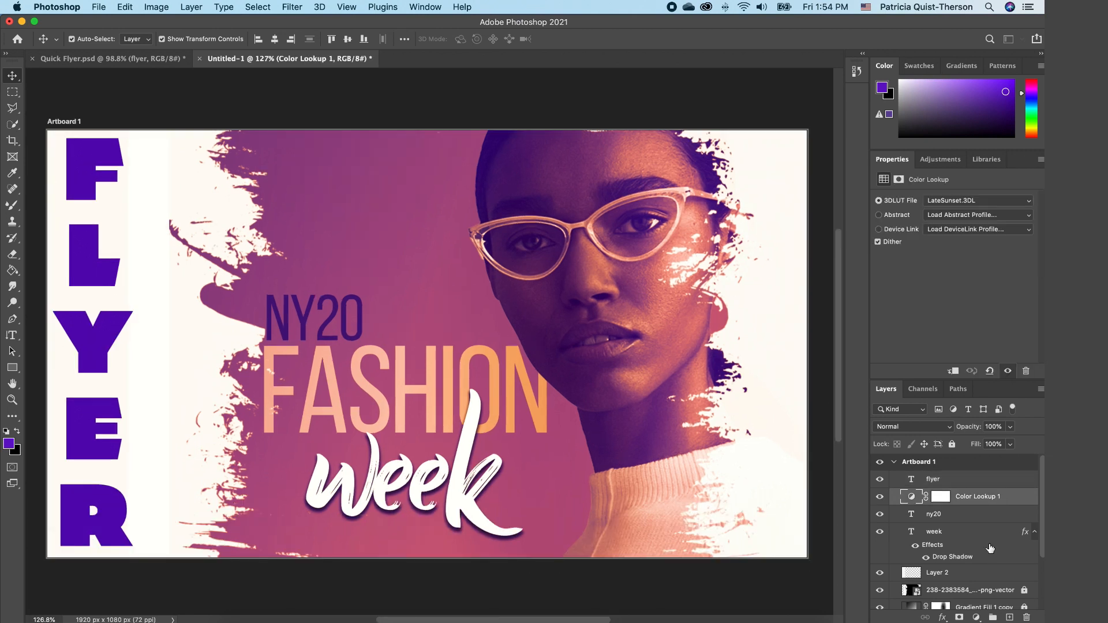
Unlock the Gradient Fill 1 copy layer and set its gradient angle to 57.32°.
scroll(989, 549, down, 1)
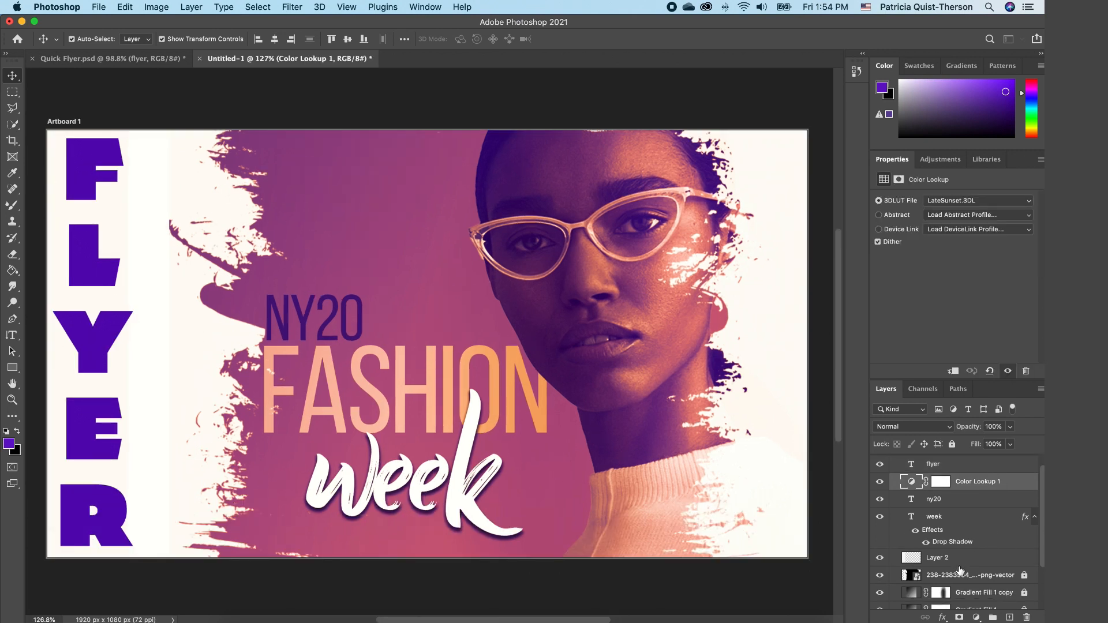
click(913, 595)
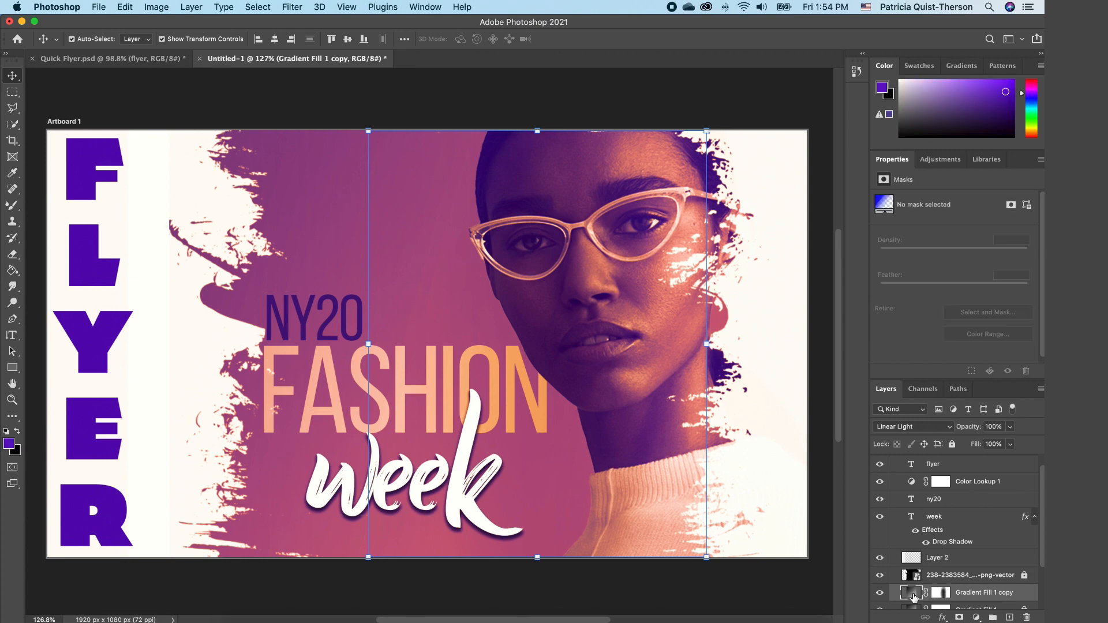
double_click(912, 594)
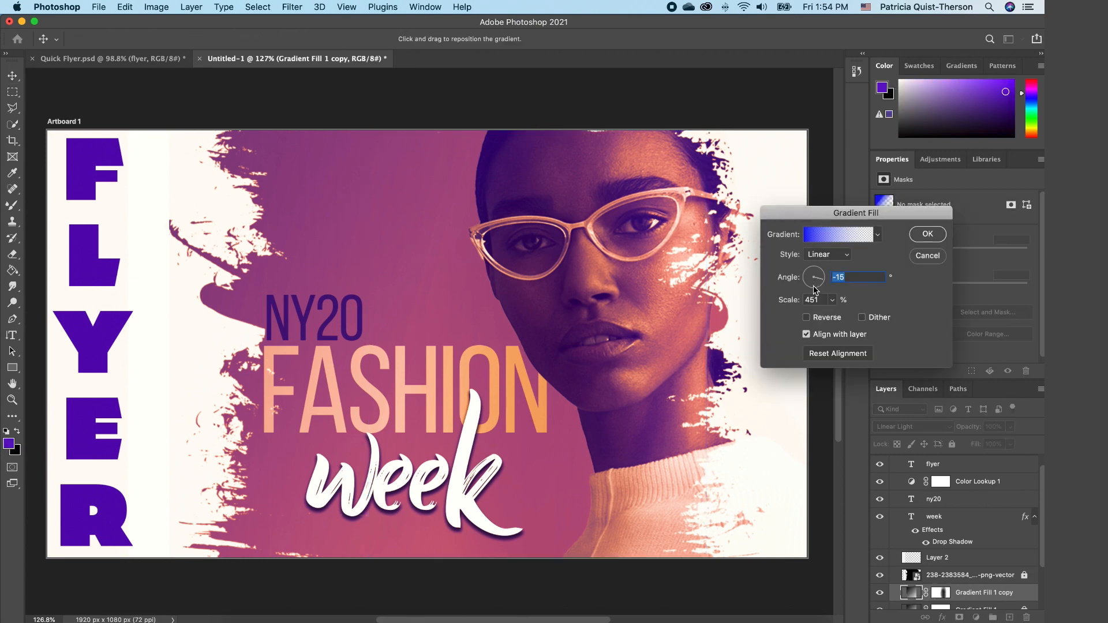
drag(815, 289, 819, 277)
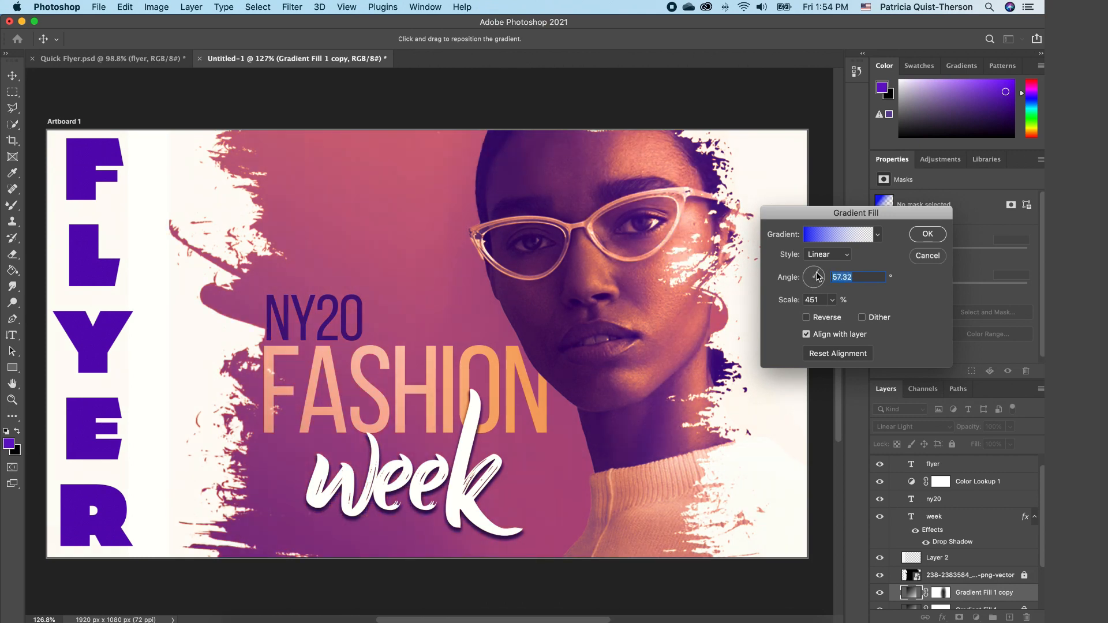
Change the blue colour stop of Gradient Fill 1 copy to the greyish blue #5f617c and apply the gradient.
click(823, 236)
click(691, 400)
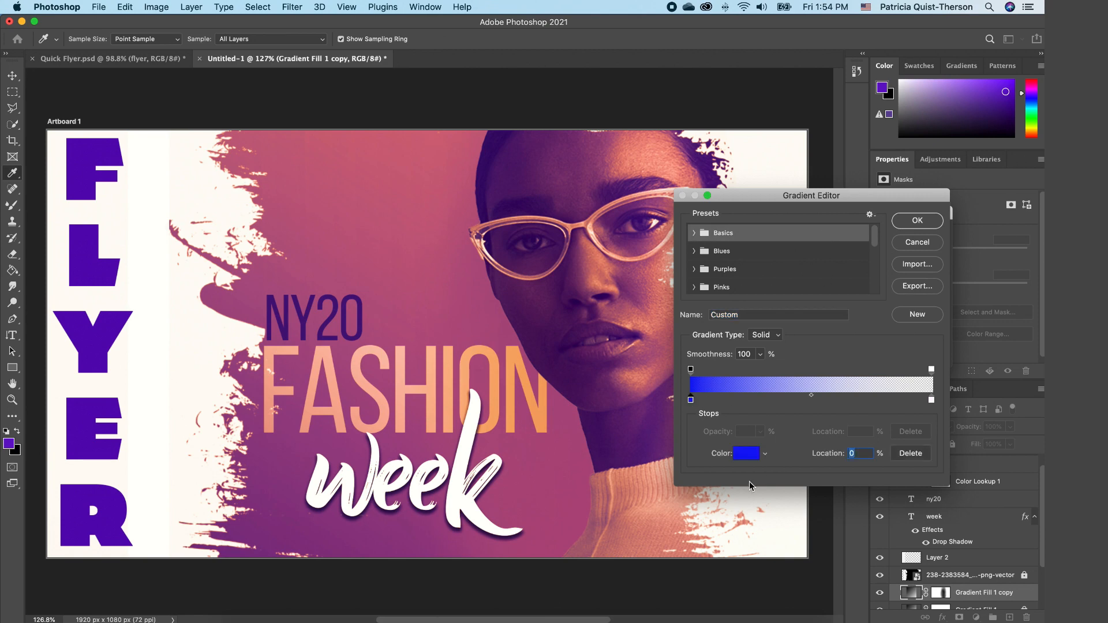
click(741, 452)
click(743, 287)
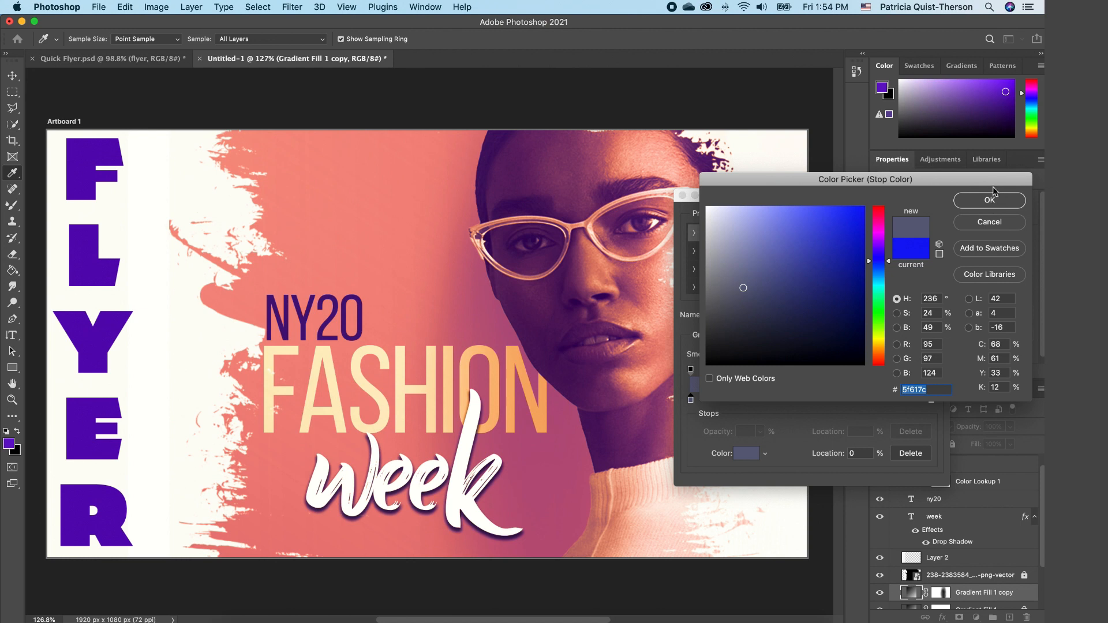
click(988, 203)
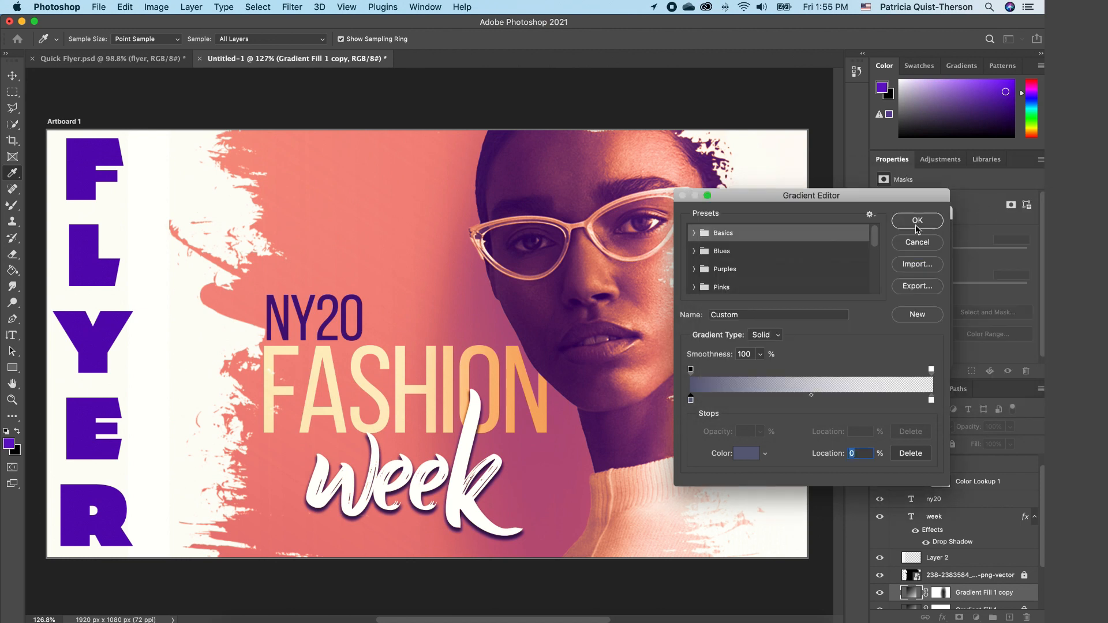
click(918, 225)
click(921, 237)
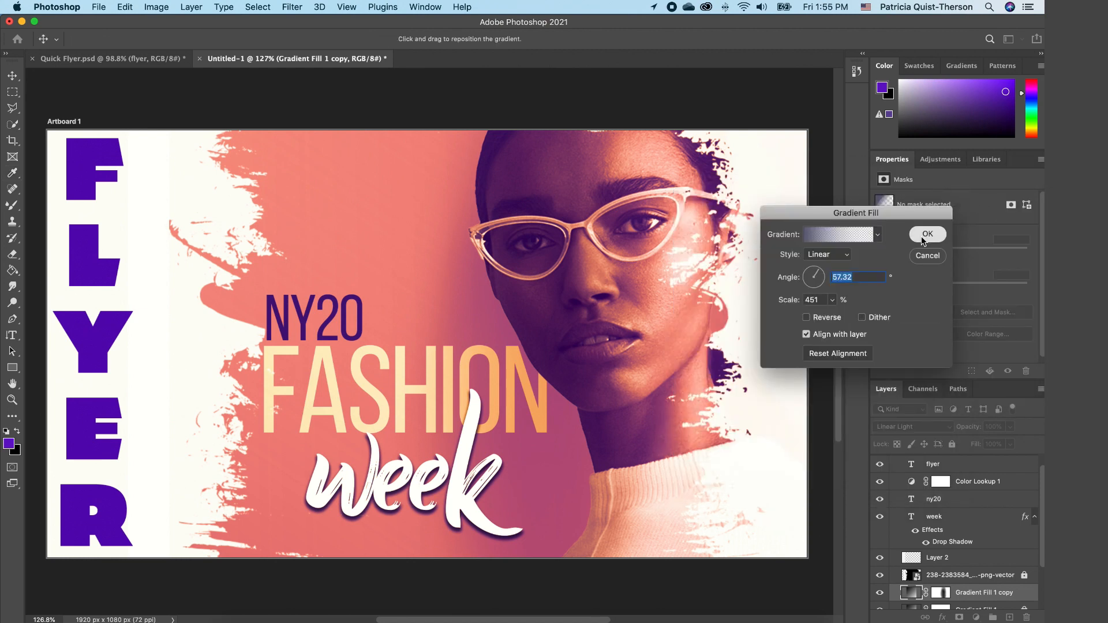
Unlock the Gradient Fill 1 layer and set its gradient angle to -151.08°.
scroll(1022, 577, down, 2)
click(1025, 583)
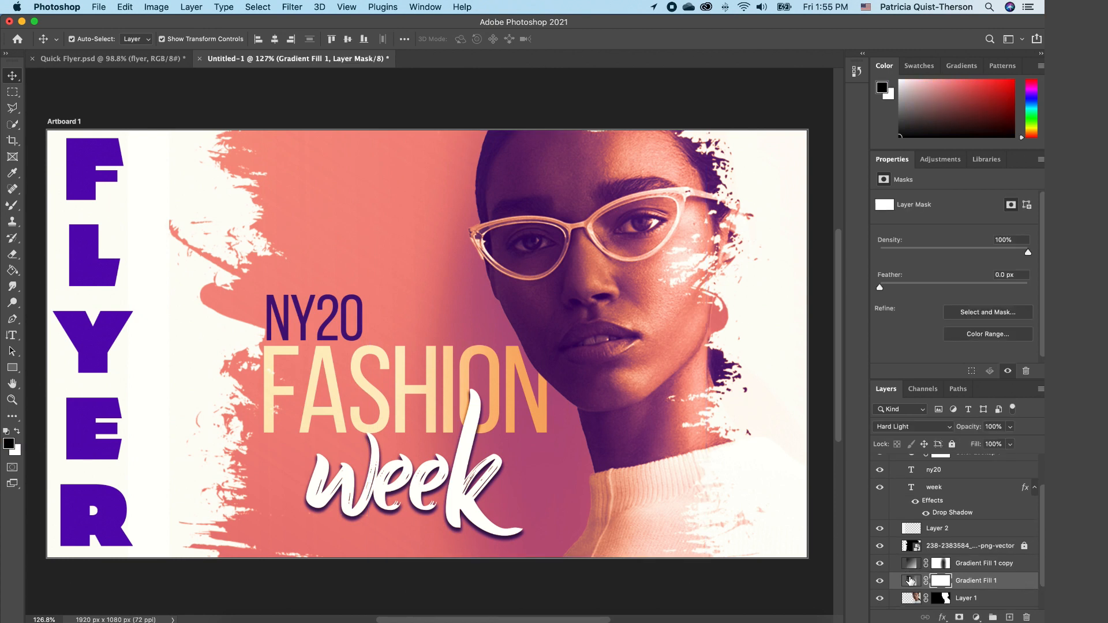
click(912, 581)
double_click(912, 580)
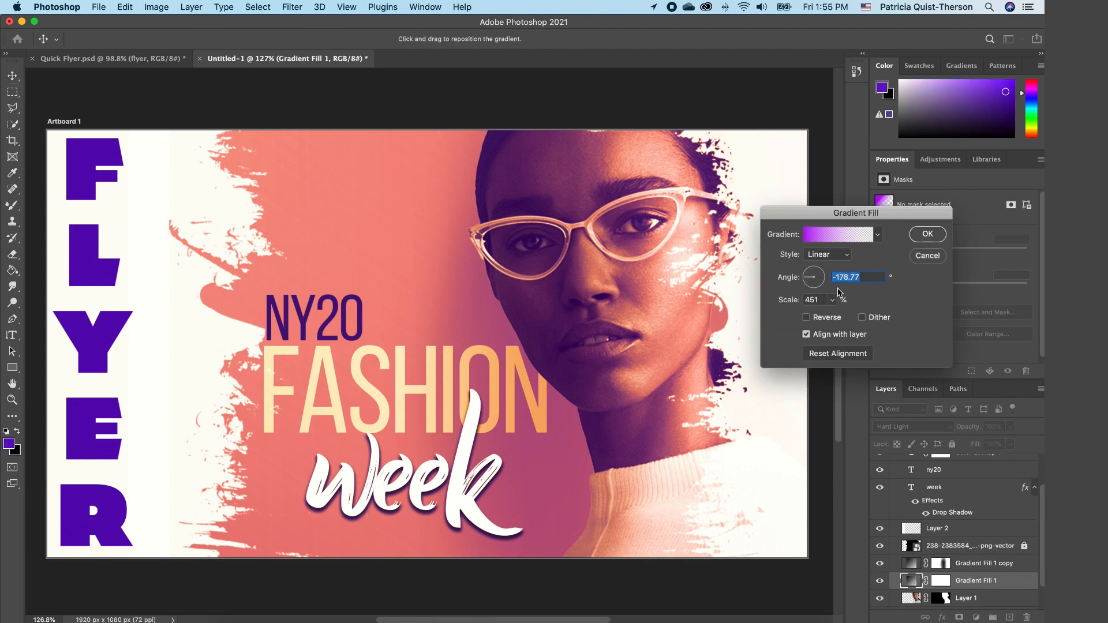
click(809, 273)
click(817, 269)
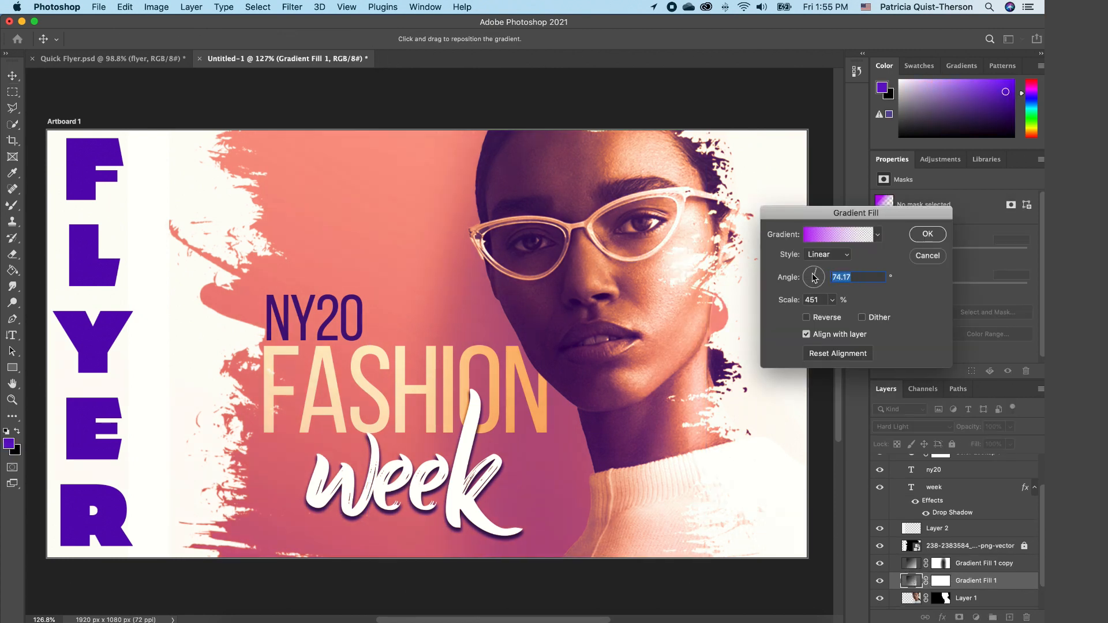
click(809, 275)
click(807, 281)
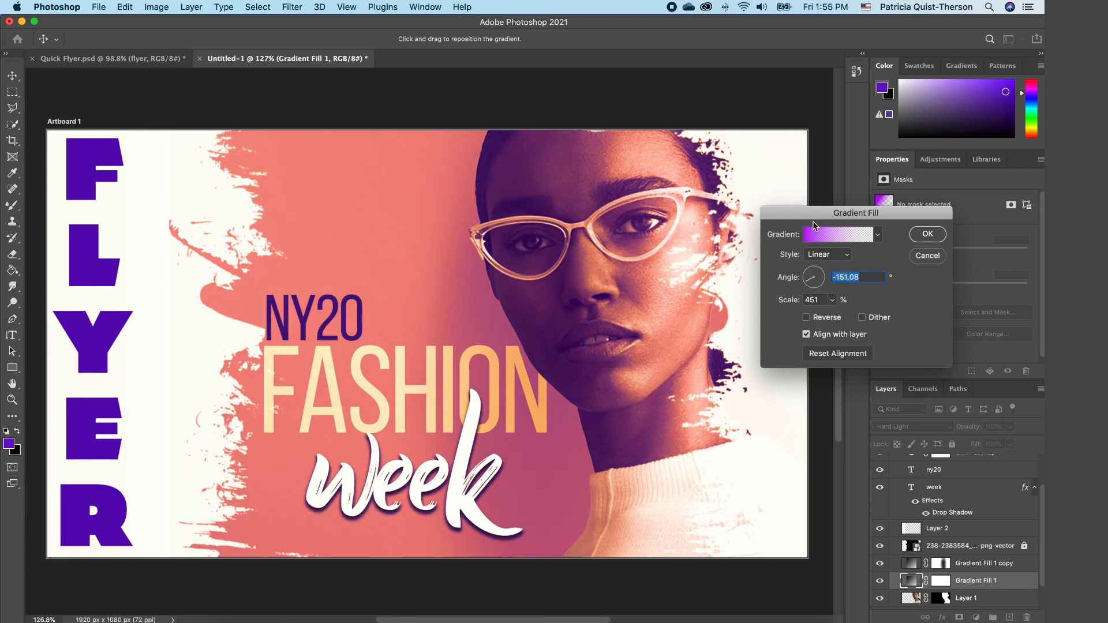
Try several shades for the purple colour stop of Gradient Fill 1, set it to #b10ee7, and apply the gradient.
click(809, 239)
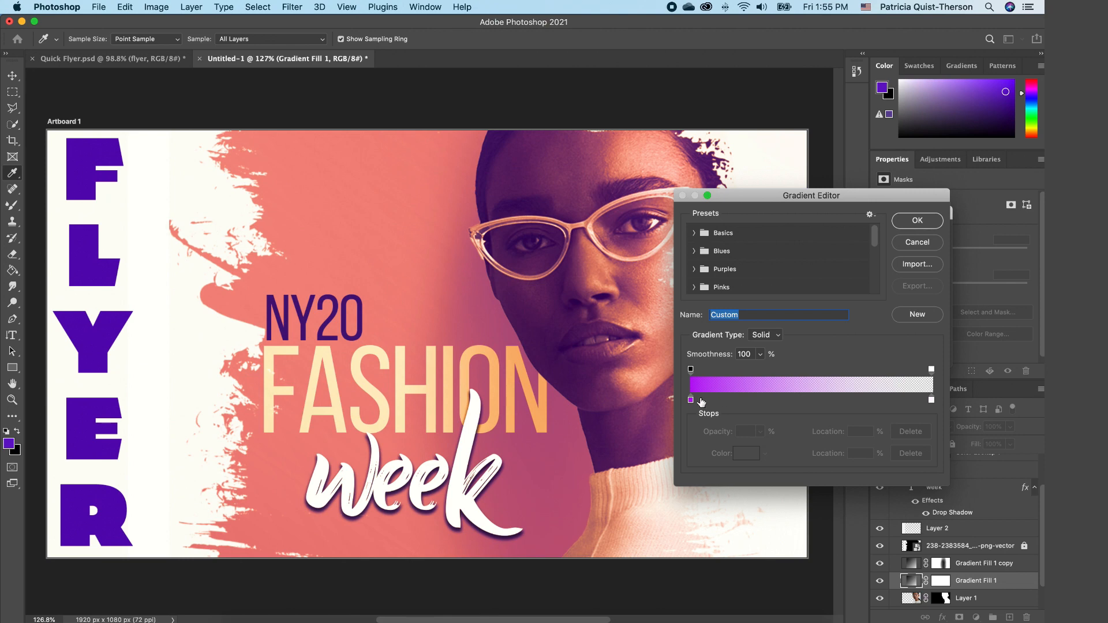
click(691, 399)
click(747, 454)
click(834, 279)
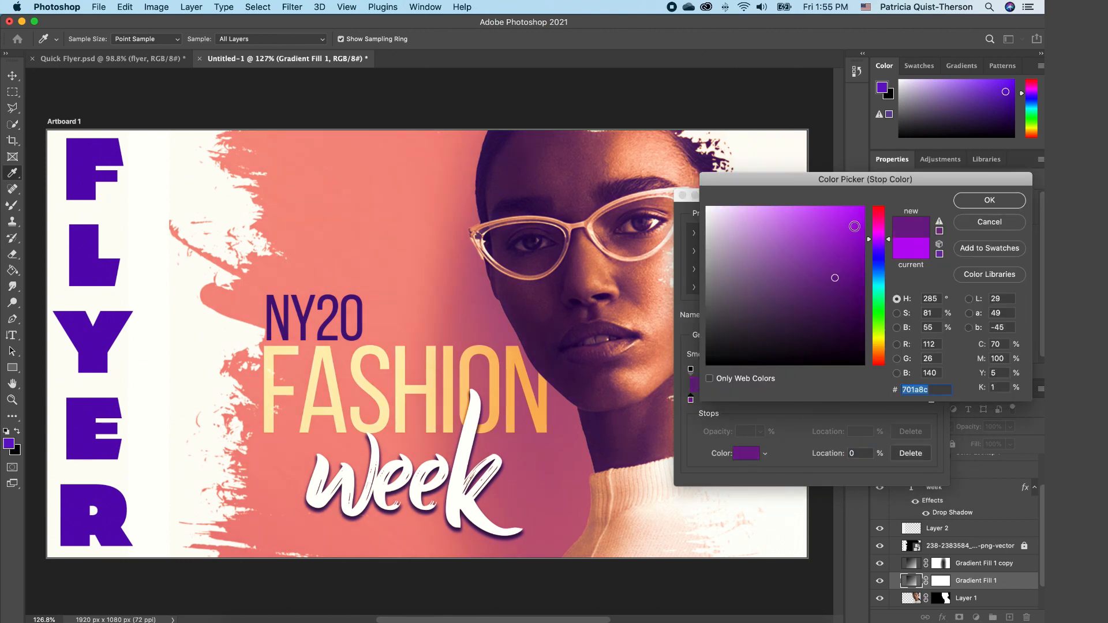
click(855, 226)
click(764, 281)
click(771, 343)
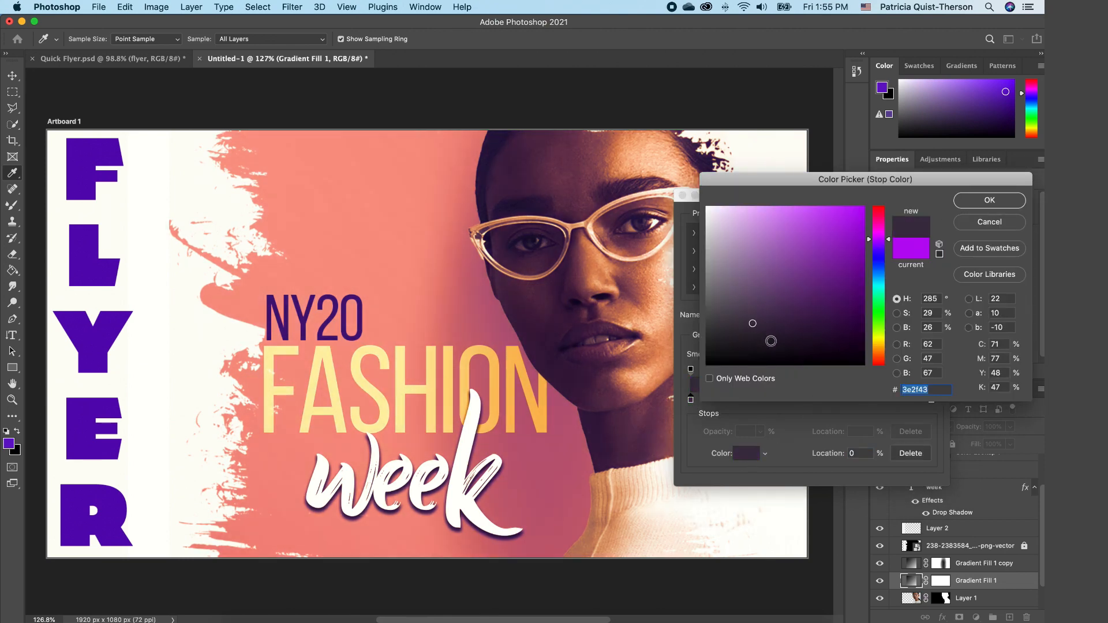
click(770, 247)
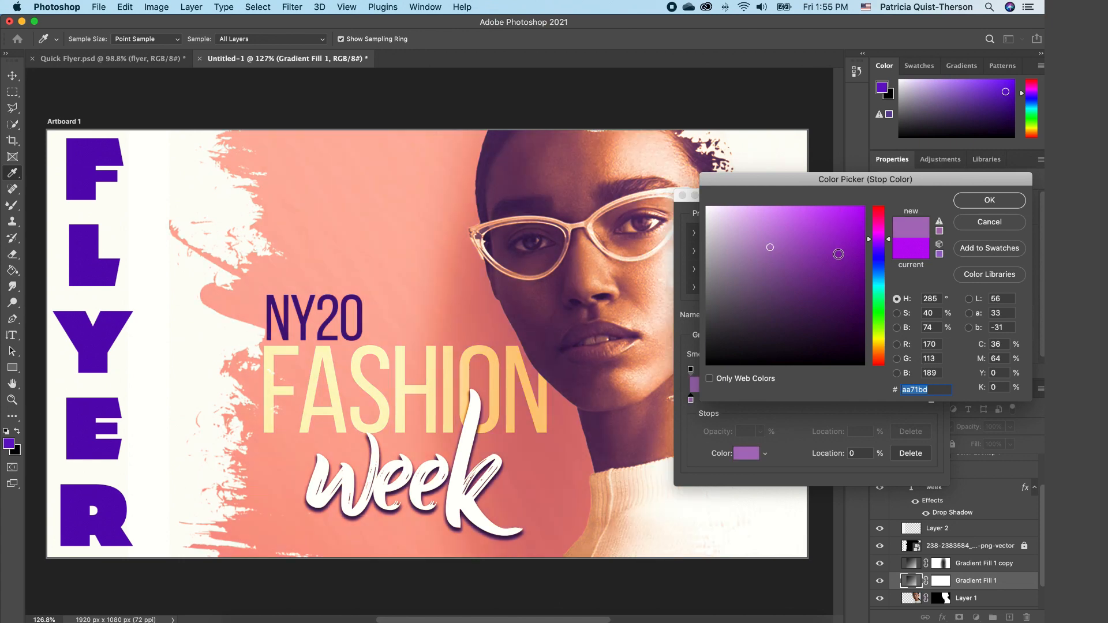
click(854, 246)
click(856, 221)
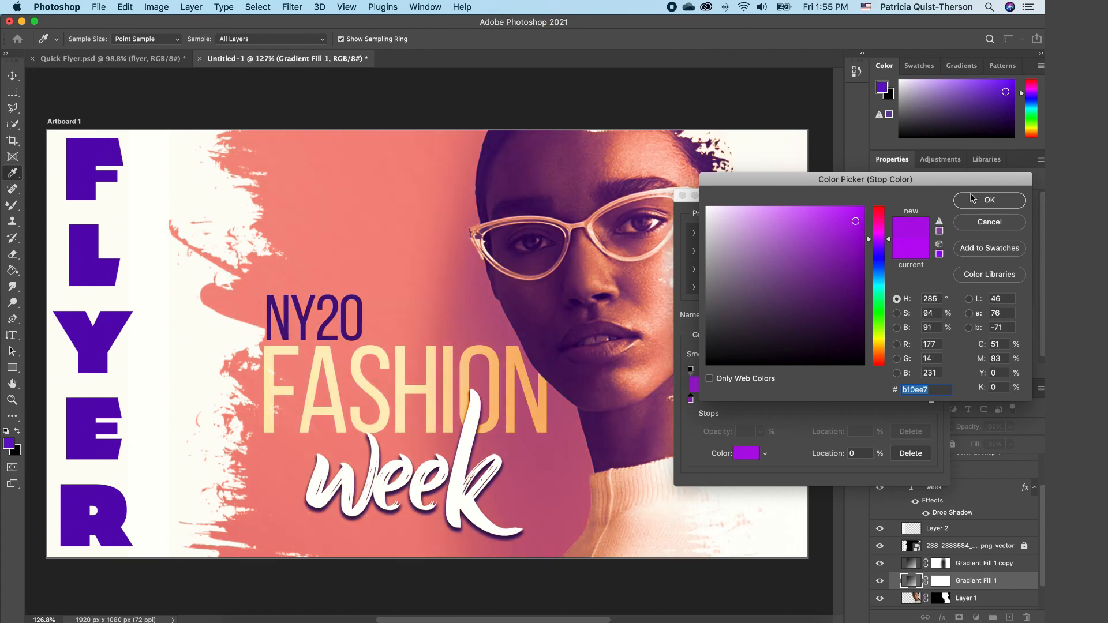
click(990, 199)
click(916, 223)
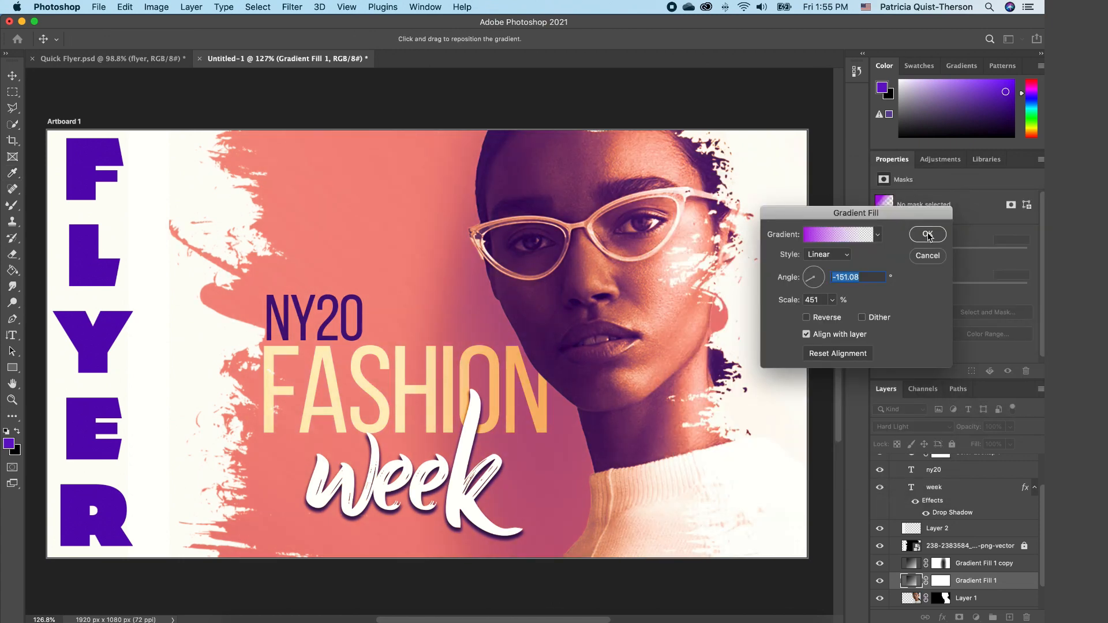
click(928, 234)
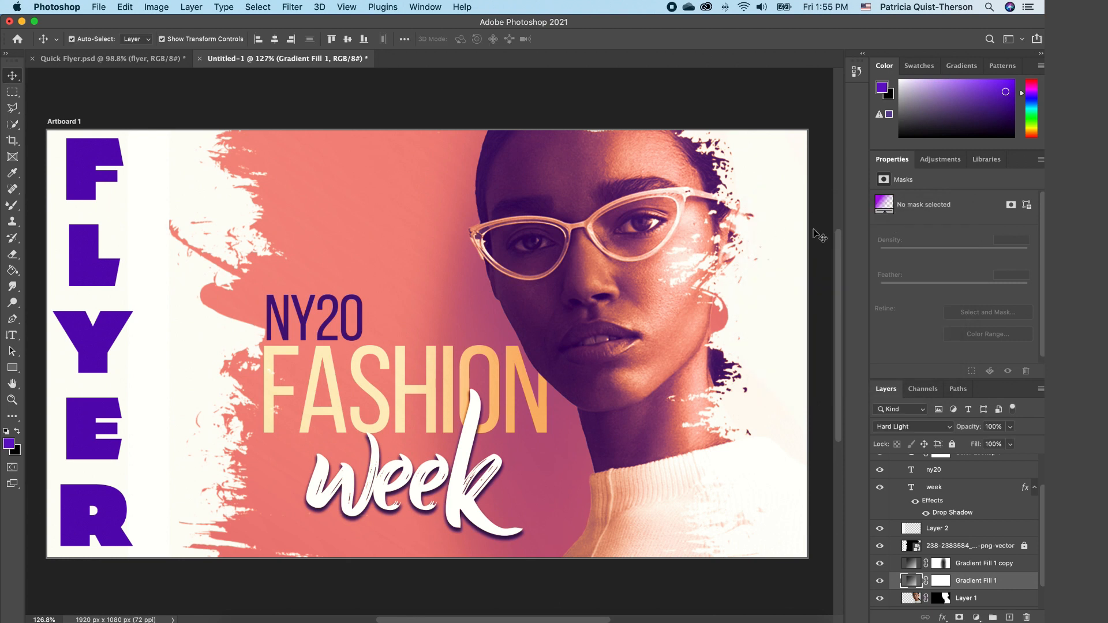